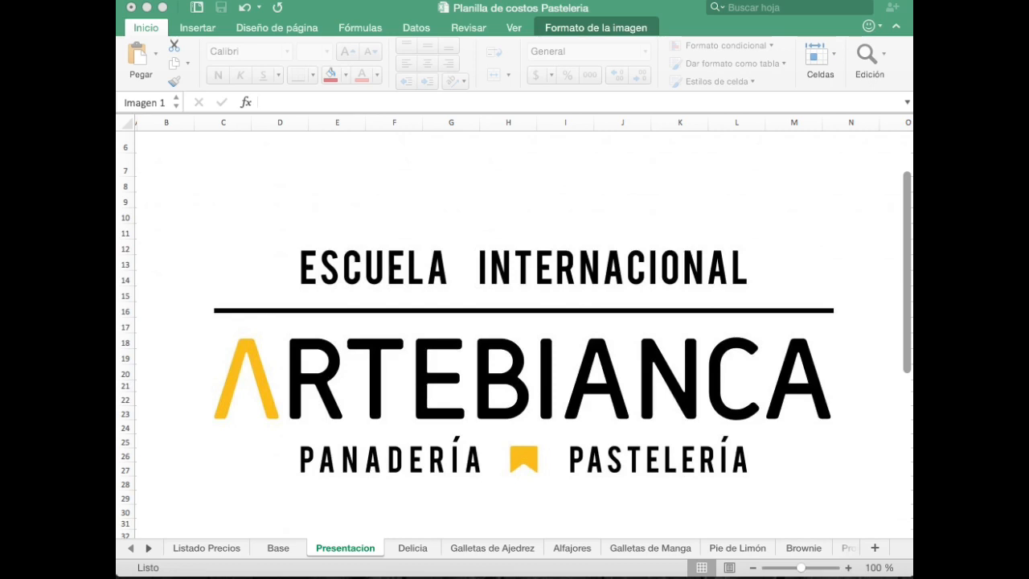
Open the Base sheet and examine the cost template's preparation name, yield, comments and cost summary sections
{"action": "left_click", "coordinate": [281, 548]}
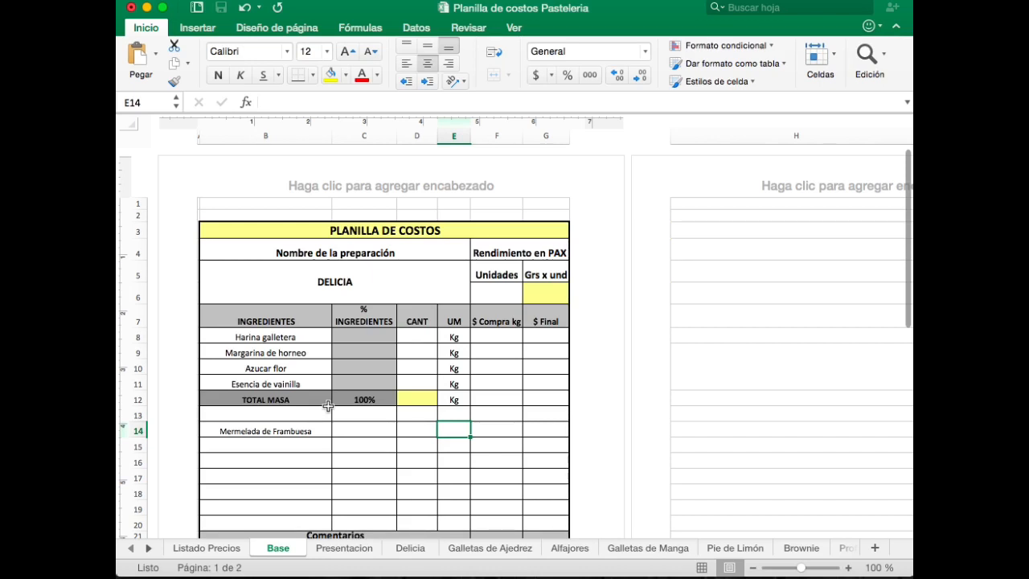
{"action": "left_click", "coordinate": [390, 281]}
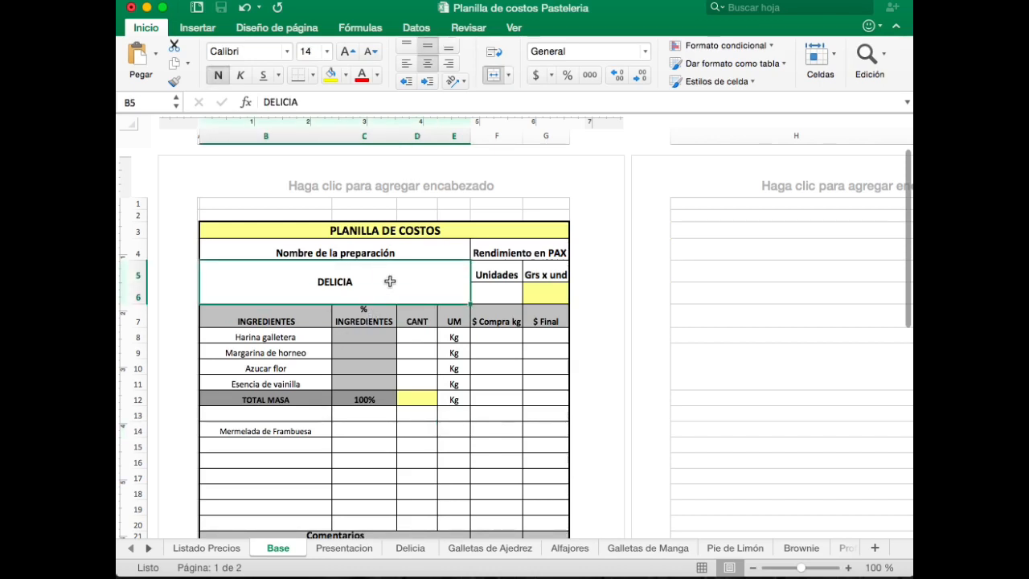
{"action": "left_click", "coordinate": [553, 245]}
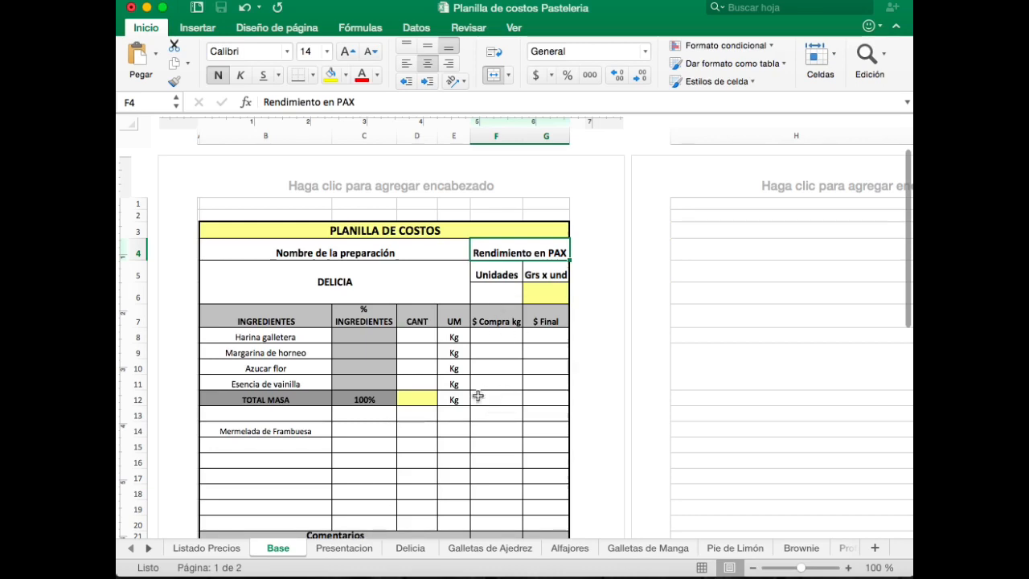
{"action": "scroll", "coordinate": [524, 418], "scroll_direction": "down", "scroll_amount": 5}
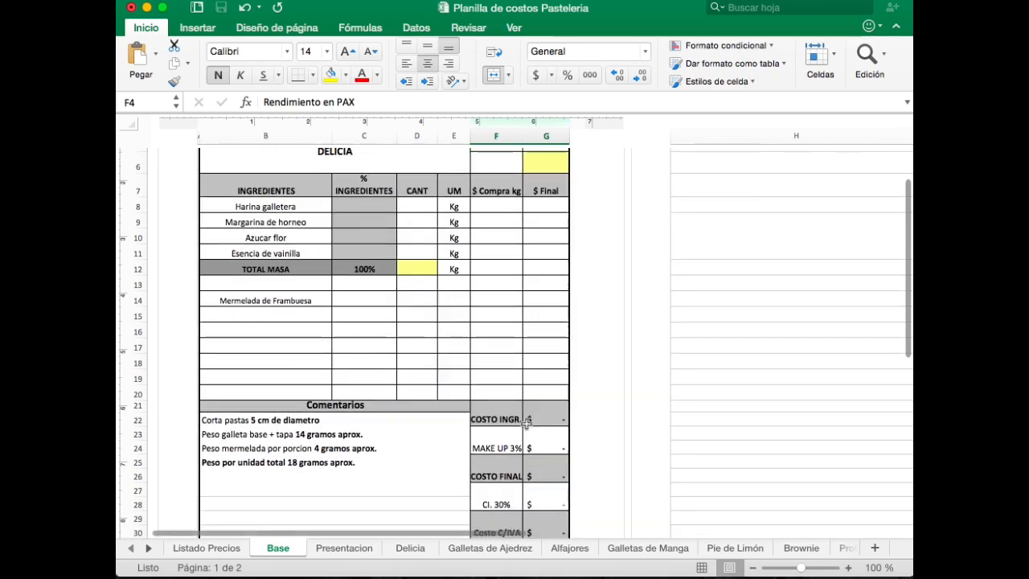
{"action": "scroll", "coordinate": [526, 424], "scroll_direction": "up", "scroll_amount": 1}
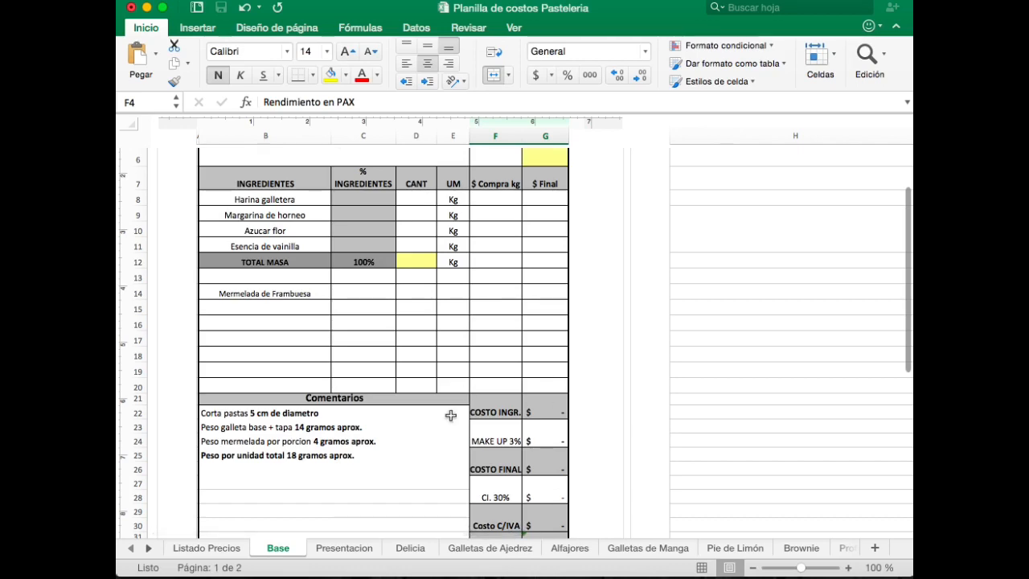
{"action": "scroll", "coordinate": [451, 415], "scroll_direction": "up", "scroll_amount": 1}
{"action": "scroll", "coordinate": [451, 414], "scroll_direction": "up", "scroll_amount": 1}
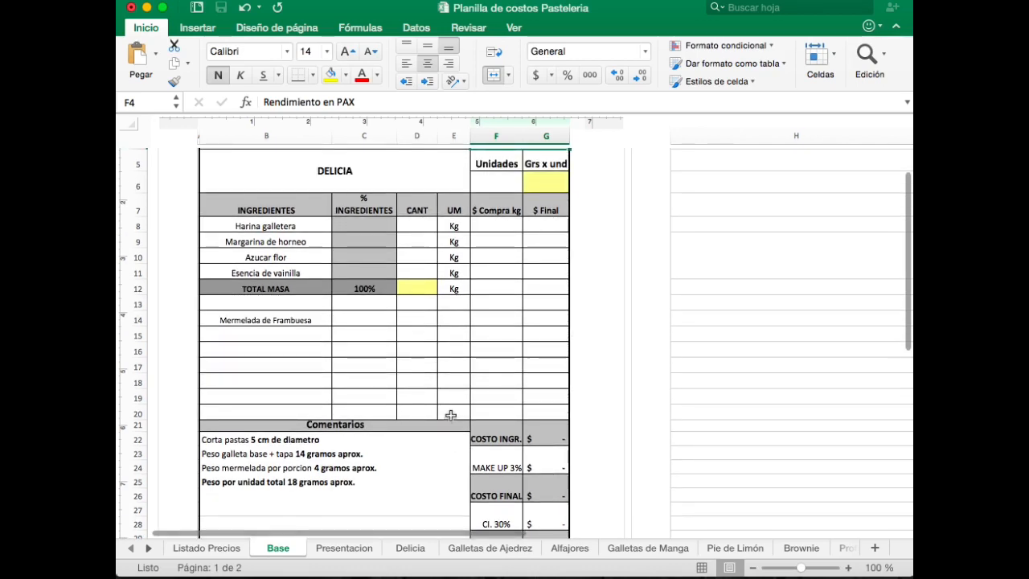
{"action": "scroll", "coordinate": [451, 415], "scroll_direction": "up", "scroll_amount": 5}
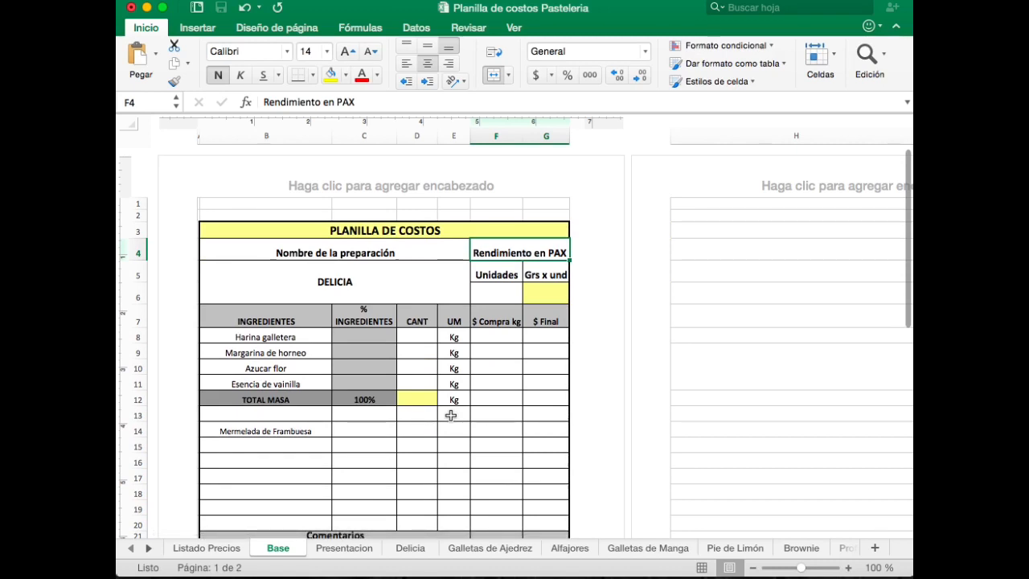
Review the DELICIA preparation name and its ingredient list from Harina galletera down to Mermelada de Frambuesa
{"action": "left_click", "coordinate": [400, 280]}
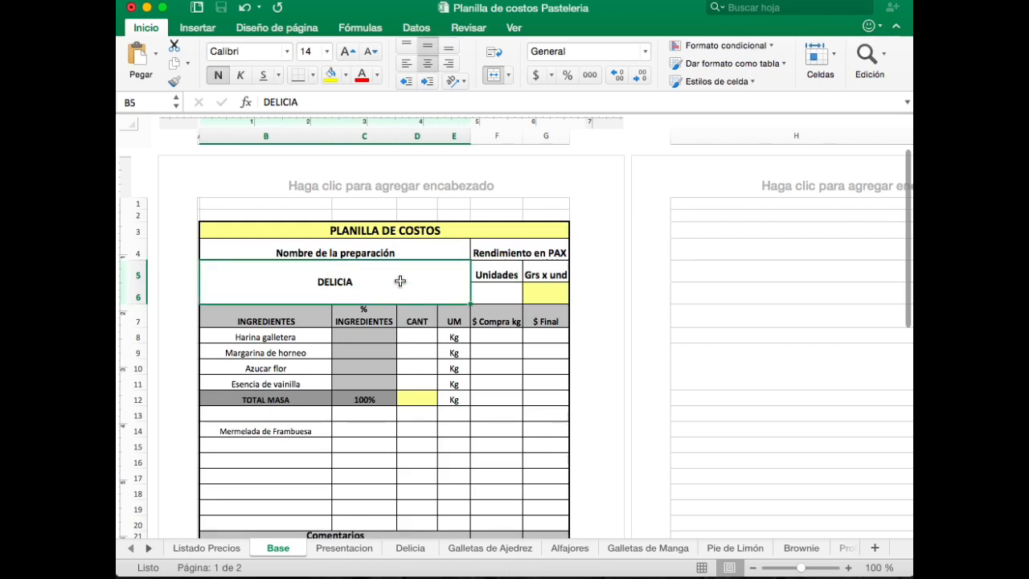
{"action": "left_click", "coordinate": [316, 333]}
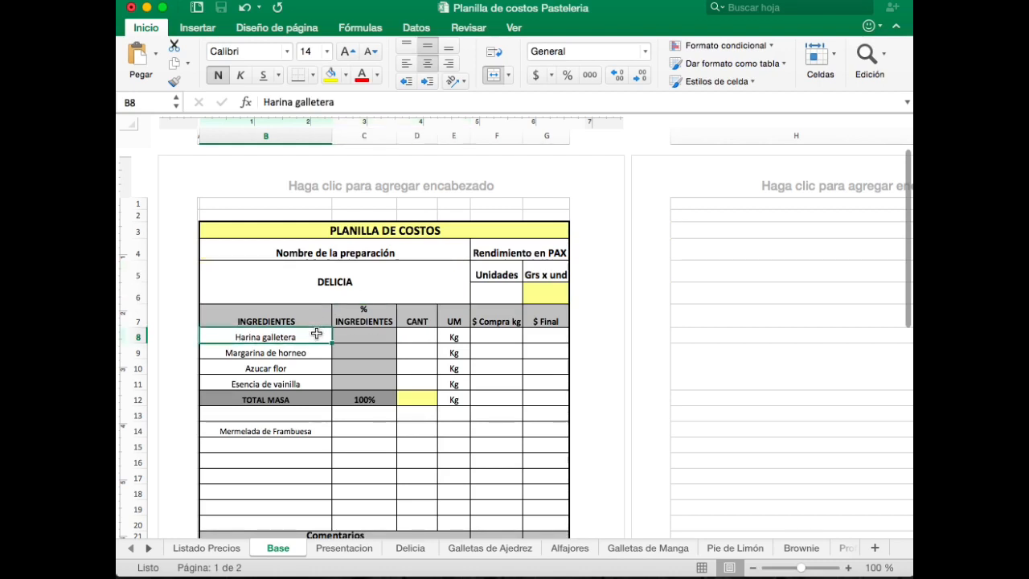
{"action": "key", "text": "Down"}
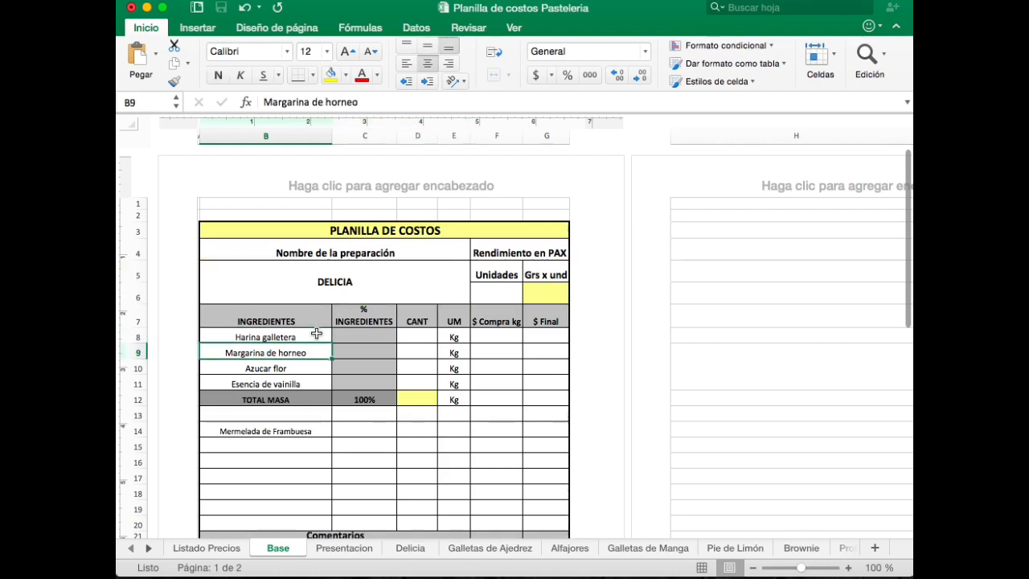
{"action": "key", "text": "Down"}
{"action": "key", "text": "Down"}
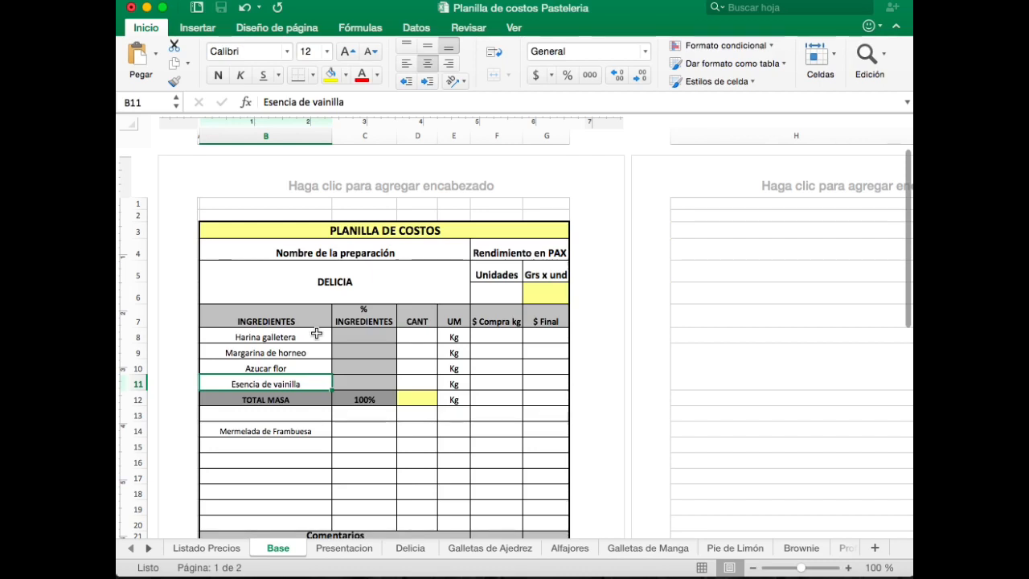
{"action": "key", "text": "Down"}
{"action": "key", "text": "Down"}
{"action": "key", "text": "Down"}
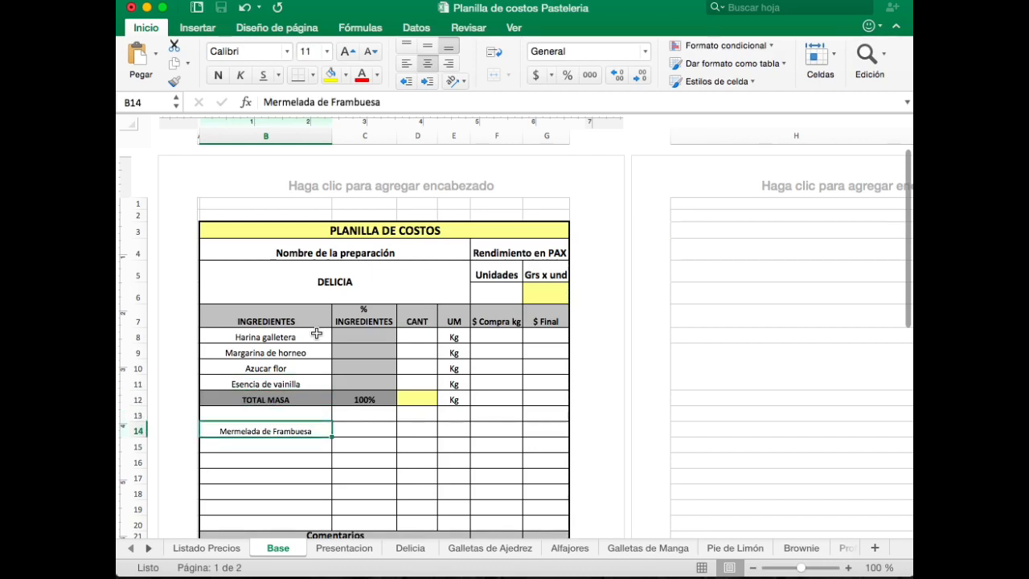
{"action": "scroll", "coordinate": [413, 436], "scroll_direction": "down", "scroll_amount": 1}
{"action": "scroll", "coordinate": [414, 426], "scroll_direction": "up", "scroll_amount": 1}
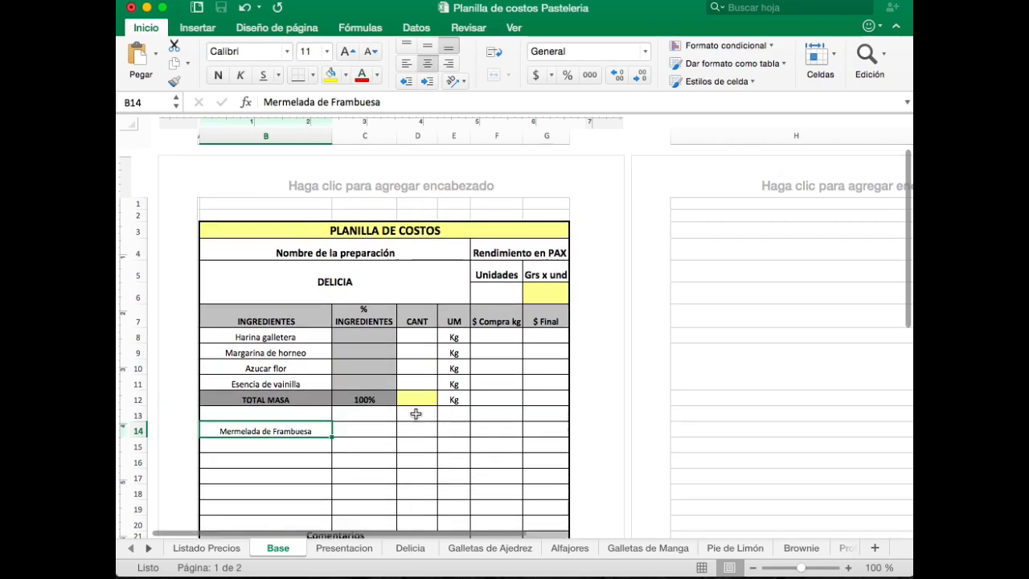
Enter the CANT quantities: Harina galletera 0,120, Margarina de horneo 0,080, Azucar flor 0,040 and Esencia de vainilla 0,008
{"action": "left_click", "coordinate": [425, 333]}
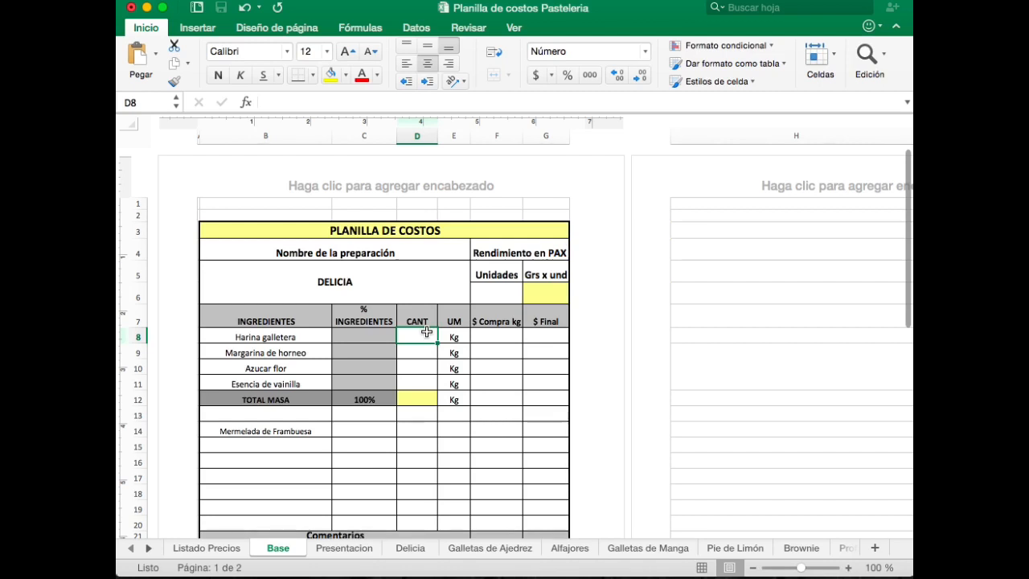
{"action": "type", "text": "0,120"}
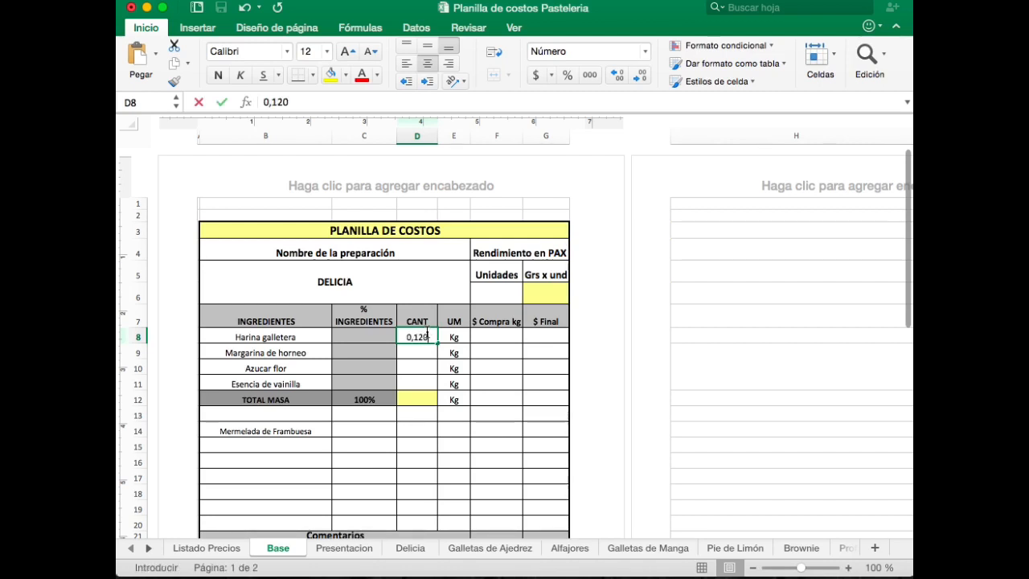
{"action": "key", "text": "Return"}
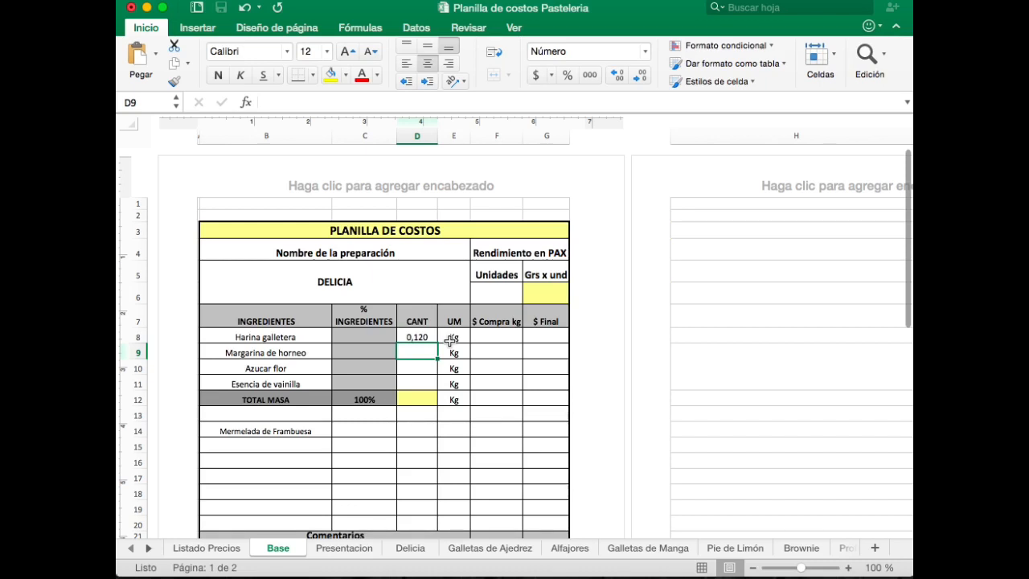
{"action": "type", "text": "0,080"}
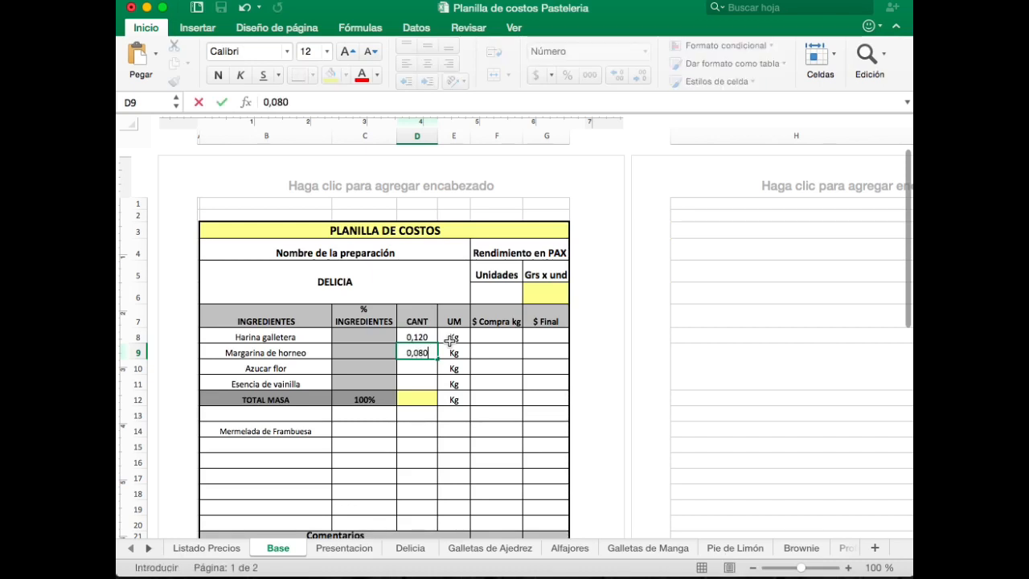
{"action": "key", "text": "Return"}
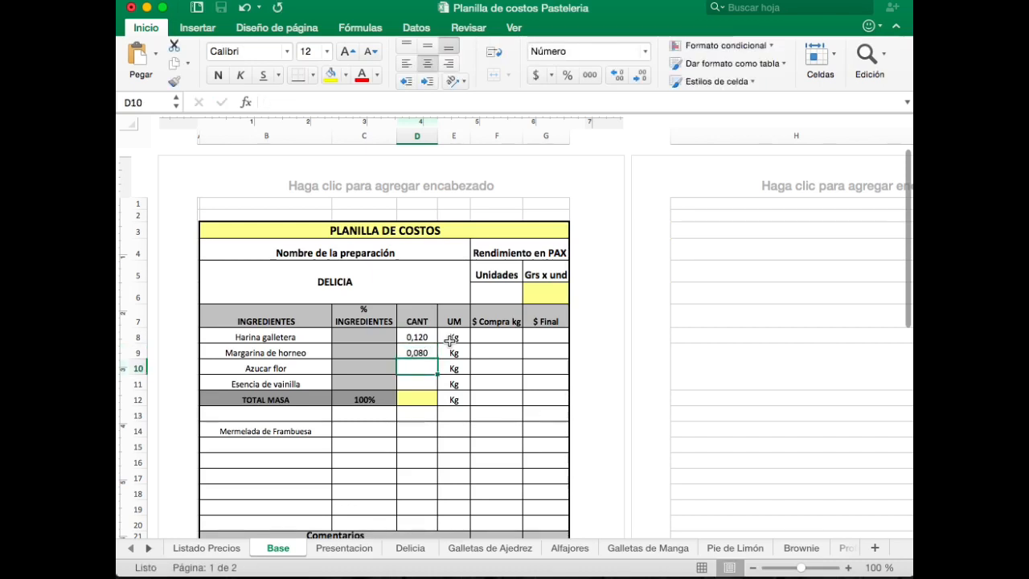
{"action": "type", "text": "0,040"}
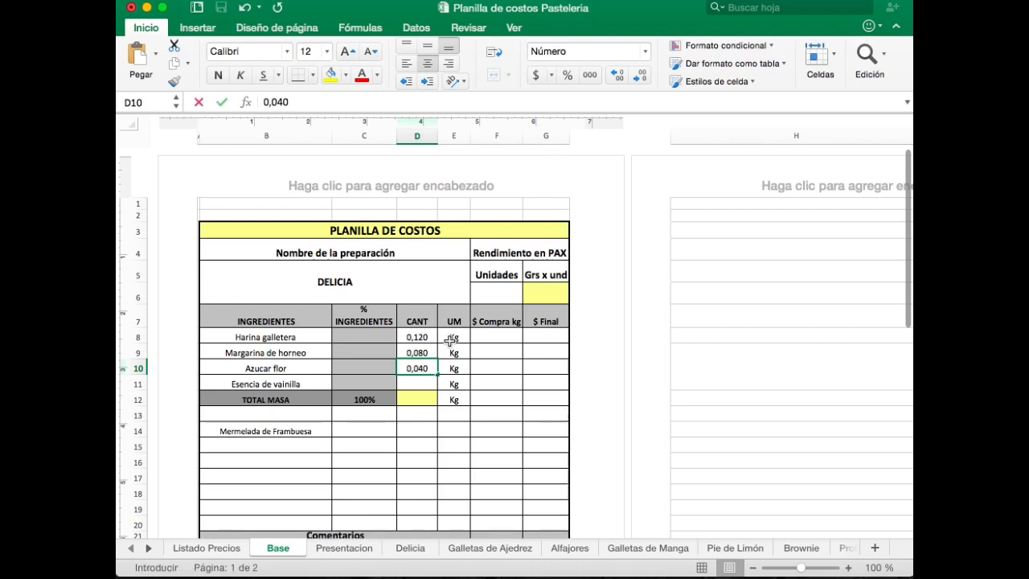
{"action": "key", "text": "Return"}
{"action": "type", "text": "0,008"}
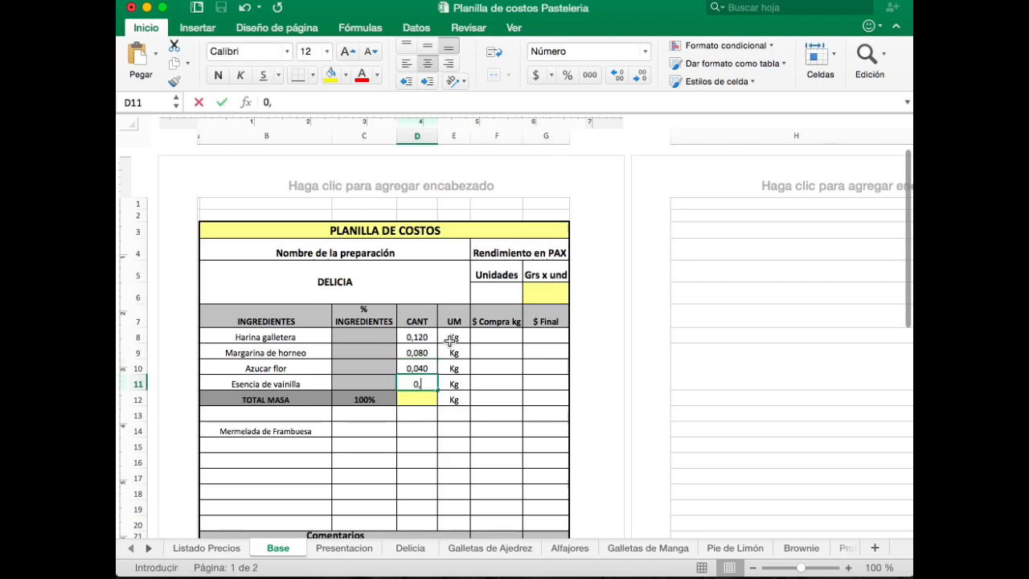
{"action": "key", "text": "Return"}
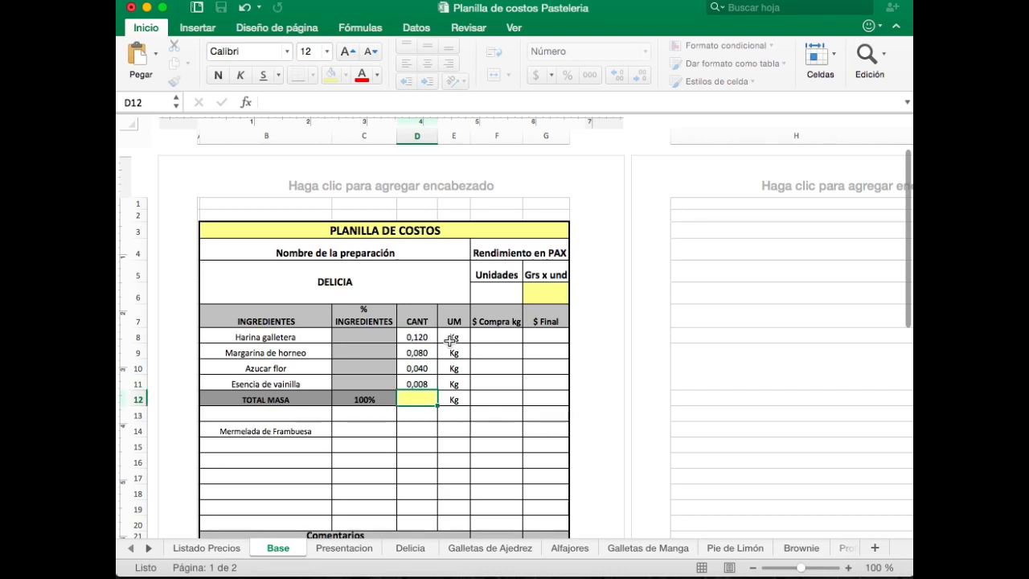
Total the dough ingredient quantities in the TOTAL MASA cell D12 with =SUMA(D8:D11)
{"action": "type", "text": "=su"}
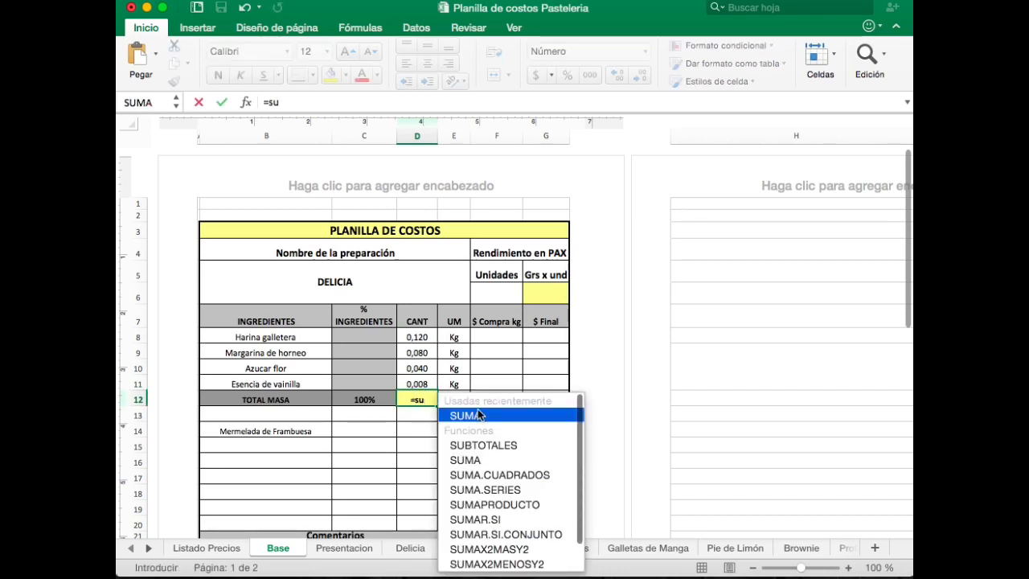
{"action": "double_click", "coordinate": [477, 414]}
{"action": "left_click_drag", "start_coordinate": [420, 338], "coordinate": [427, 383]}
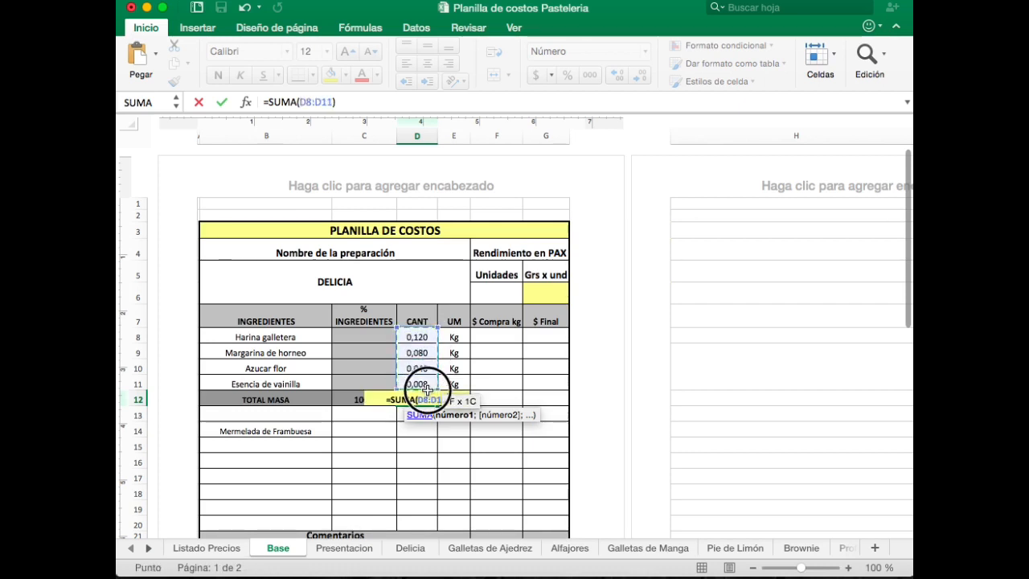
{"action": "key", "text": "Return"}
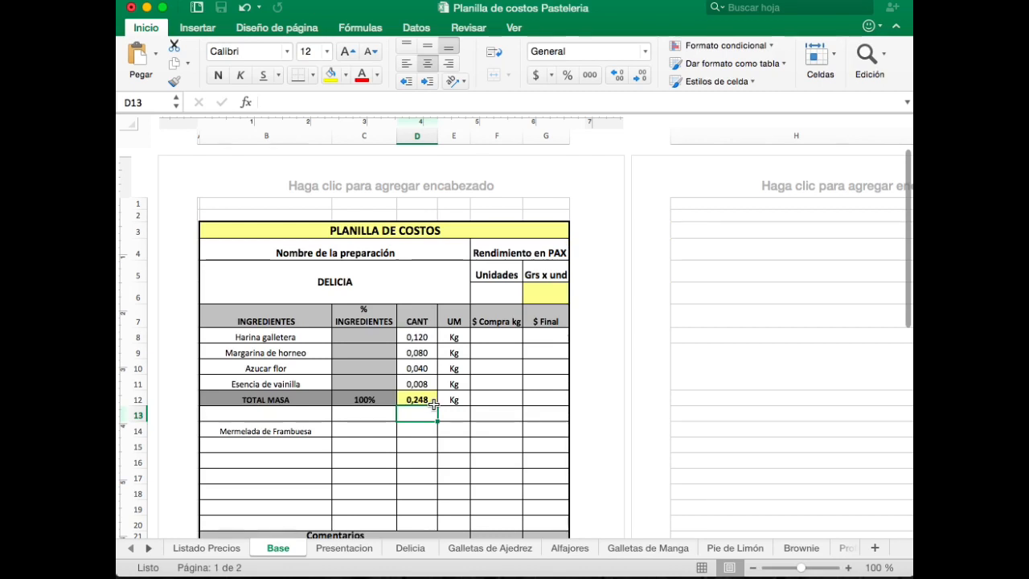
Format the % INGREDIENTES cells C8:C11 as Porcentaje
{"action": "left_click", "coordinate": [369, 339]}
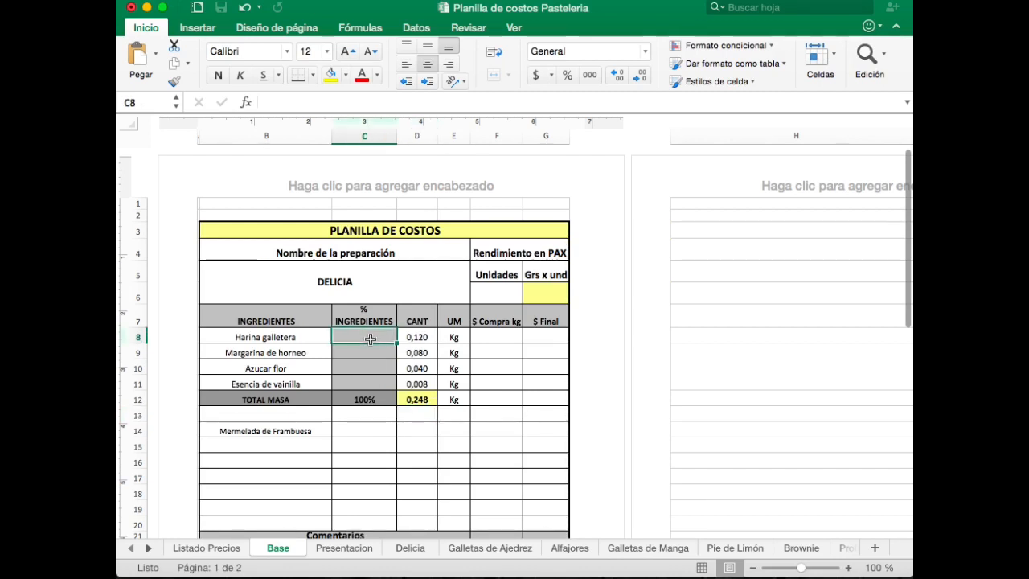
{"action": "left_click_drag", "start_coordinate": [373, 339], "coordinate": [374, 377]}
{"action": "left_click", "coordinate": [646, 52]}
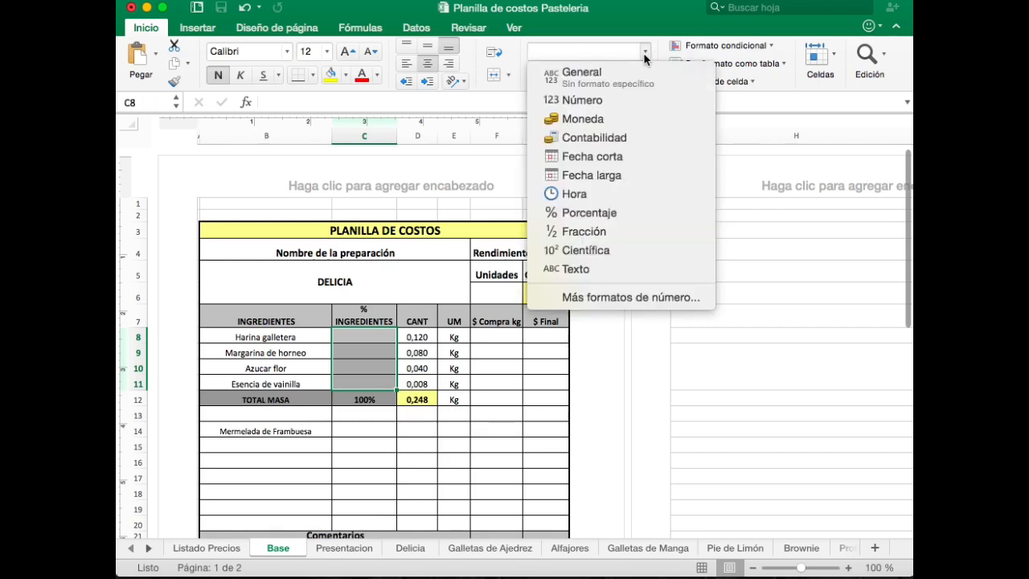
{"action": "left_click", "coordinate": [598, 213]}
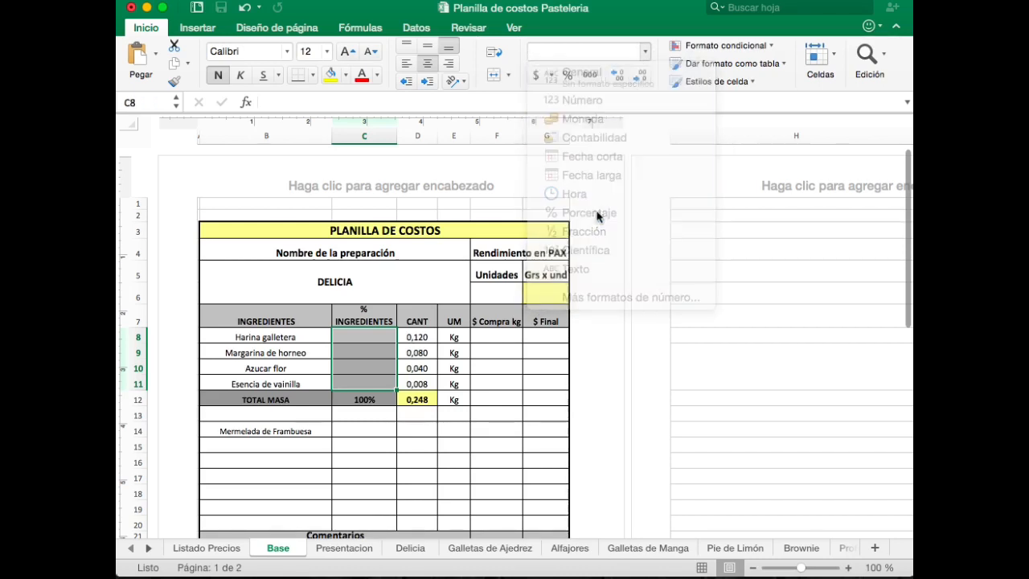
Calculate Harina galletera's percentage in C8 with =D8/$D$12 and fill the formula down through C11
{"action": "left_click", "coordinate": [376, 336]}
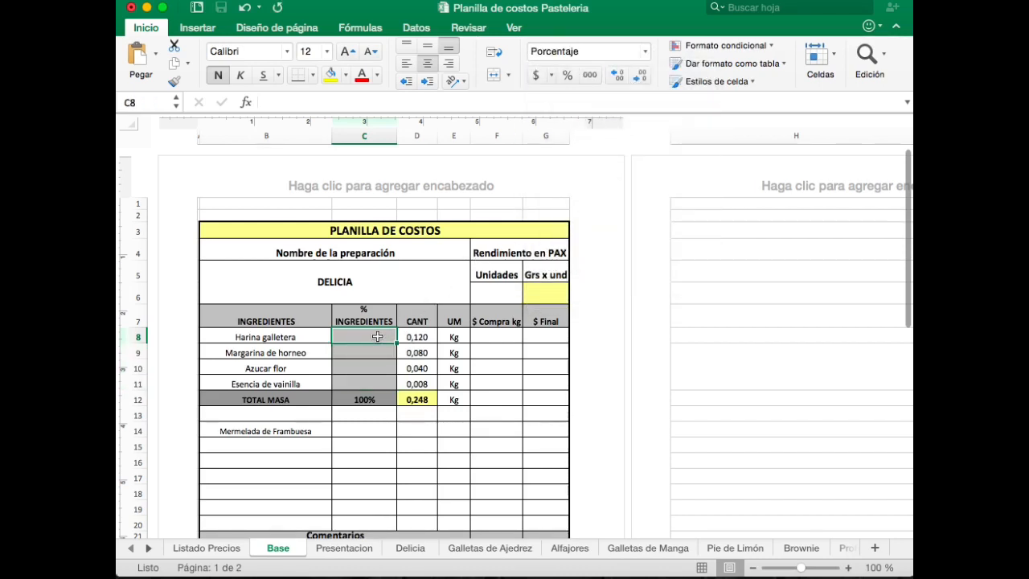
{"action": "type", "text": "="}
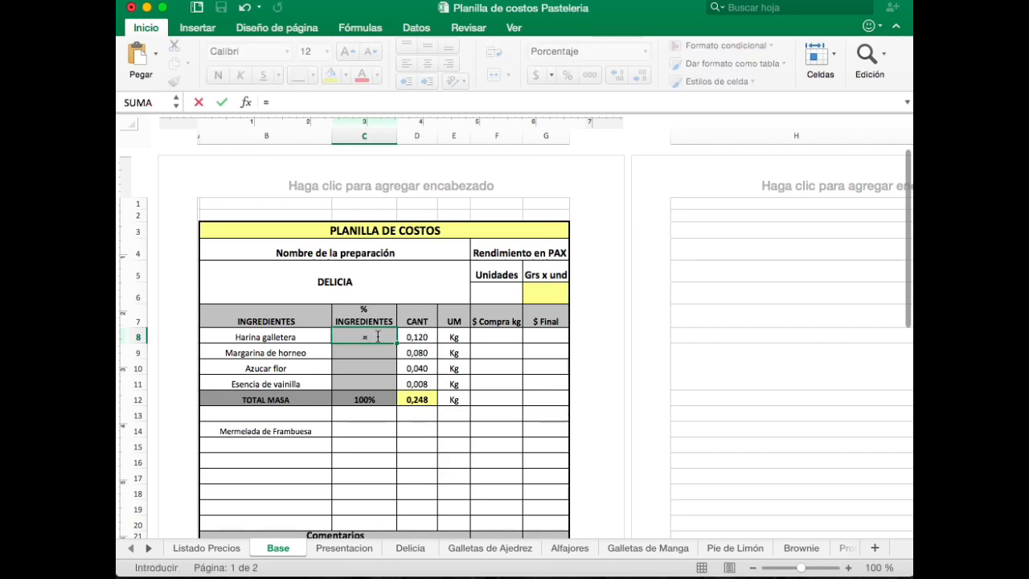
{"action": "left_click", "coordinate": [421, 336]}
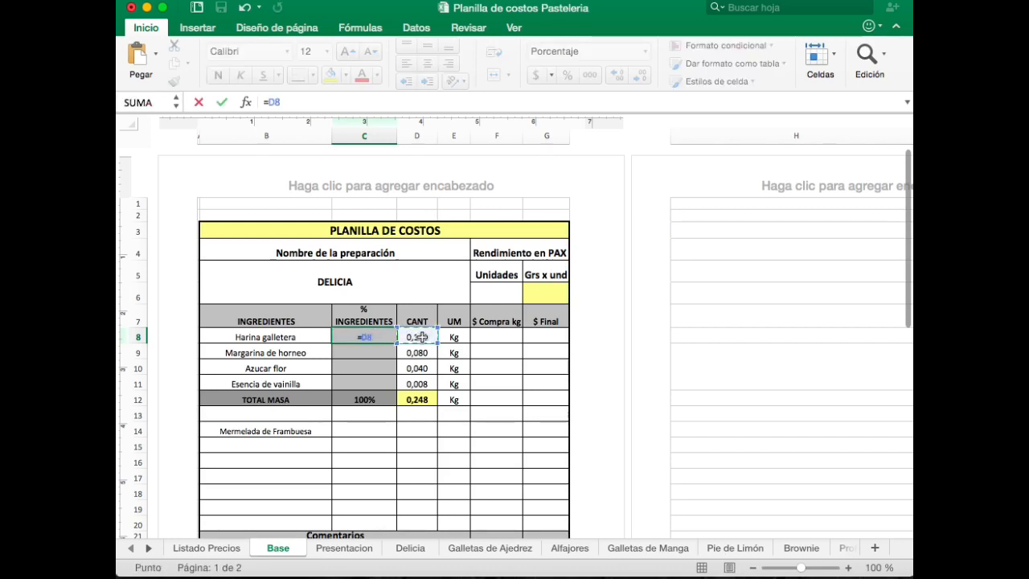
{"action": "type", "text": "/"}
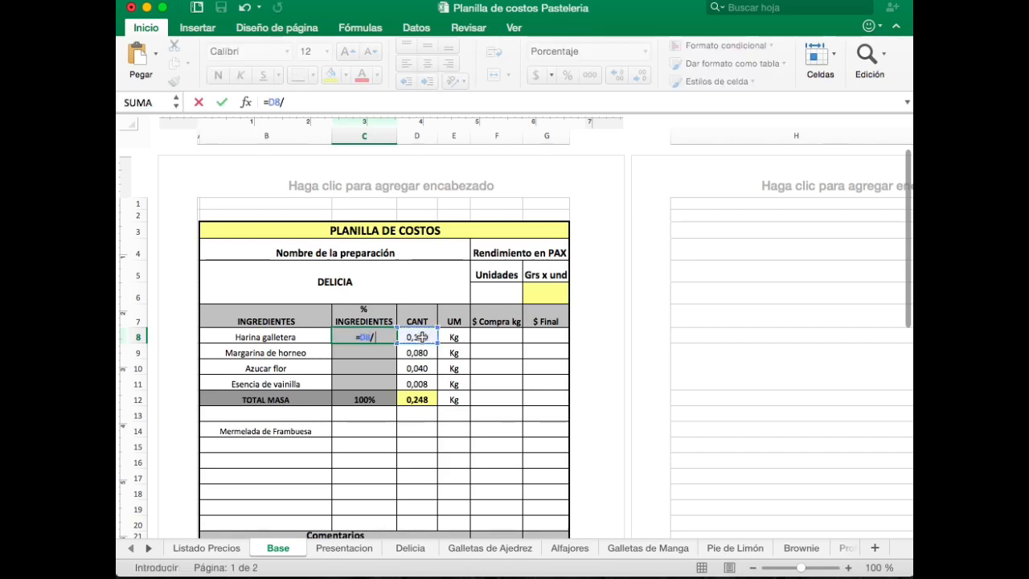
{"action": "left_click", "coordinate": [430, 401]}
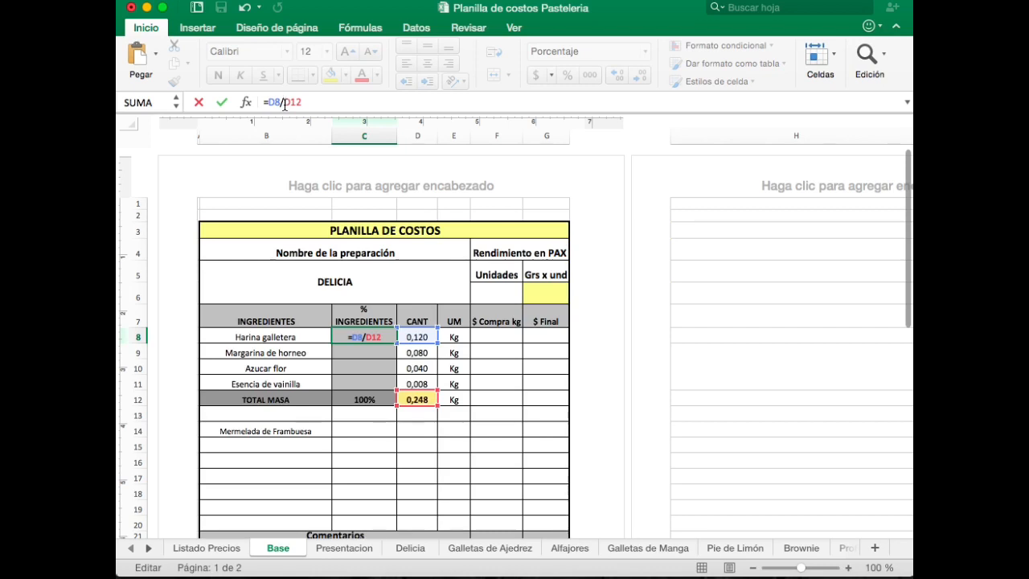
{"action": "left_click", "coordinate": [284, 102]}
{"action": "type", "text": "$D$"}
{"action": "key", "text": "Return"}
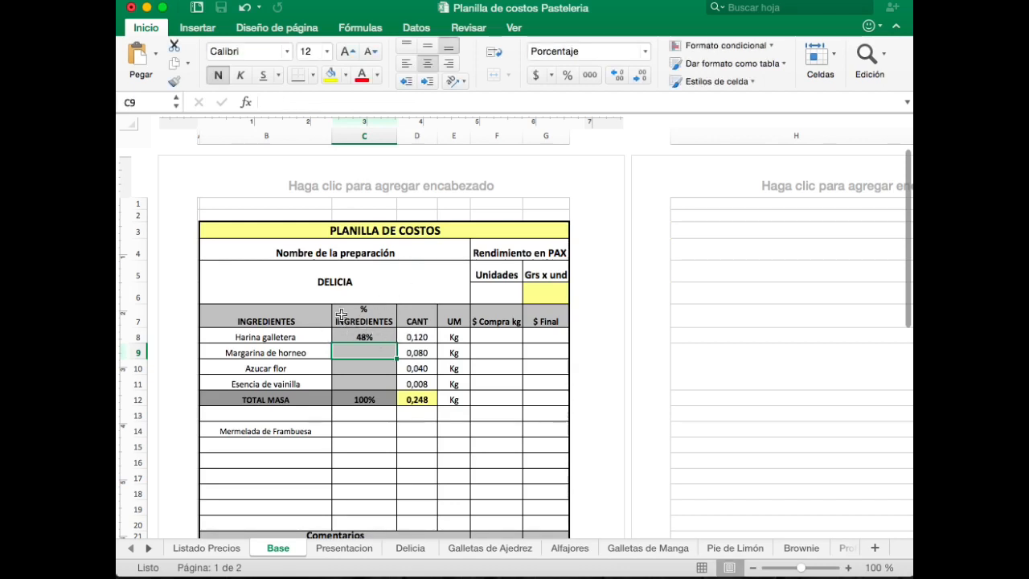
{"action": "left_click", "coordinate": [377, 337]}
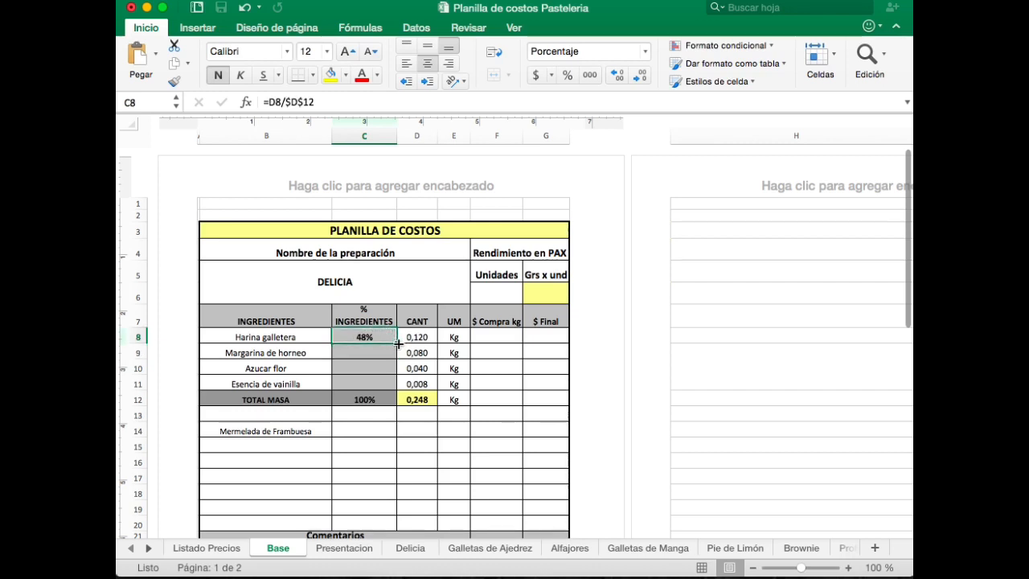
{"action": "left_click_drag", "start_coordinate": [398, 344], "coordinate": [395, 392]}
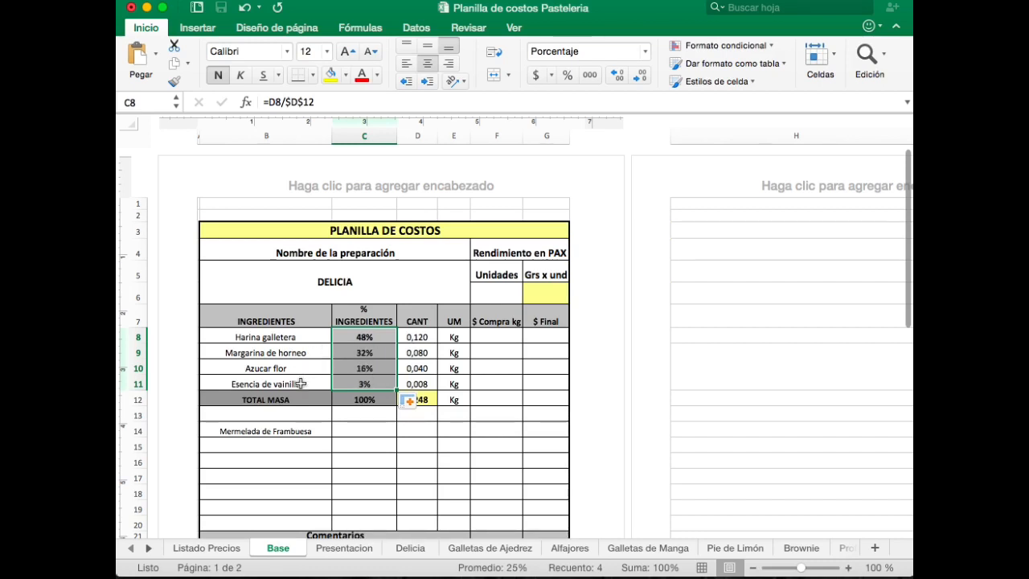
Replace the % INGREDIENTES formulas in C8:C11 with the fixed values 48%, 32%, 16% and 3%
{"action": "left_click", "coordinate": [404, 435]}
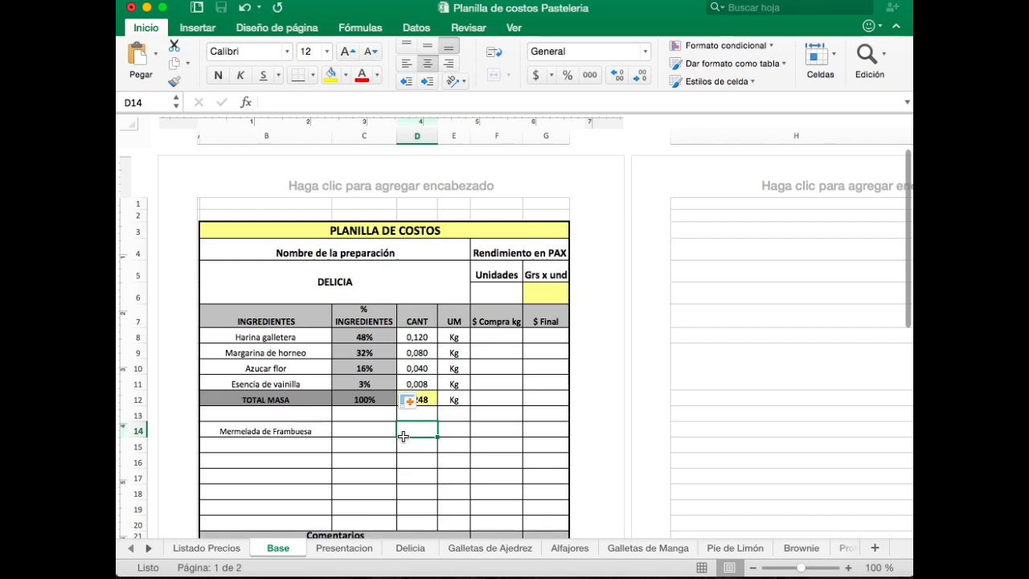
{"action": "left_click", "coordinate": [378, 334]}
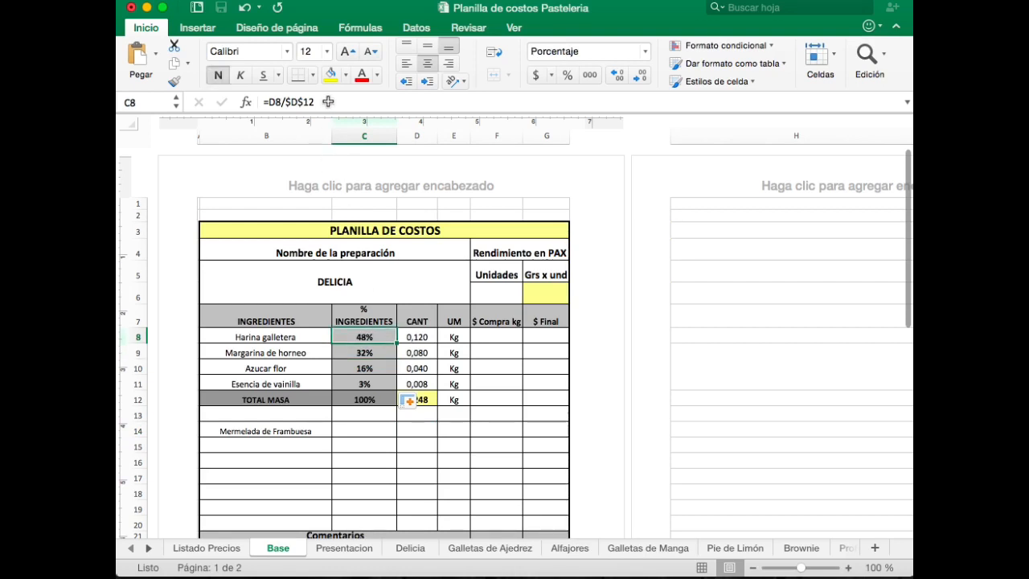
{"action": "left_click_drag", "start_coordinate": [328, 101], "coordinate": [194, 97]}
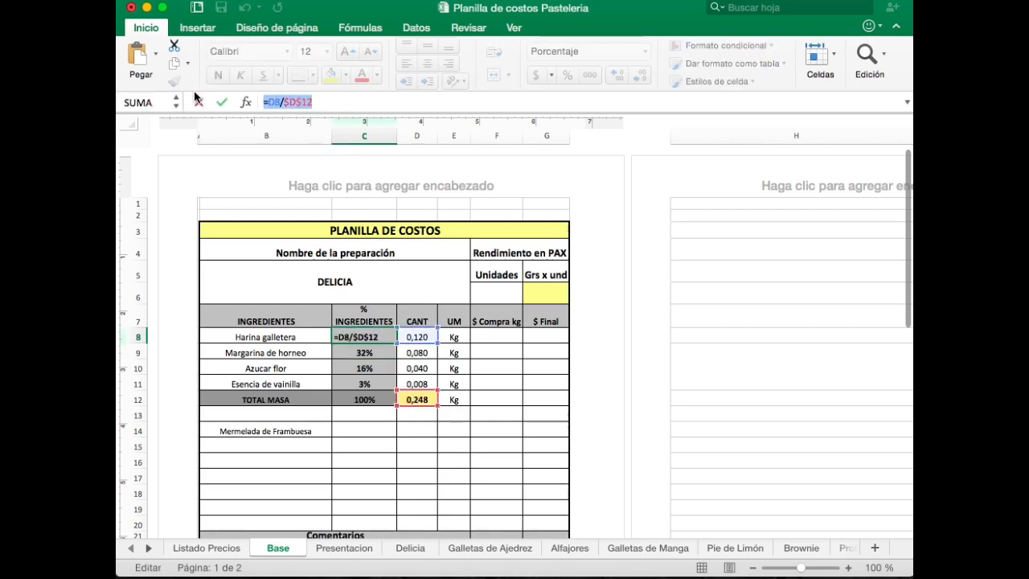
{"action": "type", "text": "48%"}
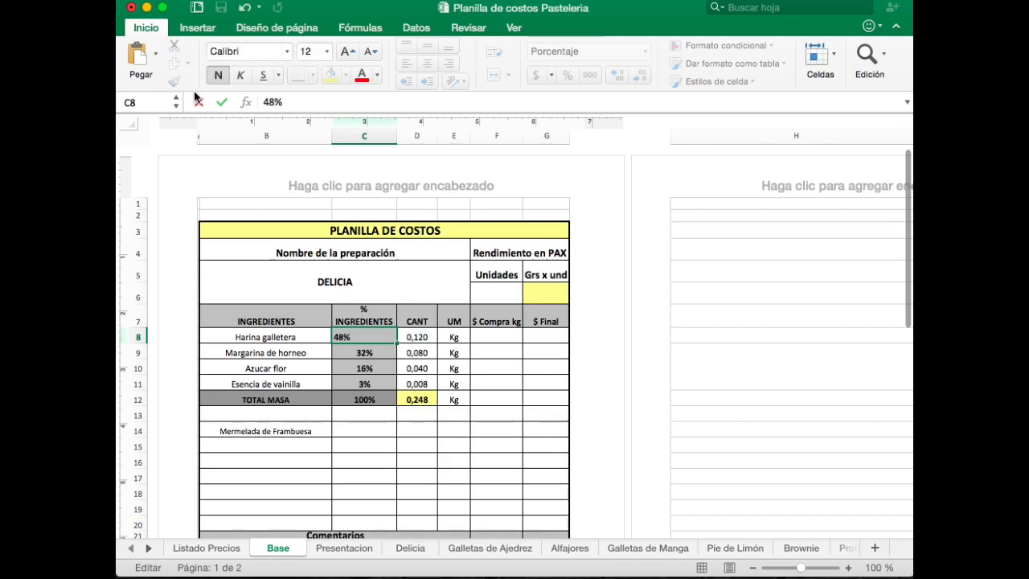
{"action": "key", "text": "Return"}
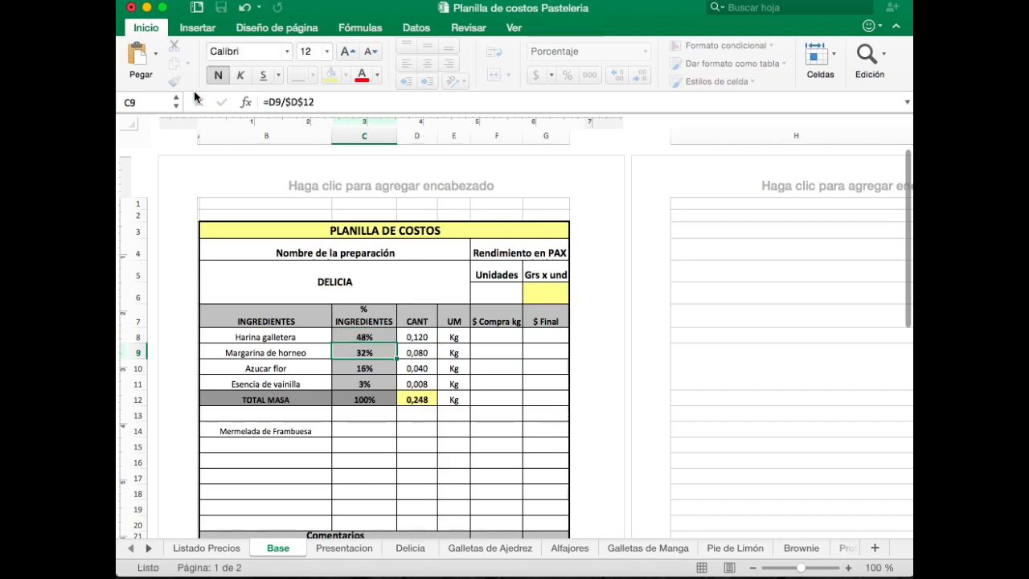
{"action": "type", "text": "32%% INGREDIENTES"}
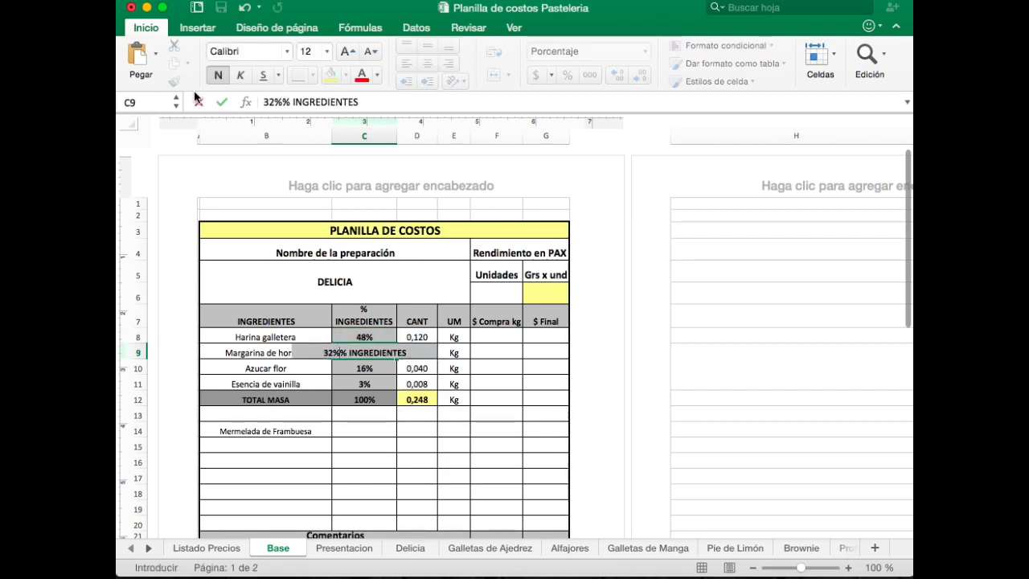
{"action": "left_click_drag", "start_coordinate": [368, 101], "coordinate": [247, 105]}
{"action": "key", "text": "Escape"}
{"action": "key", "text": "Return"}
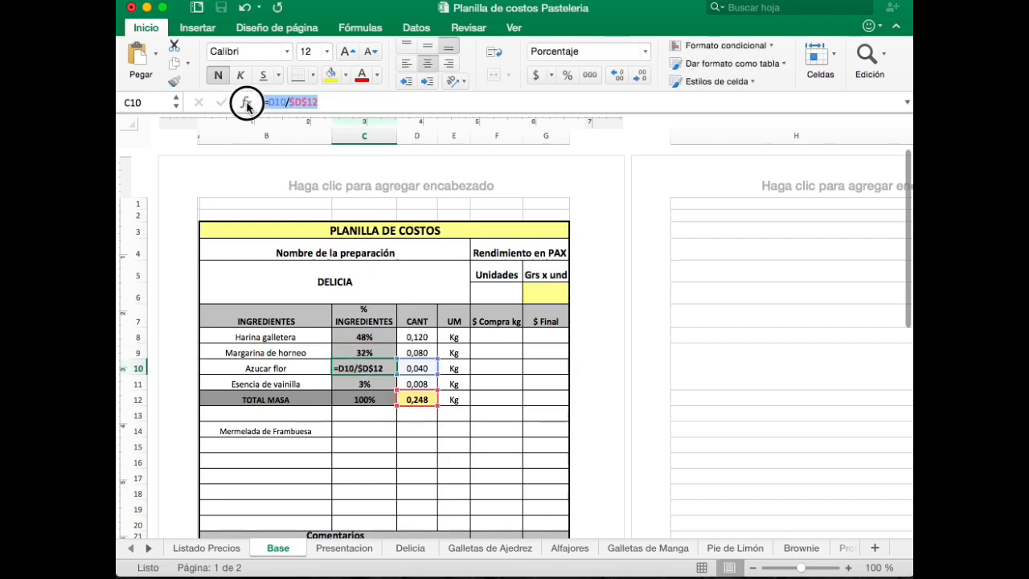
{"action": "type", "text": "16"}
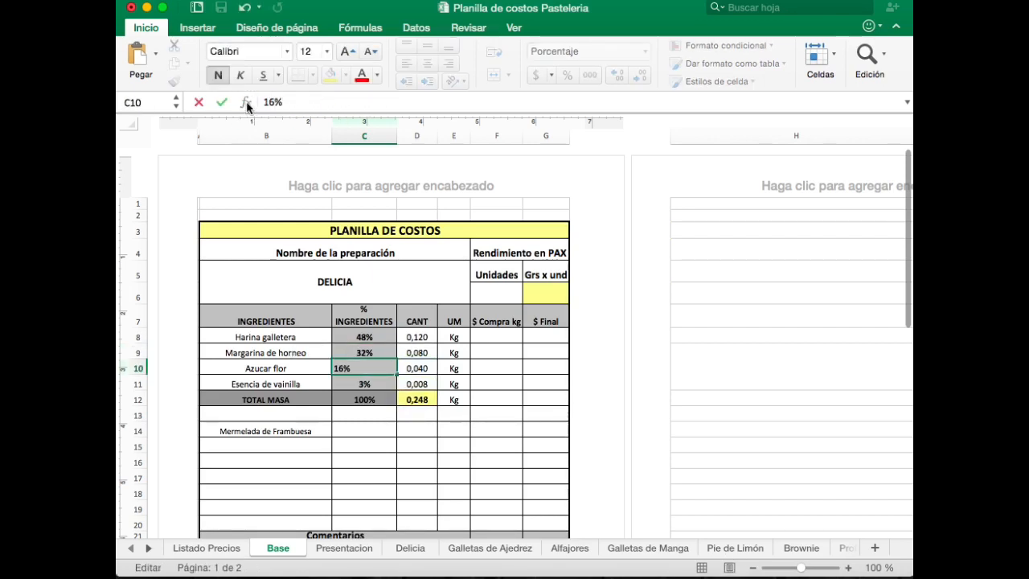
{"action": "key", "text": "Return"}
{"action": "left_click_drag", "start_coordinate": [337, 101], "coordinate": [247, 103]}
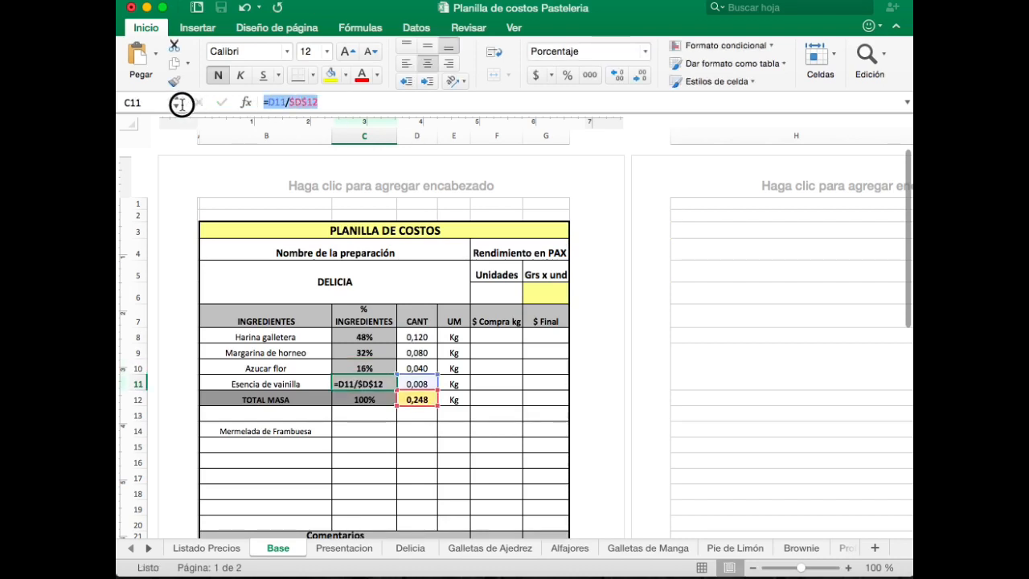
{"action": "type", "text": "3%"}
{"action": "key", "text": "Return"}
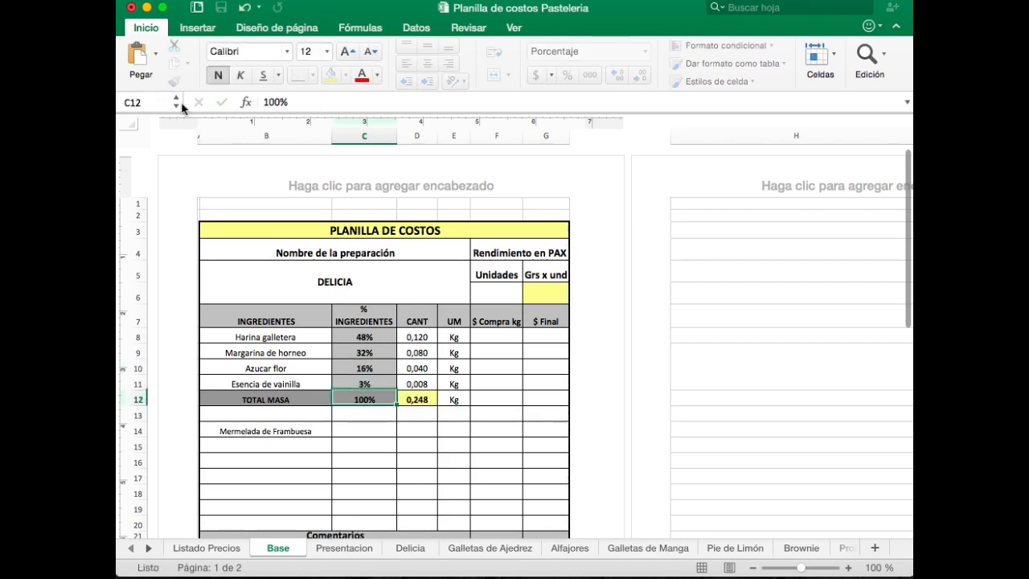
Clear the CANT cells D8:D12 and enter 0,248 as the TOTAL MASA quantity in D12
{"action": "left_click", "coordinate": [426, 337]}
{"action": "left_click_drag", "start_coordinate": [416, 336], "coordinate": [441, 413]}
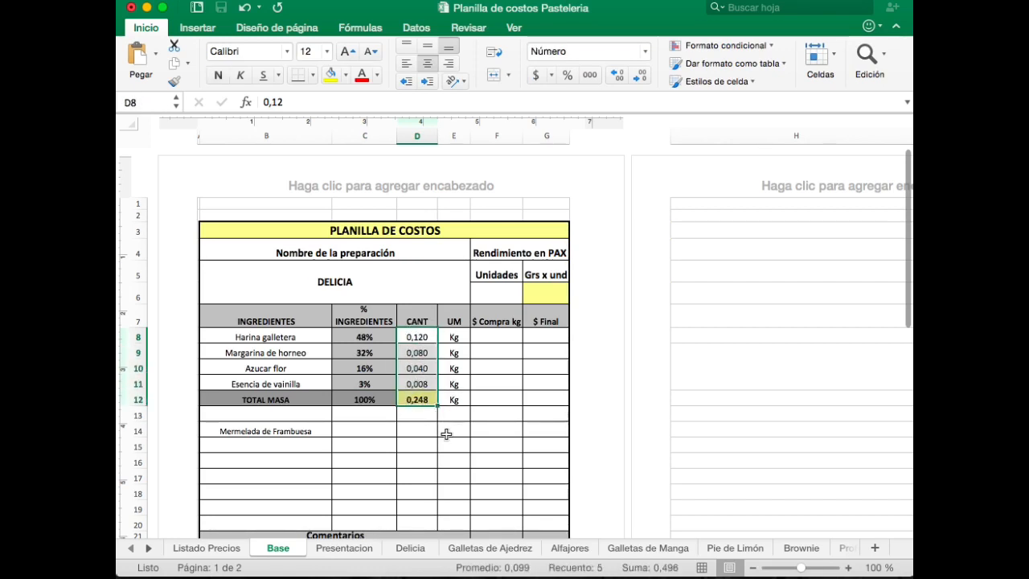
{"action": "key", "text": "Delete"}
{"action": "left_click", "coordinate": [446, 434]}
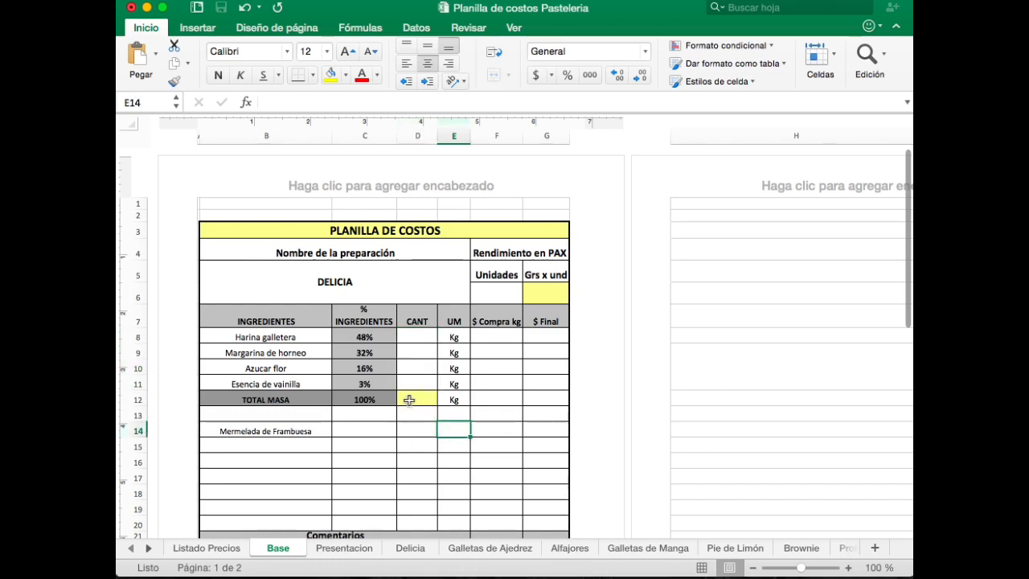
{"action": "left_click", "coordinate": [409, 400]}
{"action": "type", "text": "0"}
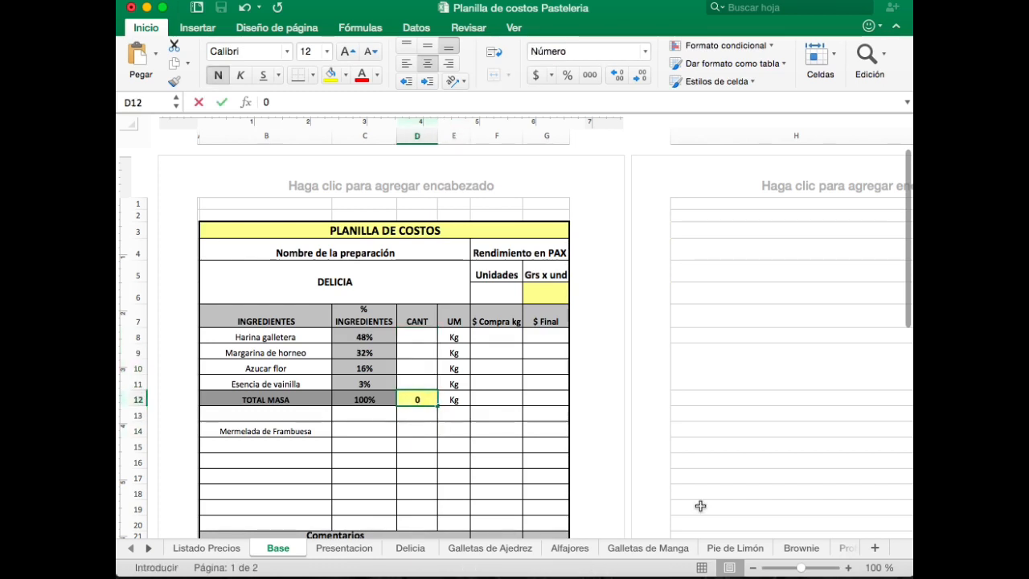
{"action": "type", "text": ",248"}
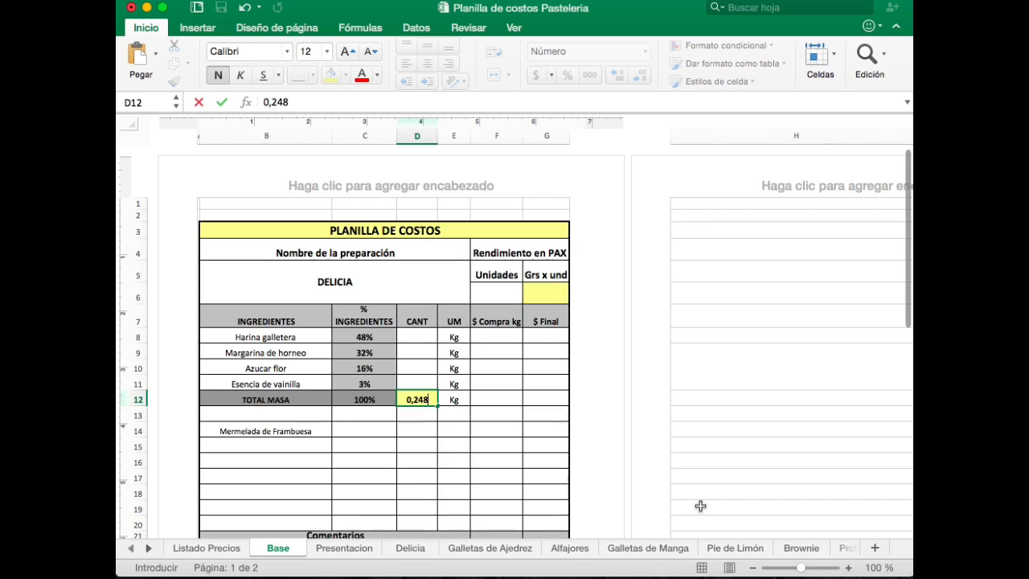
{"action": "left_click", "coordinate": [540, 493]}
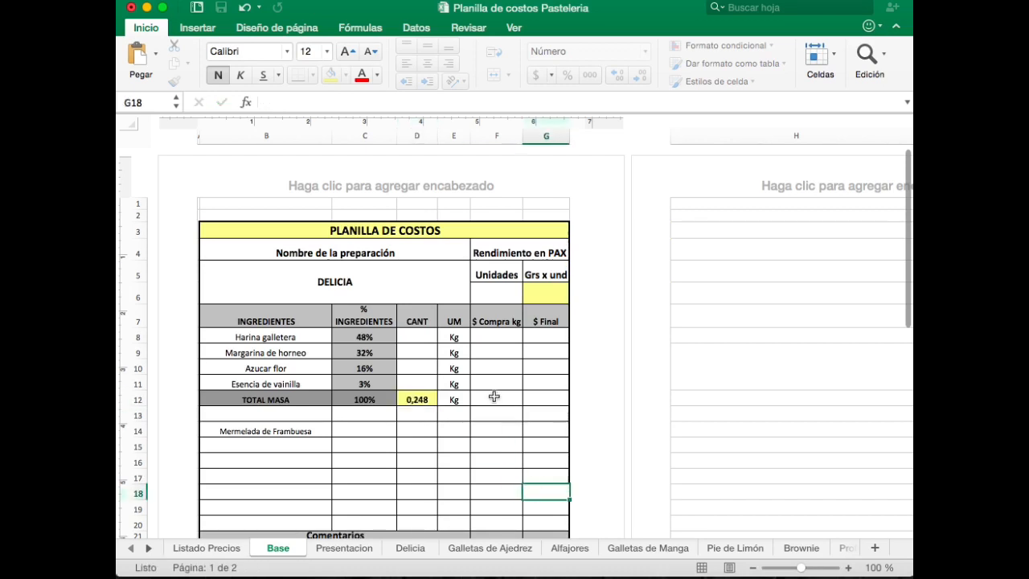
Calculate Harina galletera's quantity in D8 with =C8*$D$12 and fill the formula down through D11
{"action": "left_click", "coordinate": [425, 336]}
{"action": "type", "text": "="}
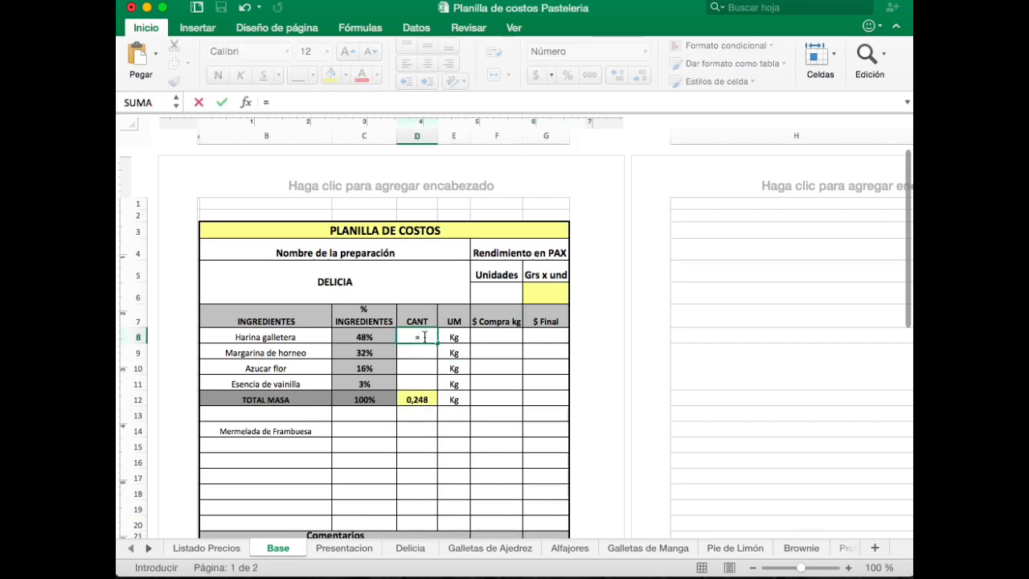
{"action": "left_click", "coordinate": [385, 340]}
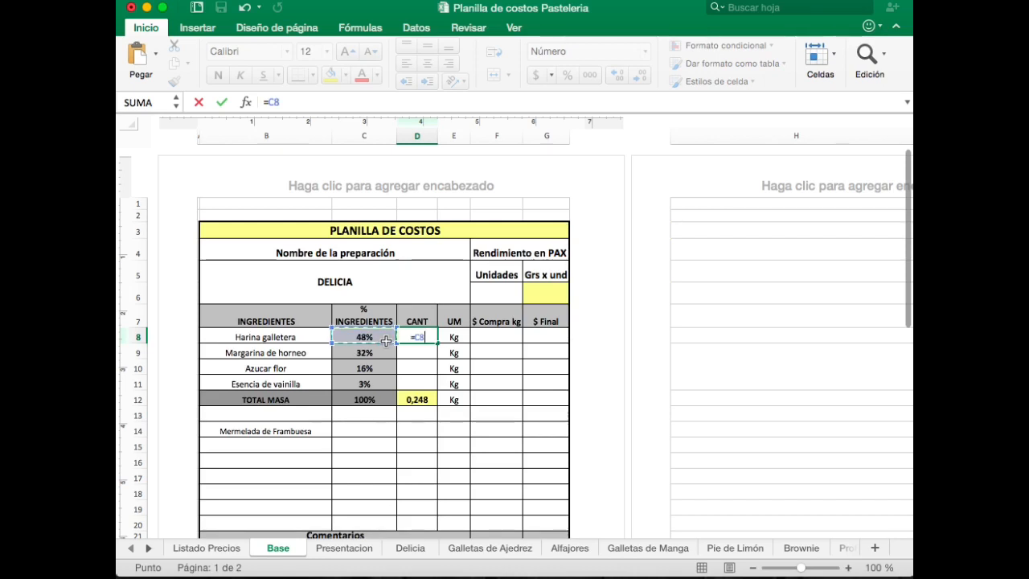
{"action": "type", "text": "*"}
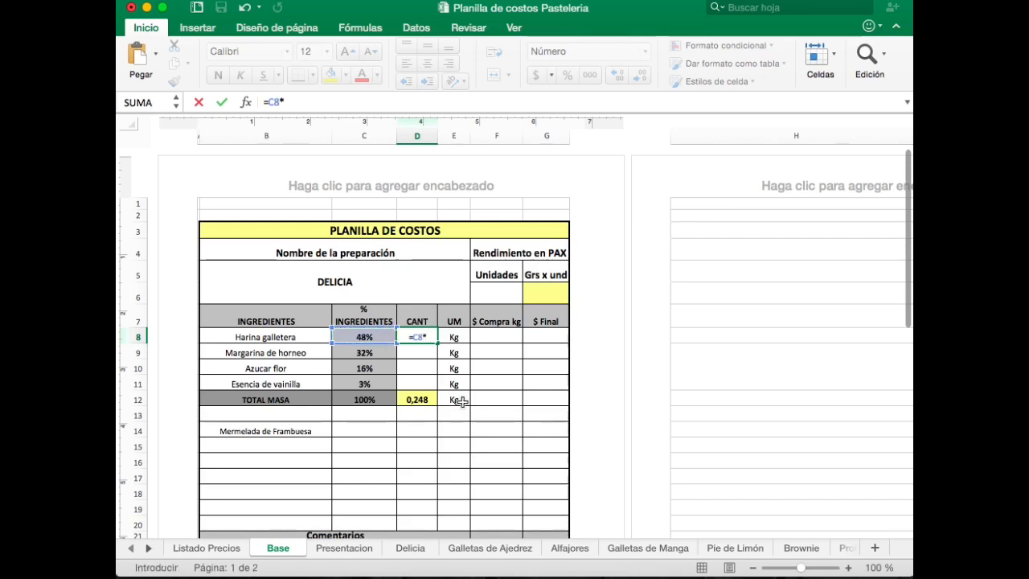
{"action": "left_click", "coordinate": [417, 400]}
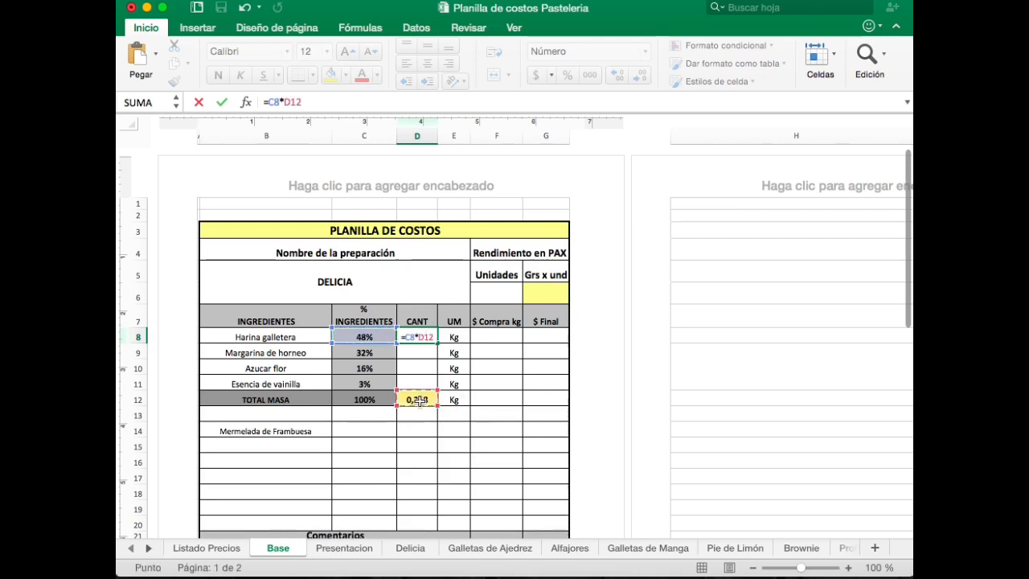
{"action": "left_click", "coordinate": [283, 102]}
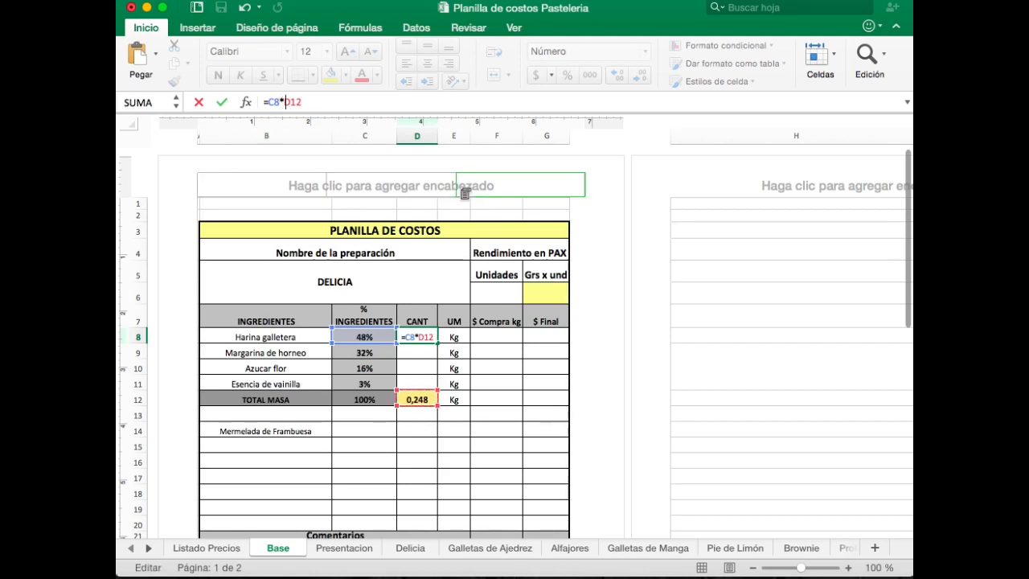
{"action": "type", "text": "$D"}
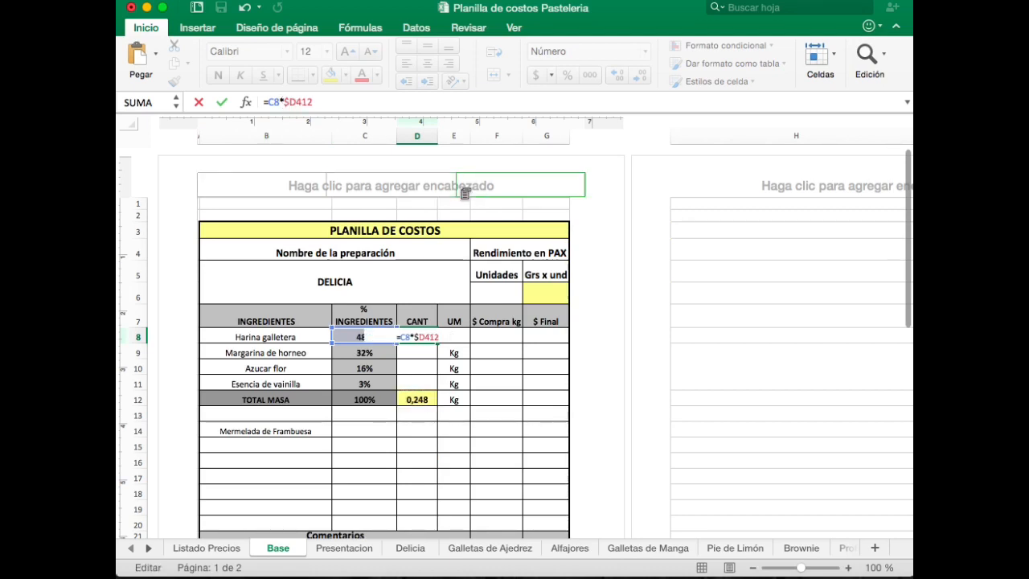
{"action": "type", "text": "$"}
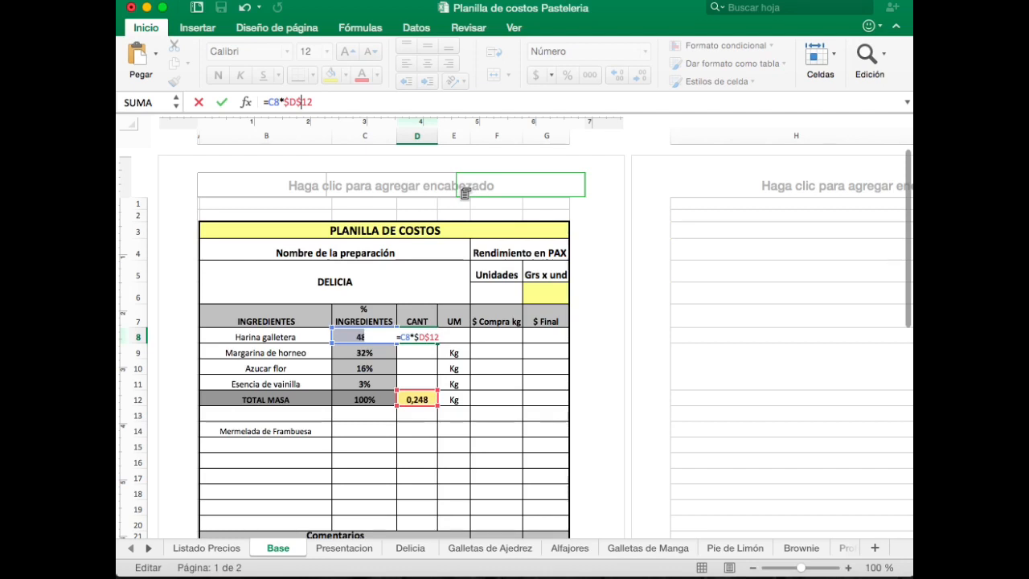
{"action": "key", "text": "Return"}
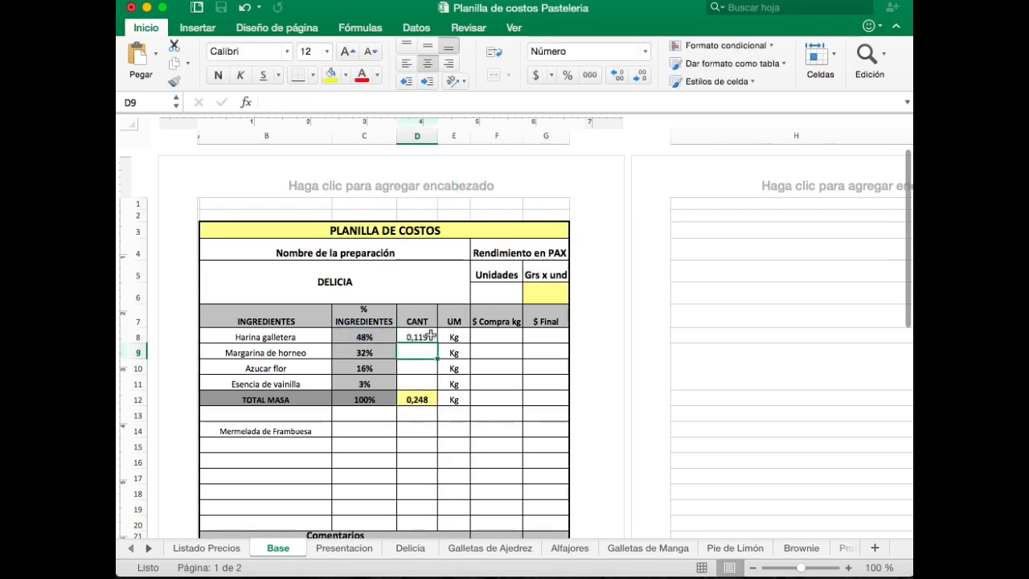
{"action": "left_click", "coordinate": [432, 337]}
{"action": "left_click_drag", "start_coordinate": [437, 344], "coordinate": [439, 384]}
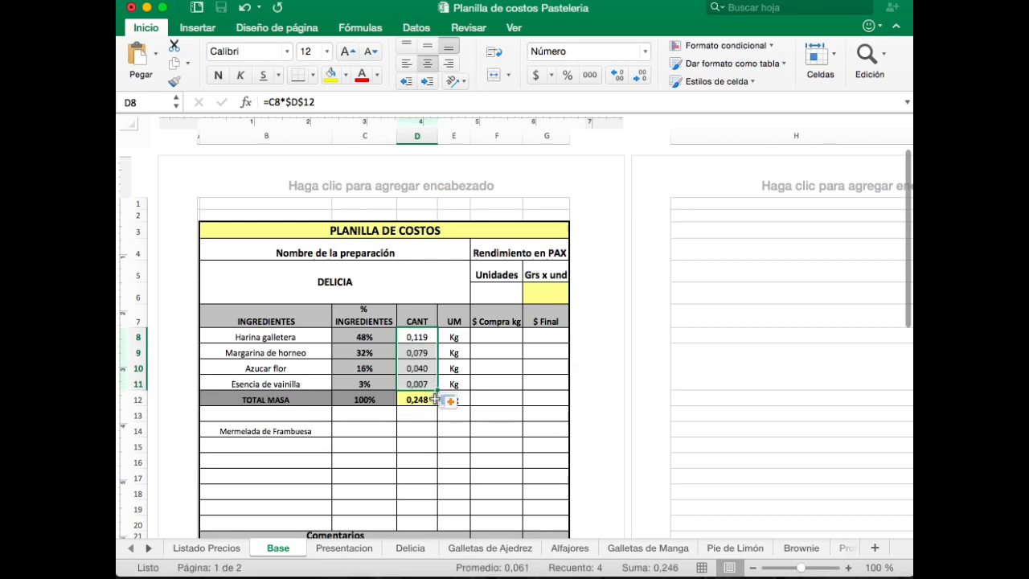
Set the TOTAL MASA quantity in D12 to 0,250
{"action": "left_click", "coordinate": [432, 400]}
{"action": "left_click", "coordinate": [434, 399]}
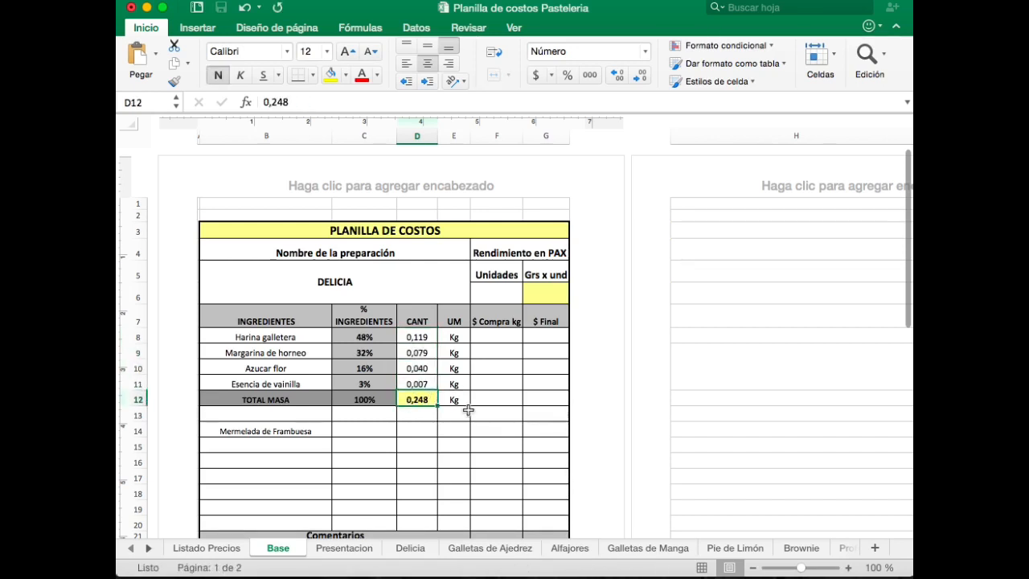
{"action": "left_click", "coordinate": [299, 100]}
{"action": "key", "text": "BackSpace"}
{"action": "key", "text": "BackSpace"}
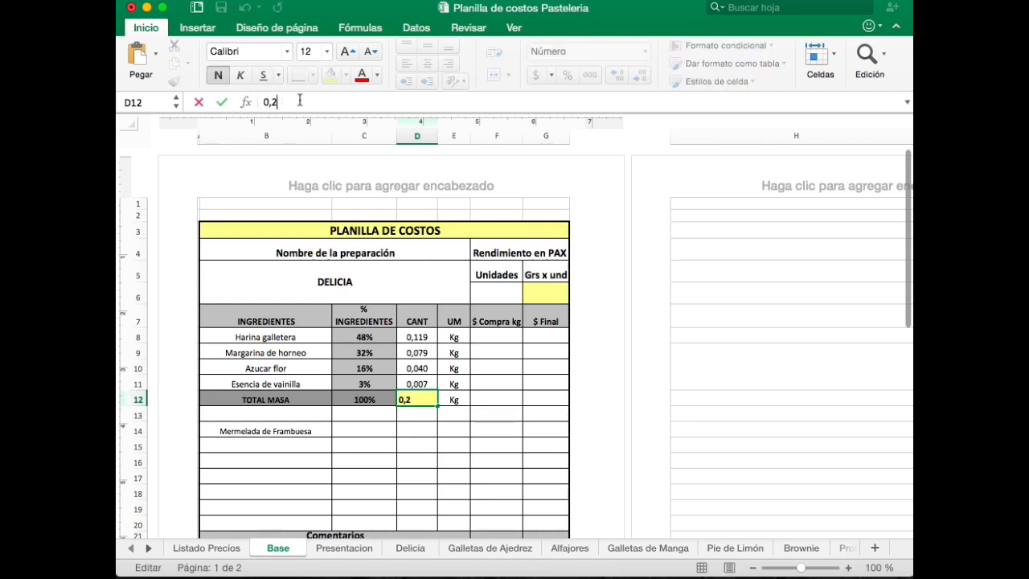
{"action": "type", "text": "50"}
{"action": "key", "text": "Return"}
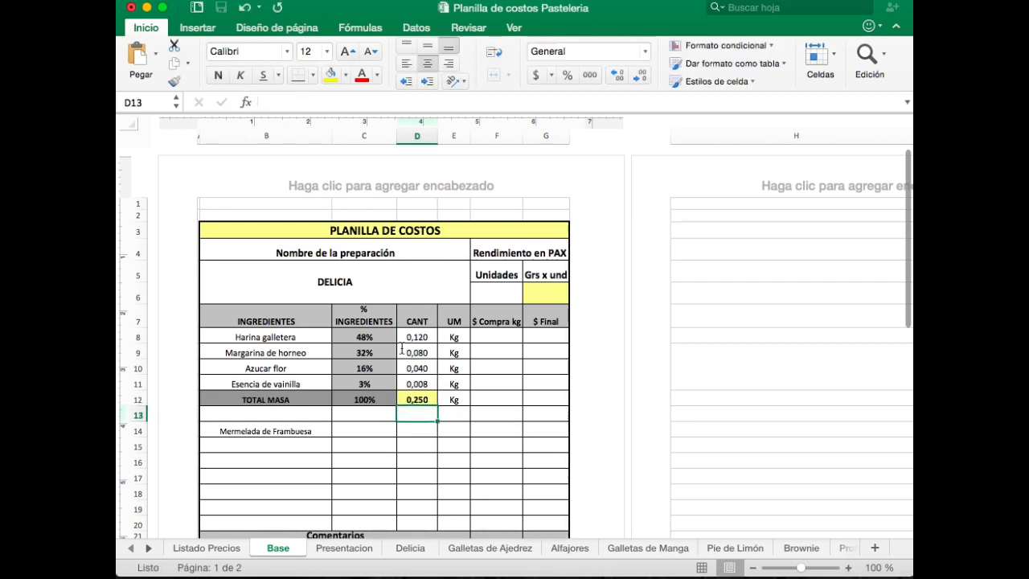
{"action": "left_click", "coordinate": [452, 433]}
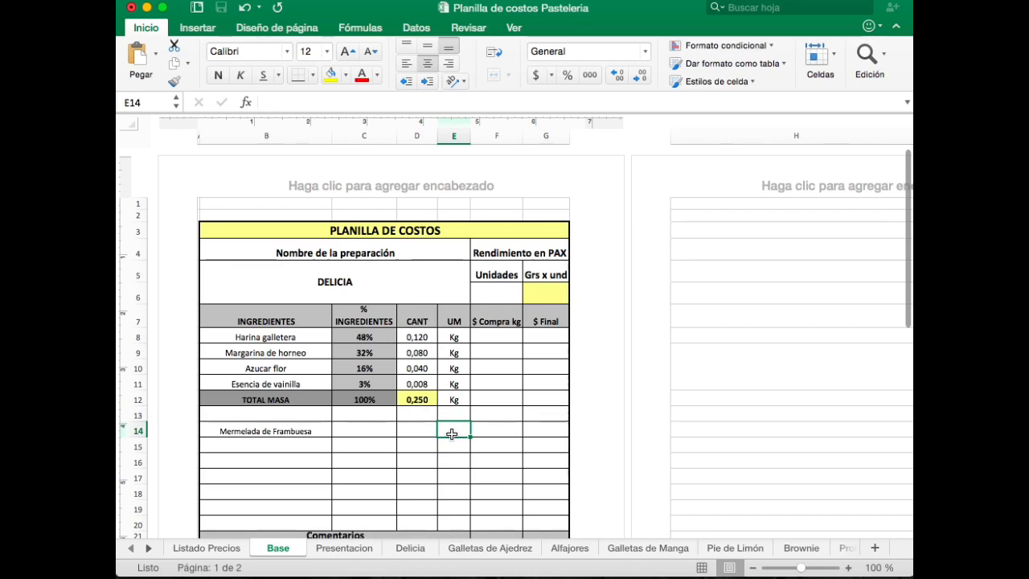
{"action": "left_click_drag", "start_coordinate": [432, 338], "coordinate": [430, 378]}
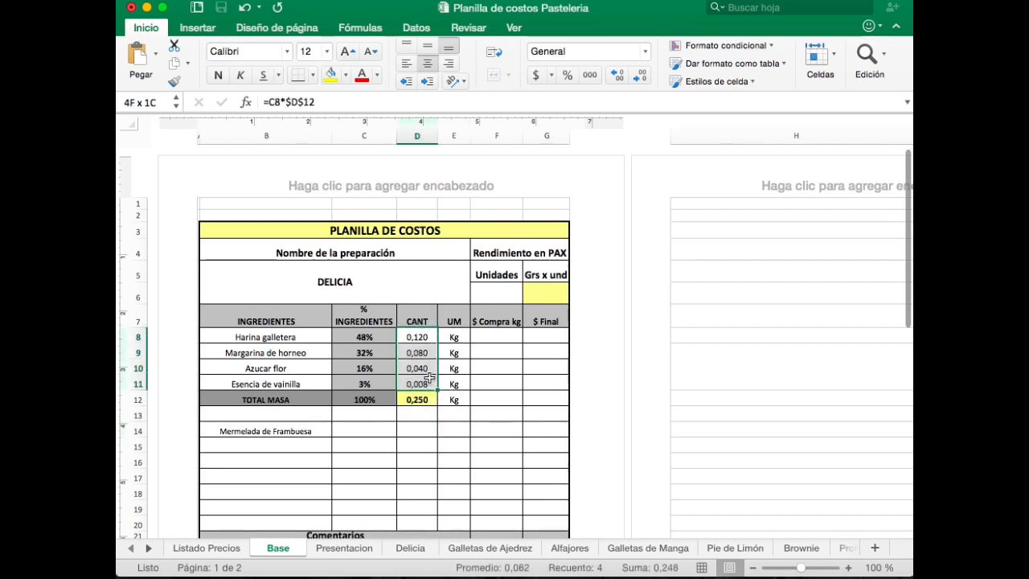
{"action": "left_click", "coordinate": [427, 429]}
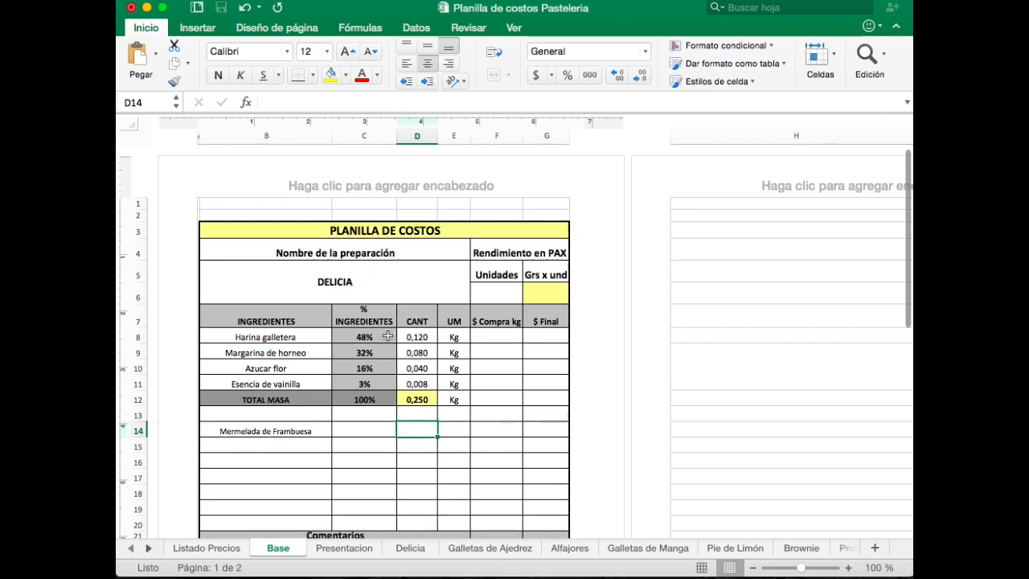
{"action": "left_click_drag", "start_coordinate": [387, 336], "coordinate": [383, 381]}
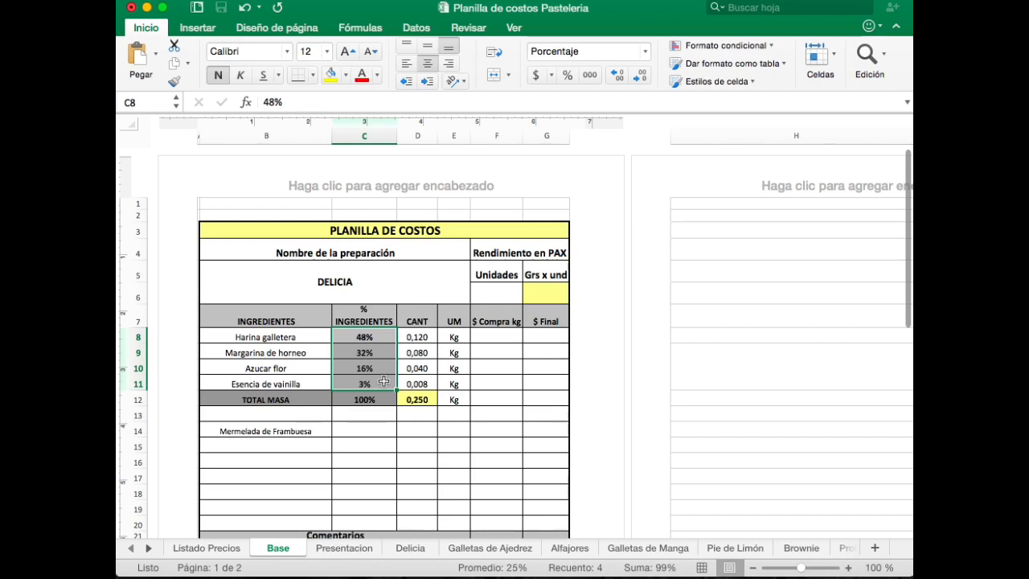
Set the TOTAL MASA quantity in D12 to 1 kg
{"action": "left_click", "coordinate": [419, 398]}
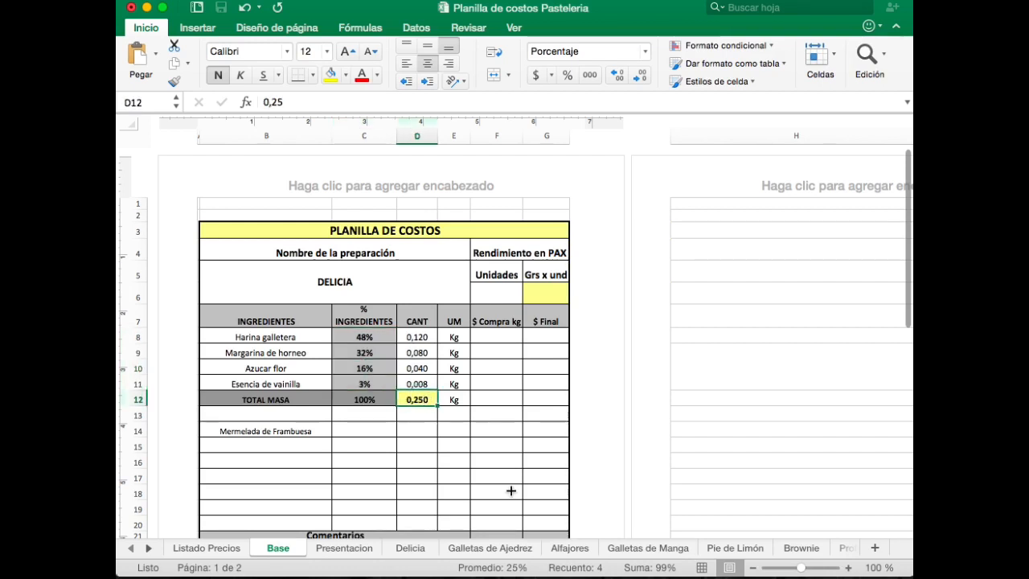
{"action": "type", "text": "1"}
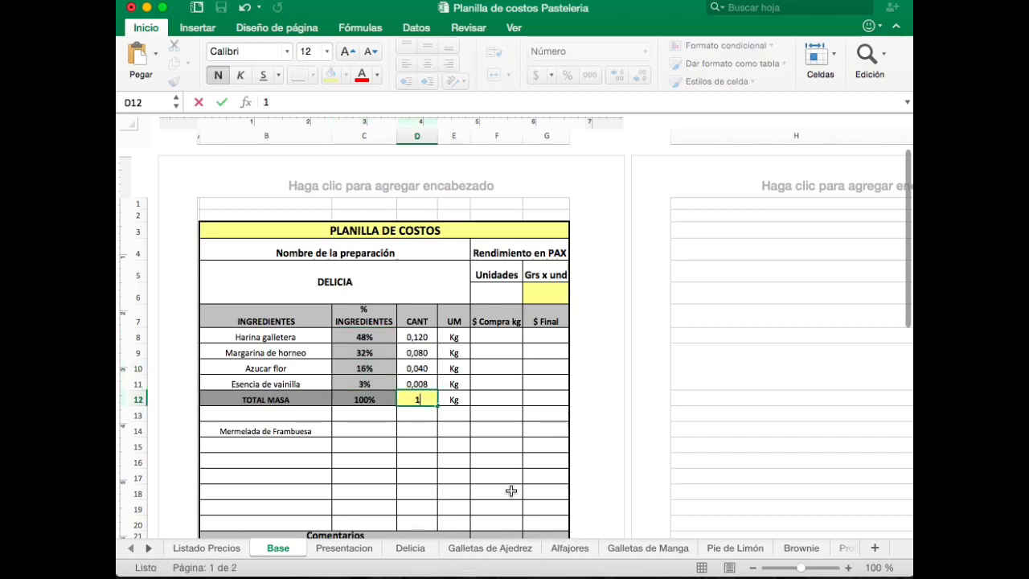
{"action": "key", "text": "Return"}
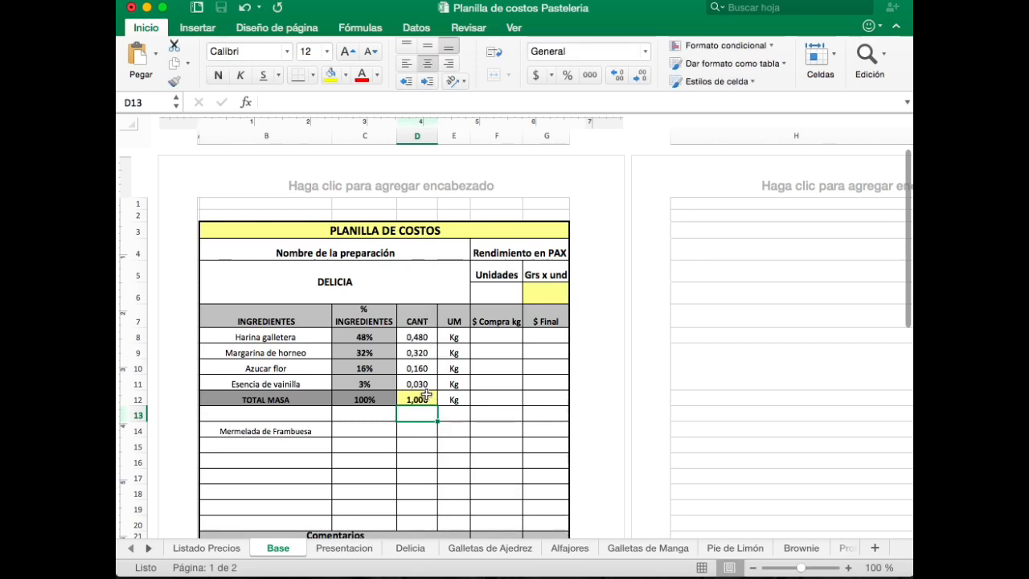
{"action": "left_click", "coordinate": [423, 397]}
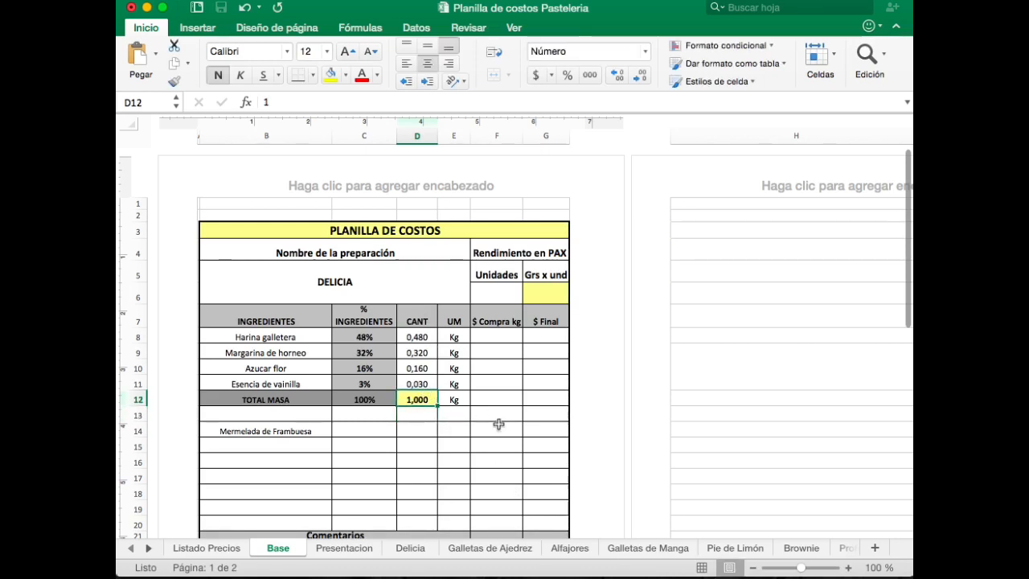
Set the TOTAL MASA quantity in D12 back to 0,250 kg
{"action": "type", "text": "0,"}
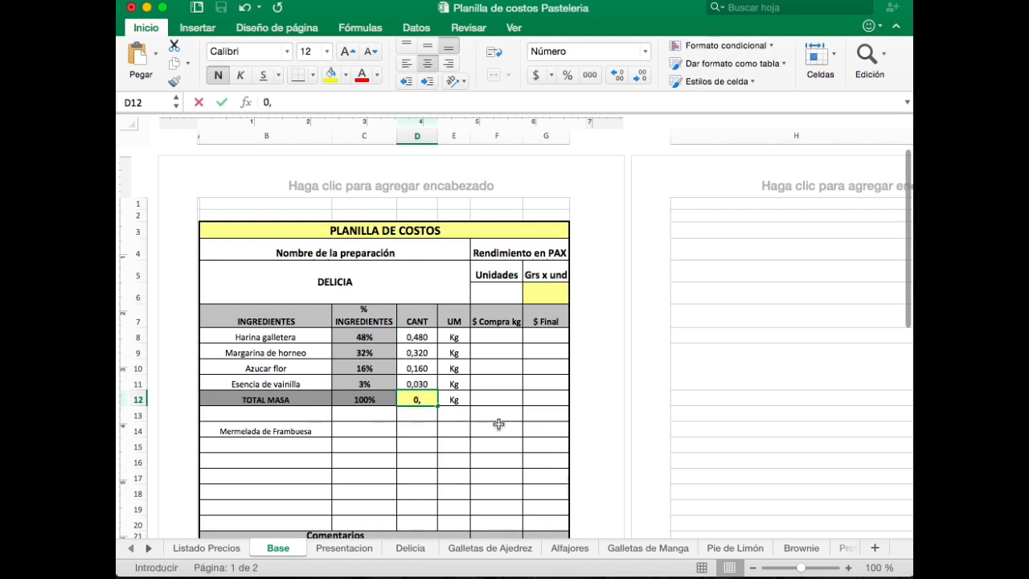
{"action": "type", "text": "250"}
{"action": "key", "text": "Return"}
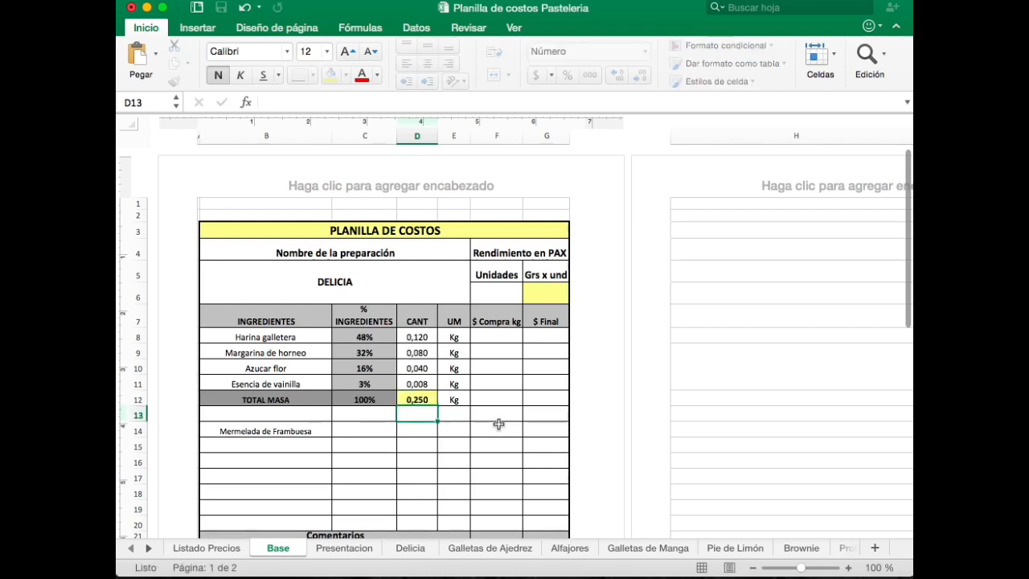
{"action": "left_click_drag", "start_coordinate": [464, 338], "coordinate": [463, 401]}
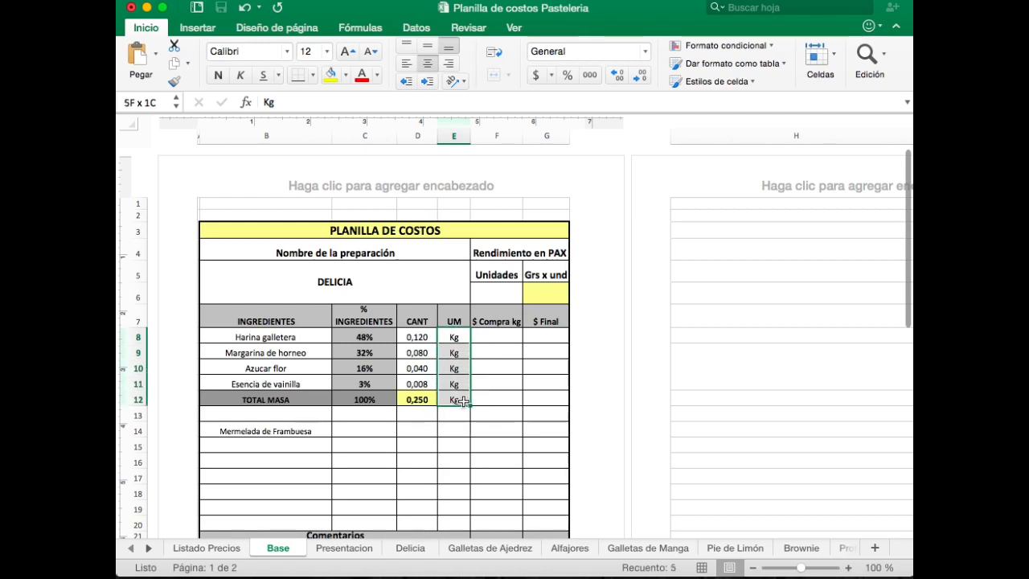
{"action": "left_click", "coordinate": [462, 429]}
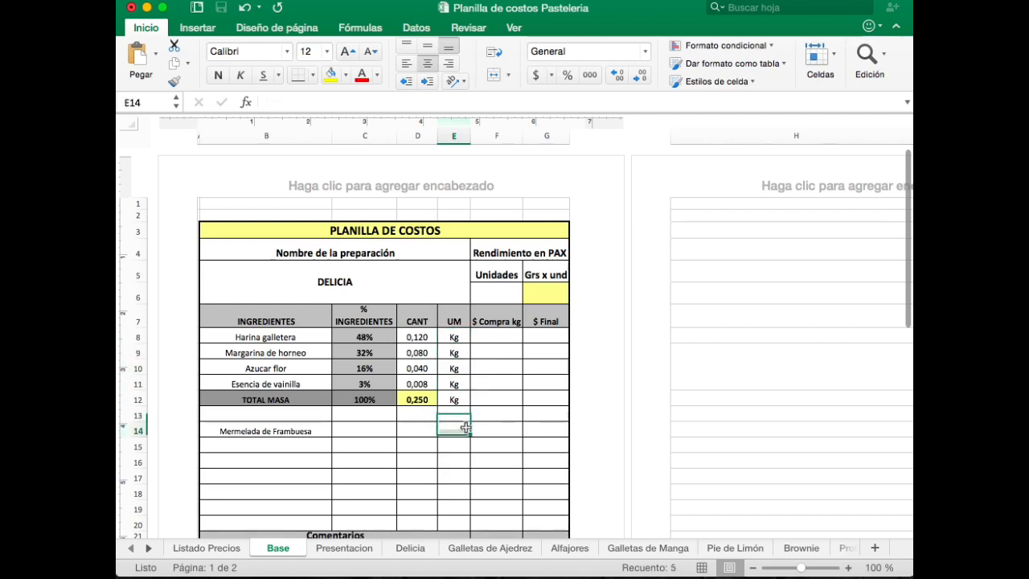
{"action": "left_click", "coordinate": [529, 436]}
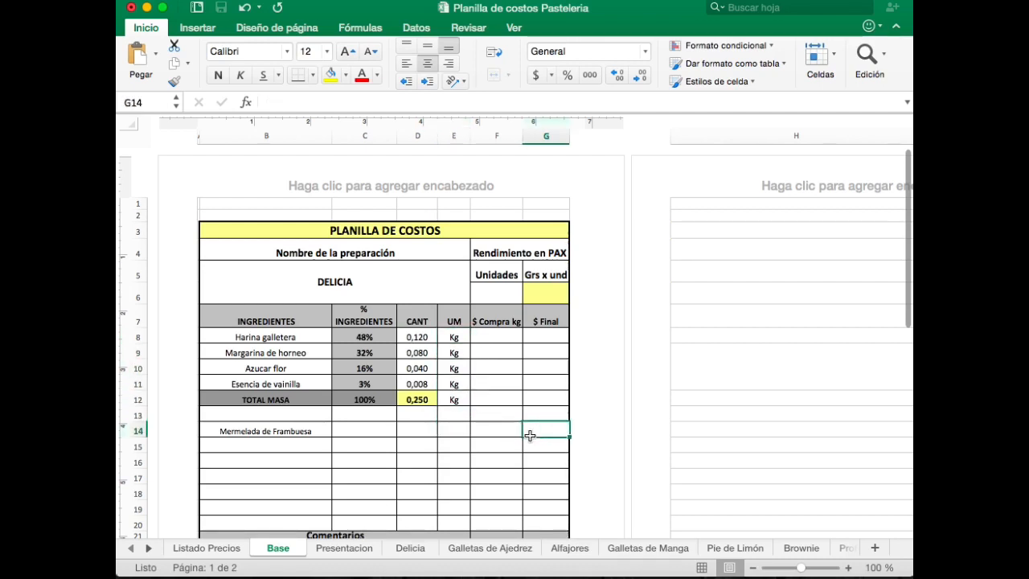
{"action": "left_click", "coordinate": [500, 339]}
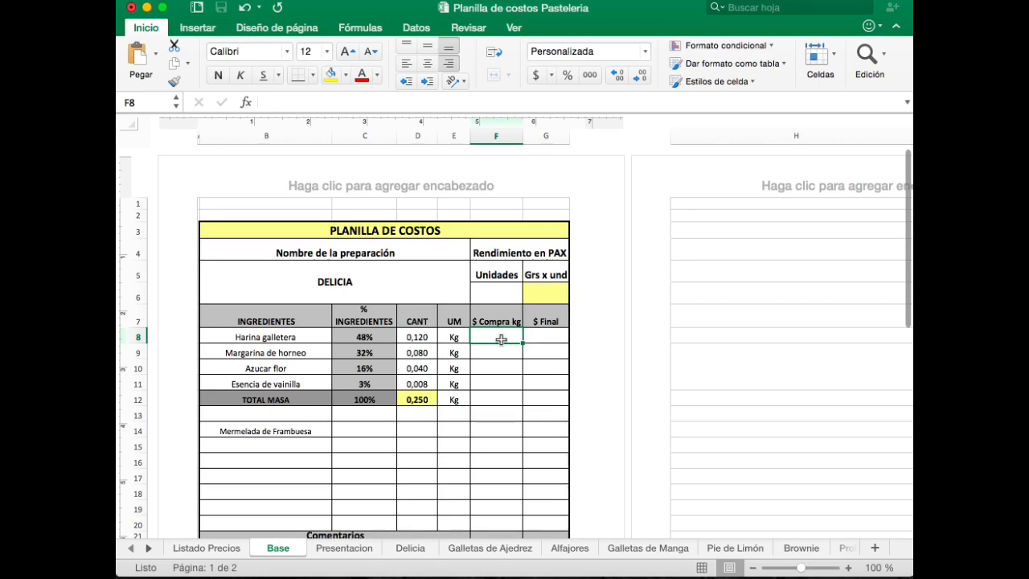
Examine the Harina Galletera row on the Listado Precios sheet and its price-per-kilo formula in F23
{"action": "left_click", "coordinate": [206, 548]}
{"action": "scroll", "coordinate": [265, 487], "scroll_direction": "down", "scroll_amount": 3}
{"action": "scroll", "coordinate": [264, 485], "scroll_direction": "up", "scroll_amount": 12}
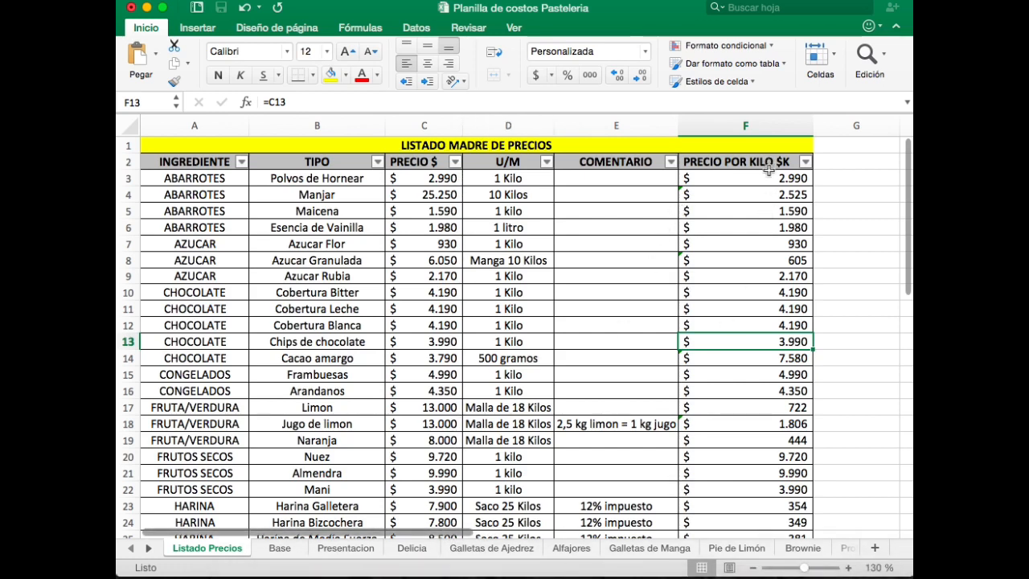
{"action": "left_click", "coordinate": [128, 505]}
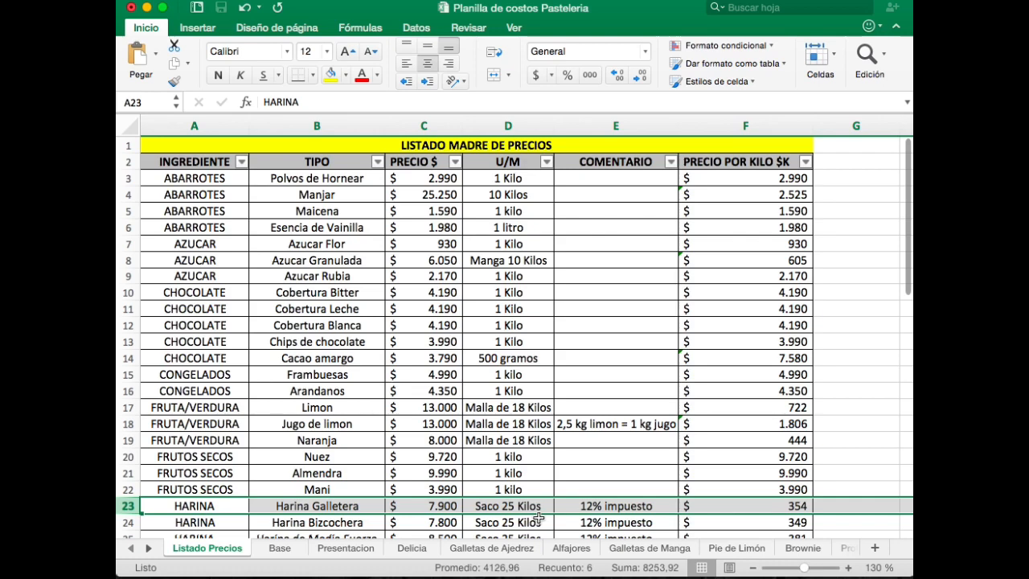
{"action": "double_click", "coordinate": [768, 505]}
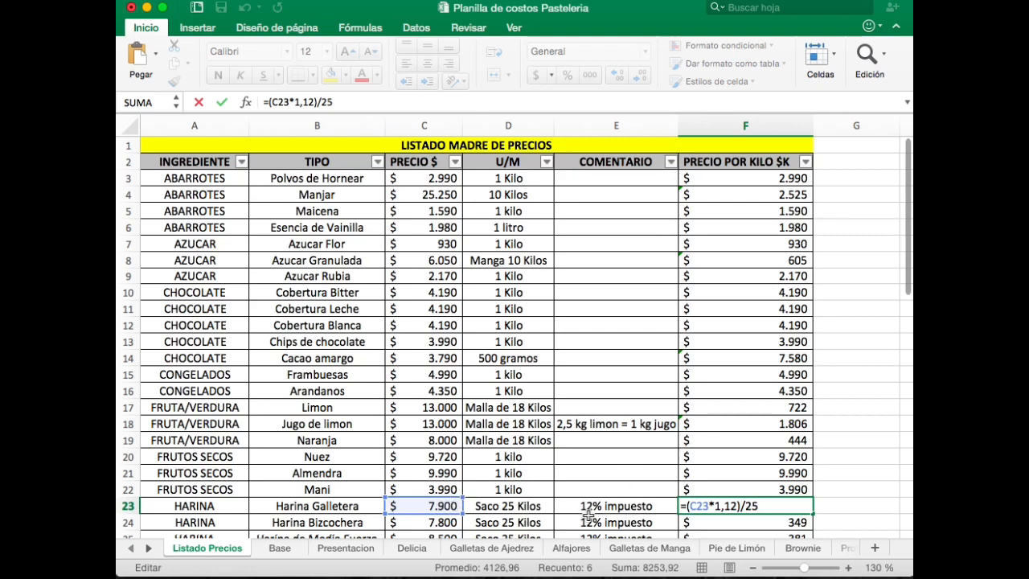
{"action": "key", "text": "Return"}
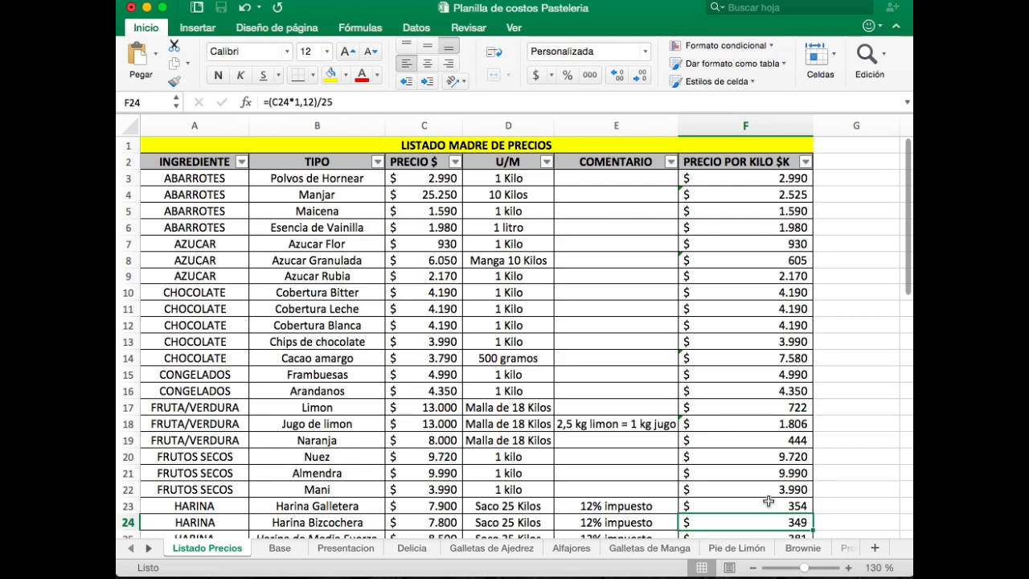
Set Harina Galletera's purchase price in C23 of Listado Precios to 8000
{"action": "left_click", "coordinate": [434, 506]}
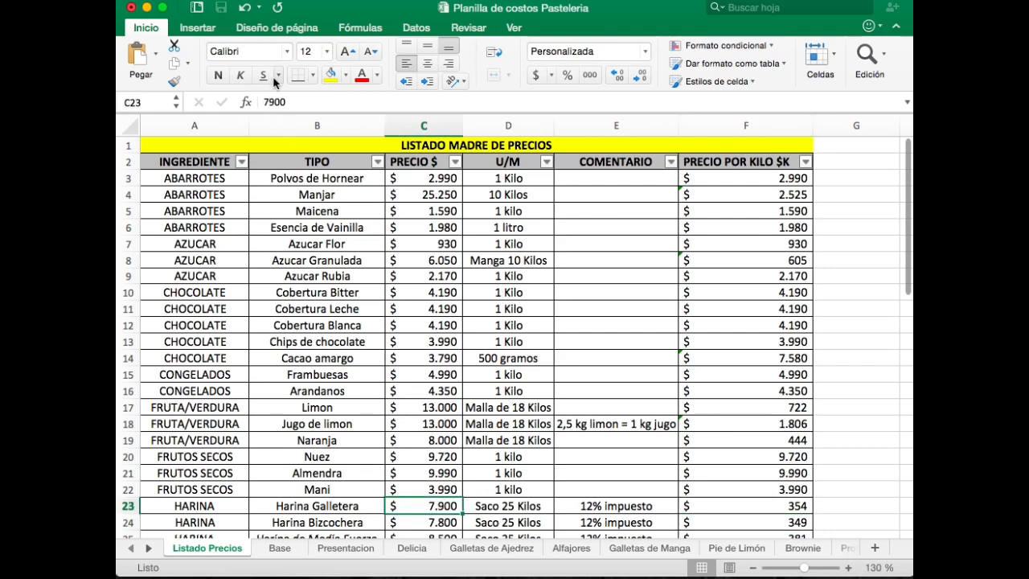
{"action": "left_click_drag", "start_coordinate": [291, 98], "coordinate": [239, 100]}
{"action": "type", "text": "8000"}
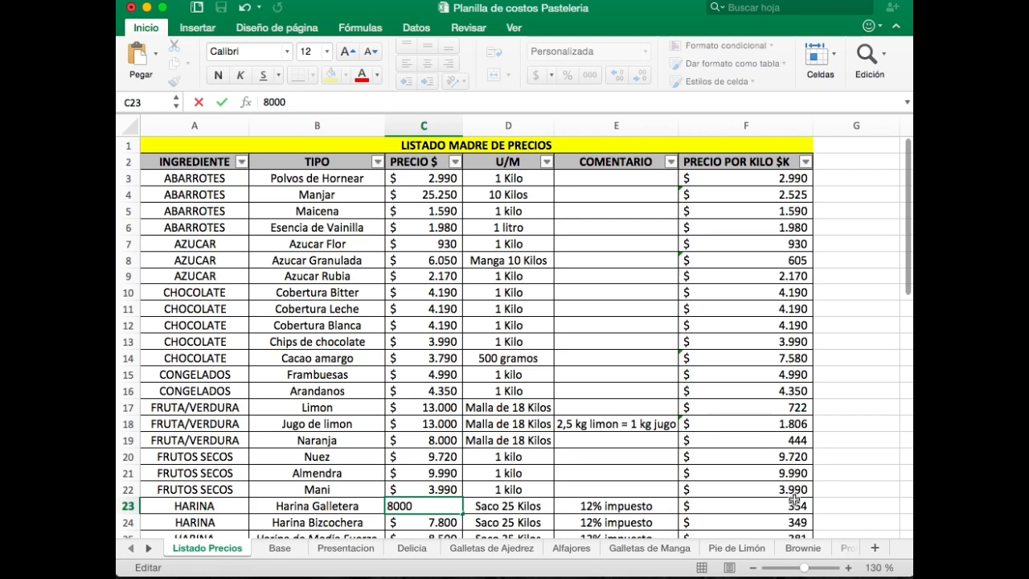
{"action": "key", "text": "Return"}
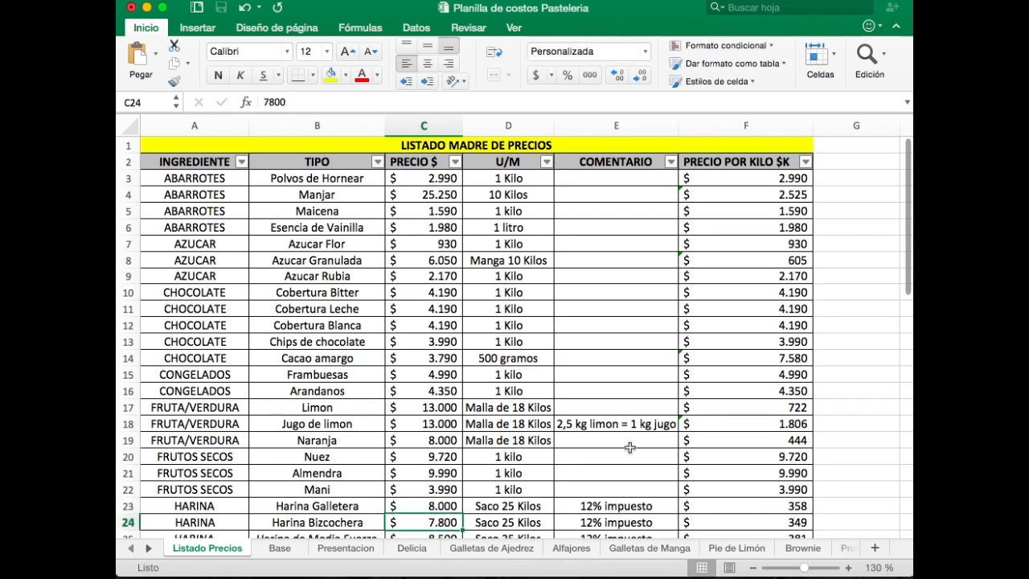
Undo the change to Harina Galletera's purchase price in C23
{"action": "left_click", "coordinate": [322, 101]}
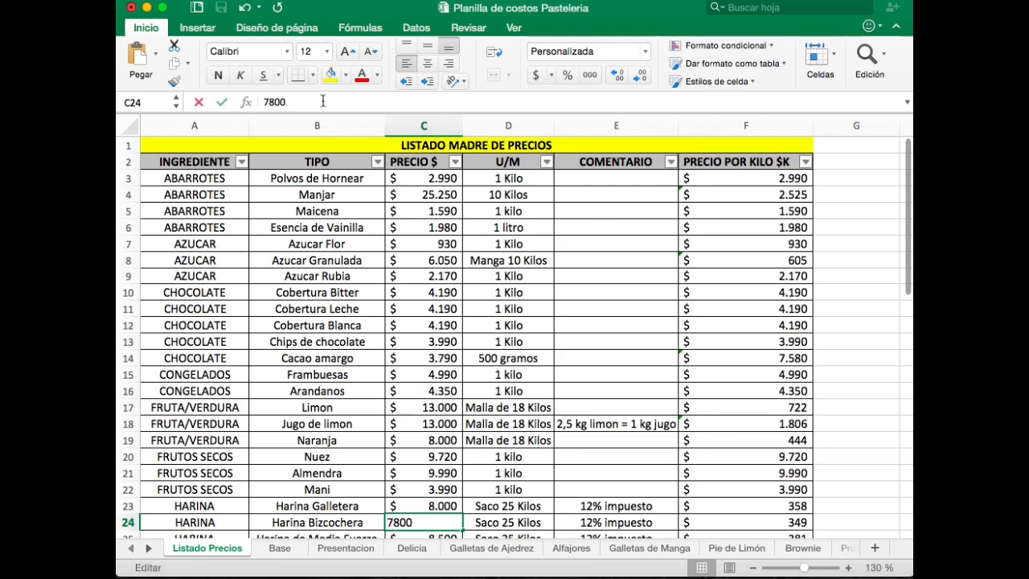
{"action": "left_click", "coordinate": [628, 500]}
{"action": "left_click", "coordinate": [645, 428]}
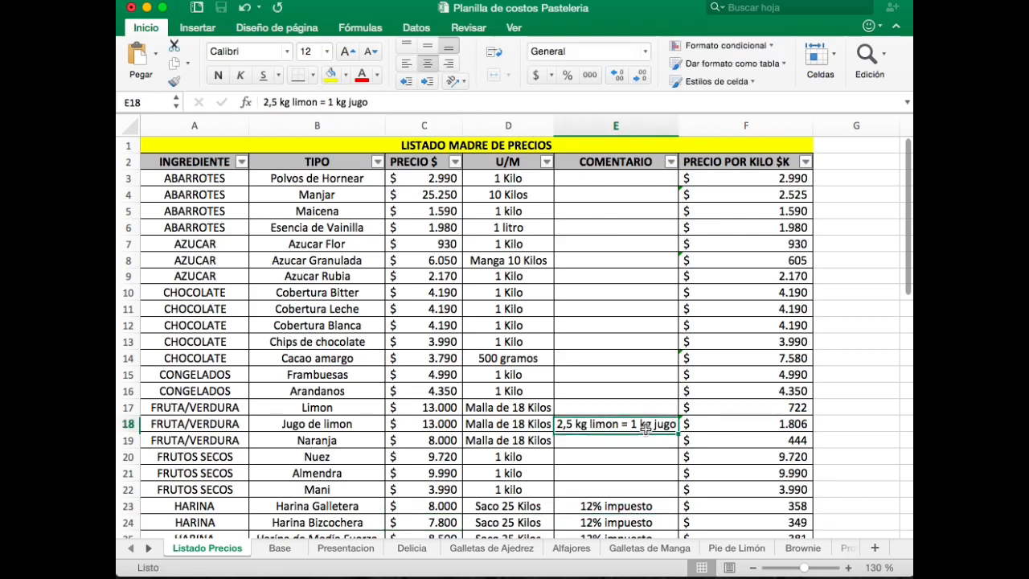
{"action": "key", "text": "super+z"}
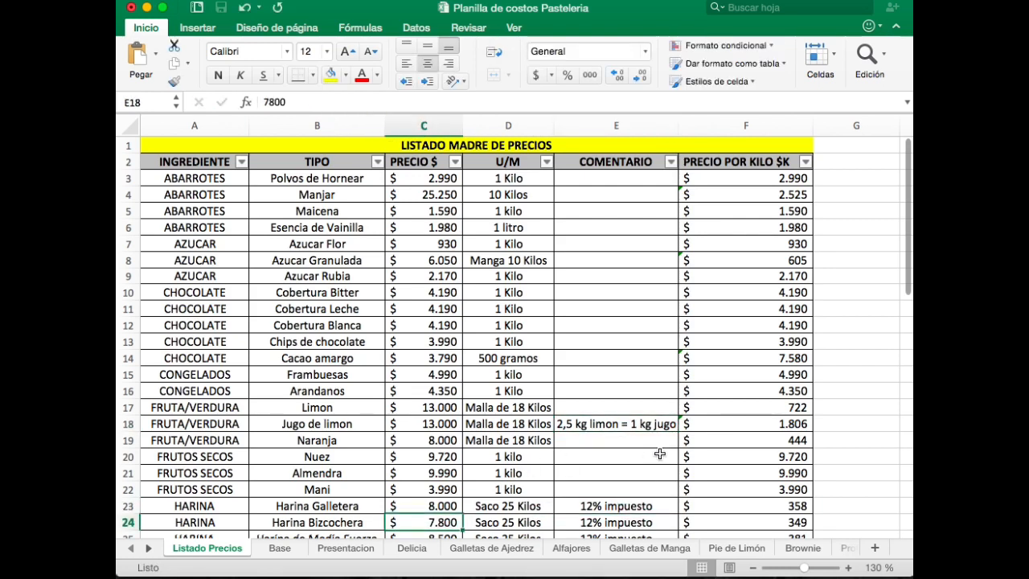
{"action": "key", "text": "super+z"}
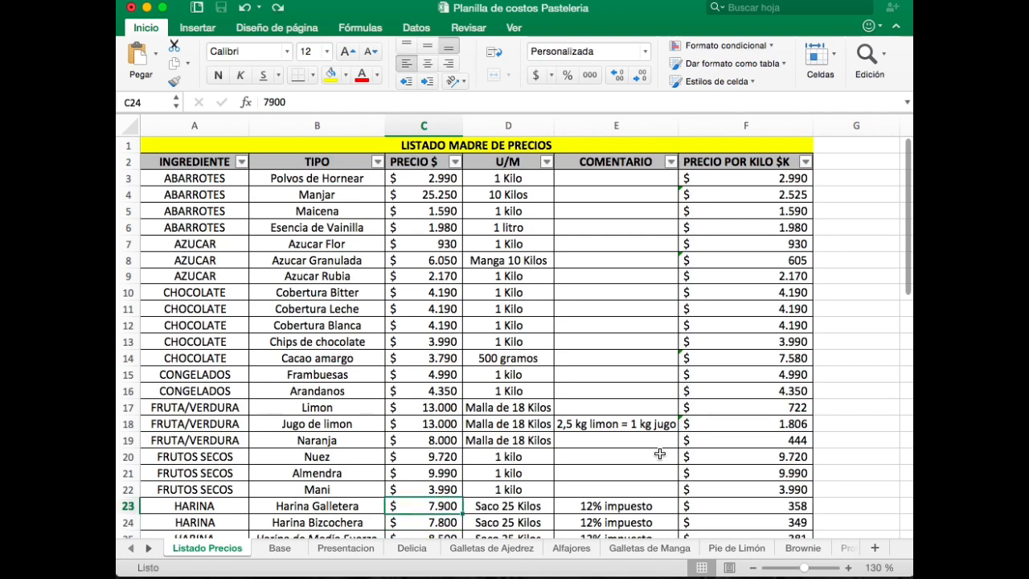
Start a BUSCARV formula in the $ Compra kg cell F8 of the Base sheet, with B8 as the lookup value
{"action": "left_click", "coordinate": [280, 550]}
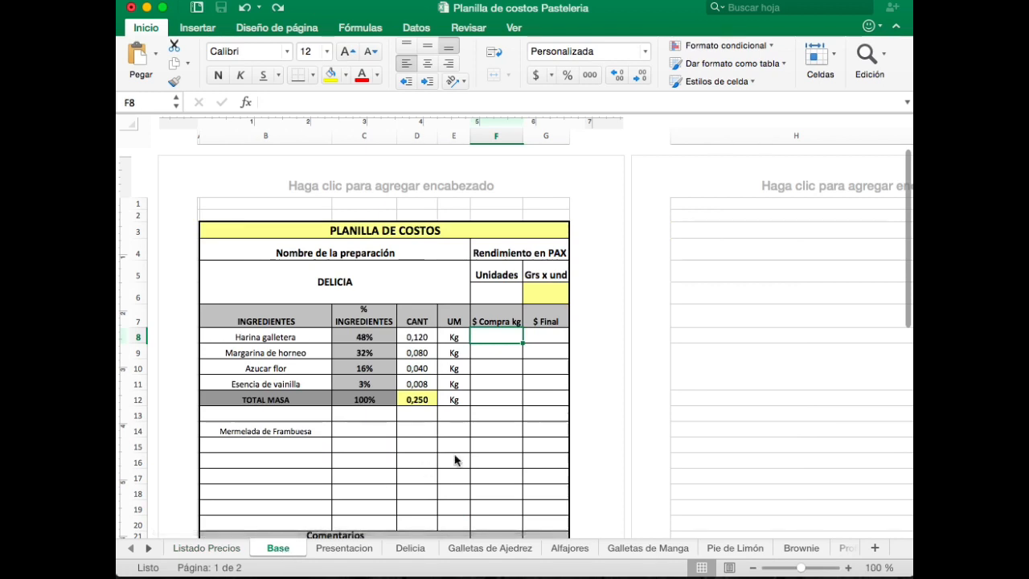
{"action": "left_click", "coordinate": [479, 456]}
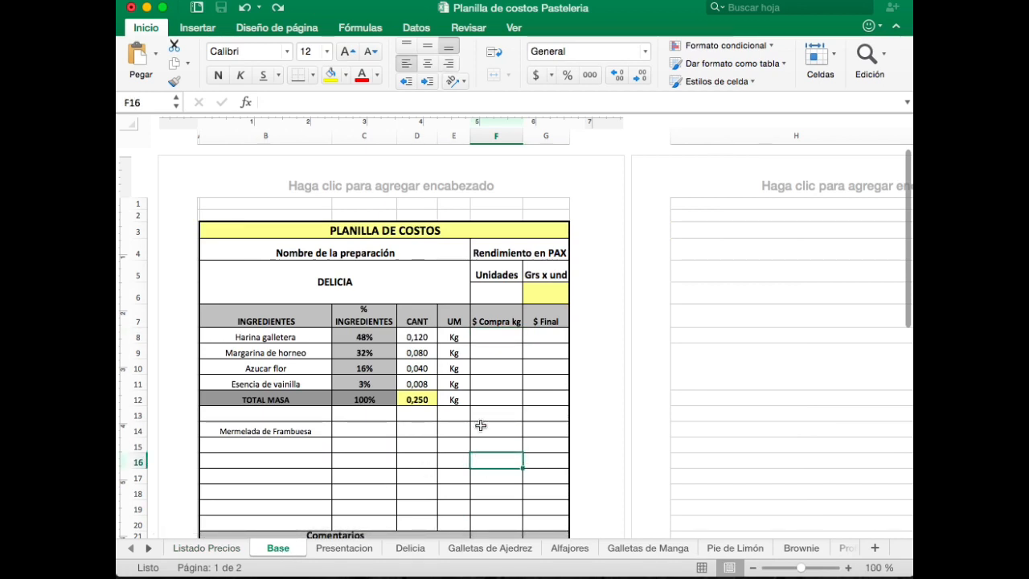
{"action": "left_click", "coordinate": [515, 336]}
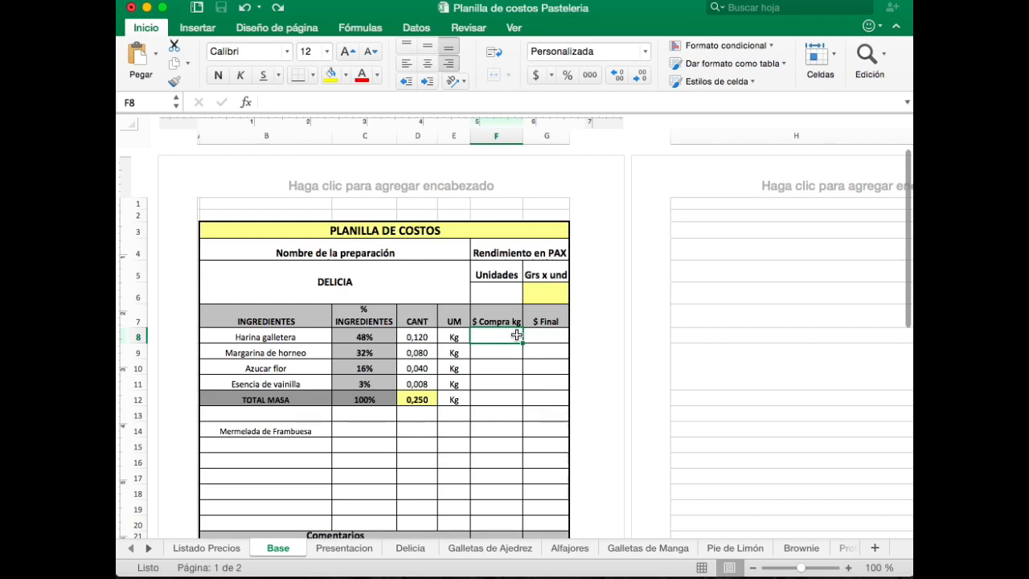
{"action": "type", "text": "="}
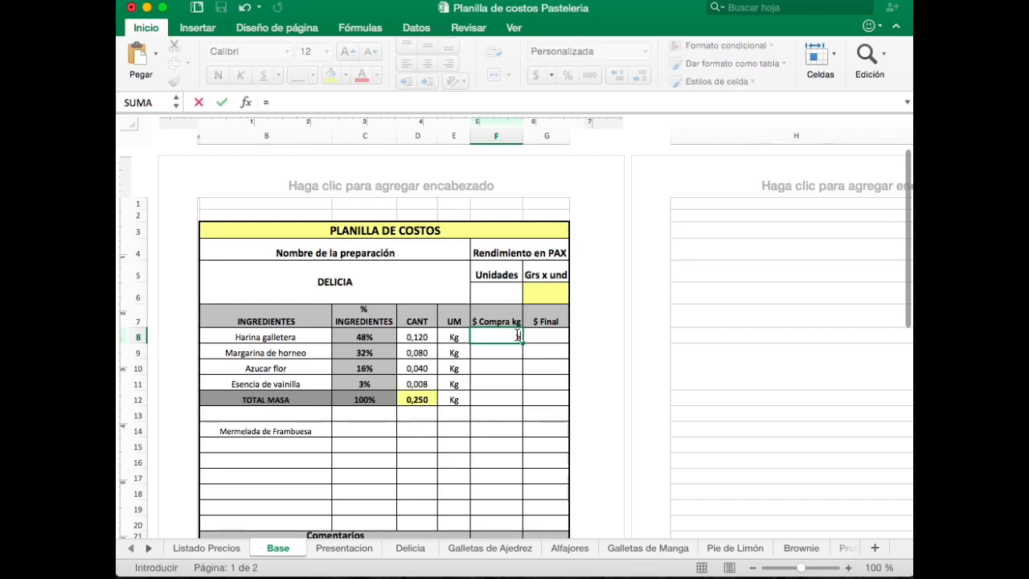
{"action": "type", "text": "bu"}
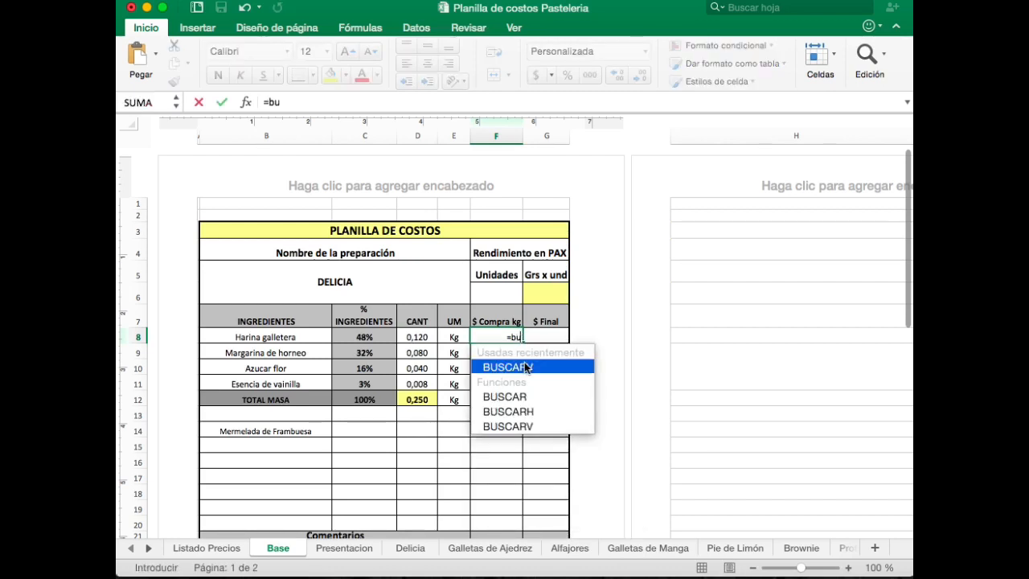
{"action": "double_click", "coordinate": [524, 367]}
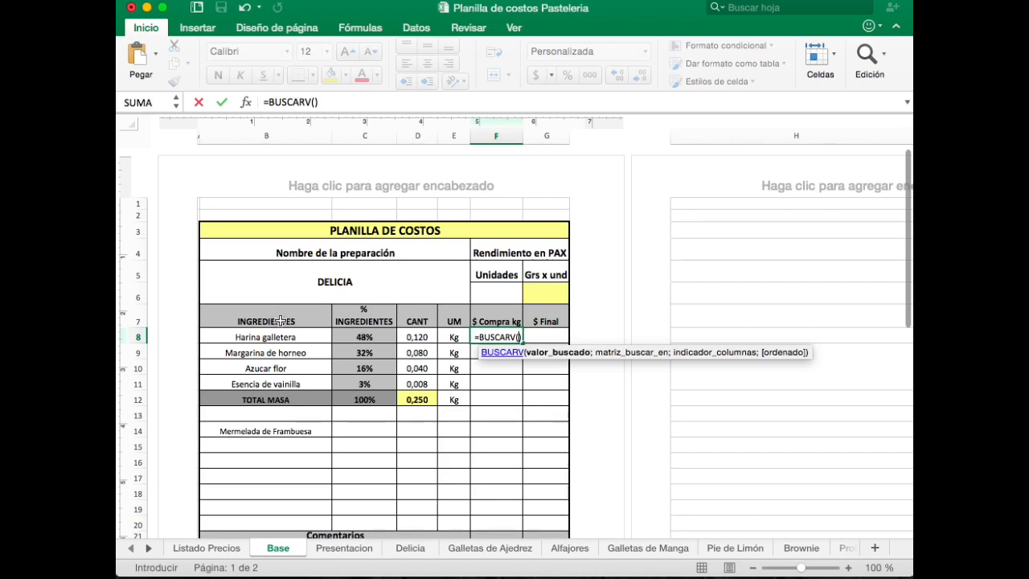
{"action": "left_click", "coordinate": [296, 335]}
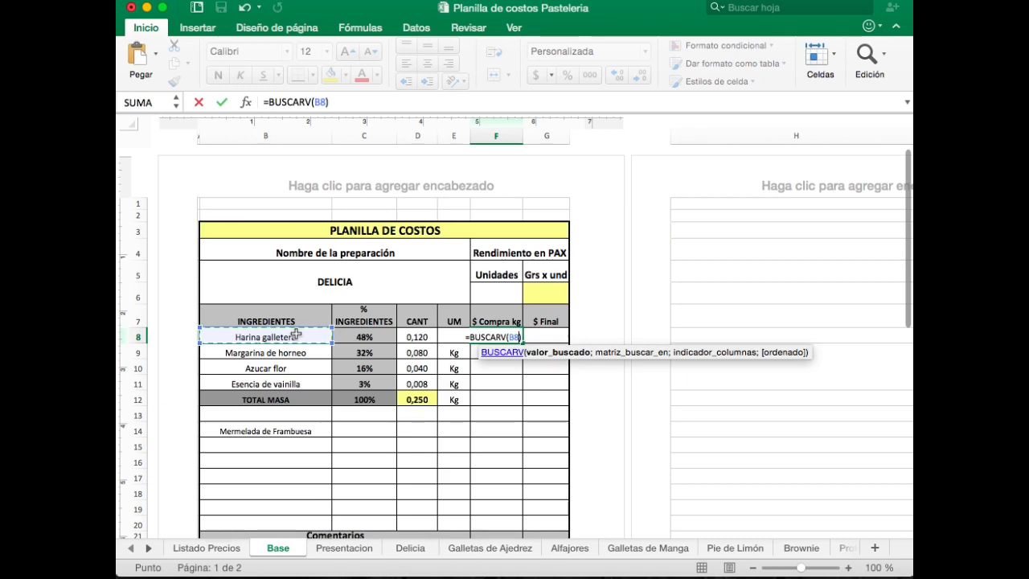
{"action": "type", "text": ";"}
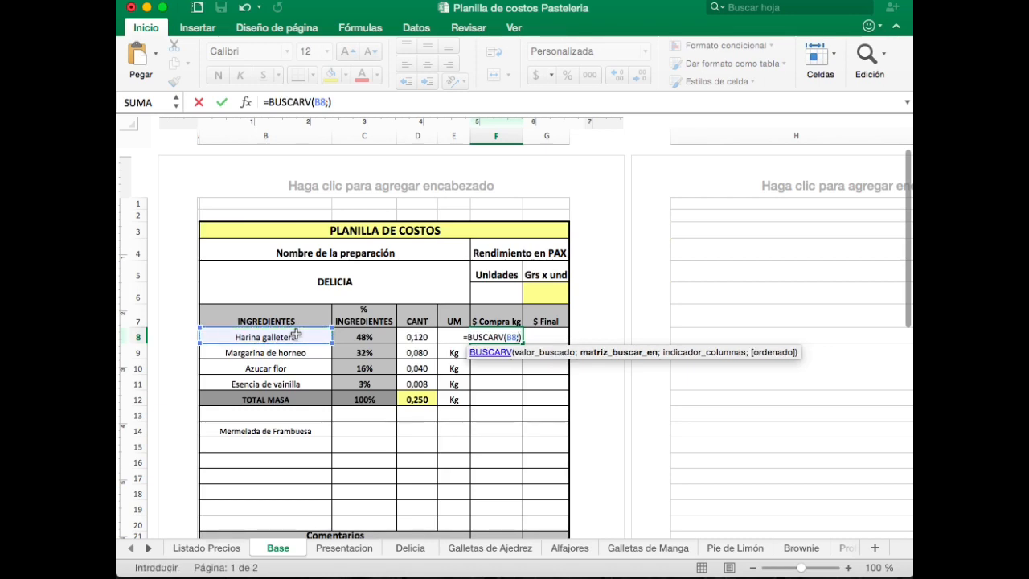
Use the range B3:F58 of the Listado Precios sheet as the BUSCARV lookup matrix
{"action": "left_click", "coordinate": [207, 547]}
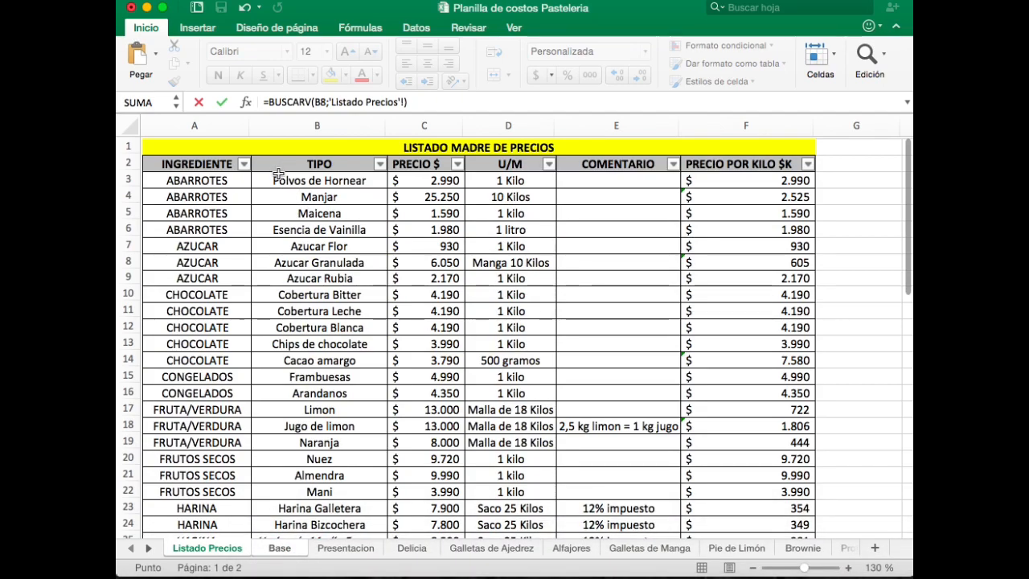
{"action": "left_click_drag", "start_coordinate": [276, 178], "coordinate": [755, 325]}
{"action": "scroll", "coordinate": [755, 324], "scroll_direction": "up", "scroll_amount": 15}
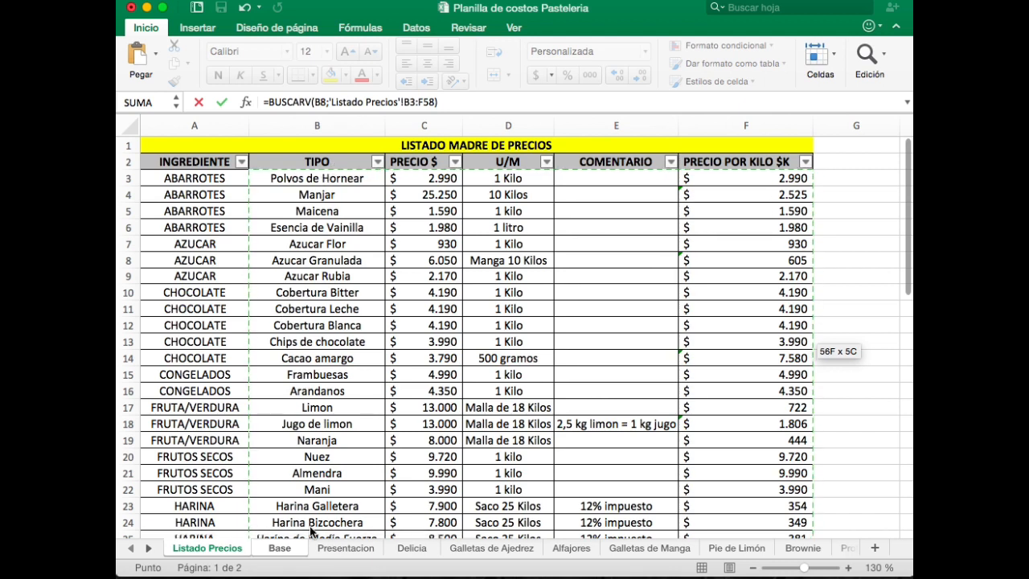
Make the lookup matrix absolute as $B$3:$F$58 and add the separator for the column index argument
{"action": "left_click", "coordinate": [405, 102]}
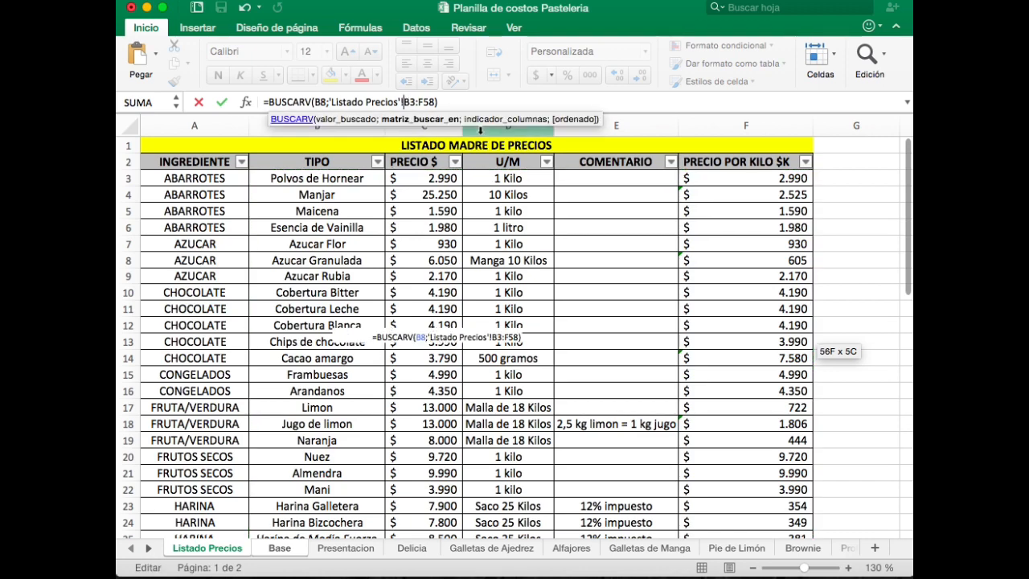
{"action": "key", "text": "F4"}
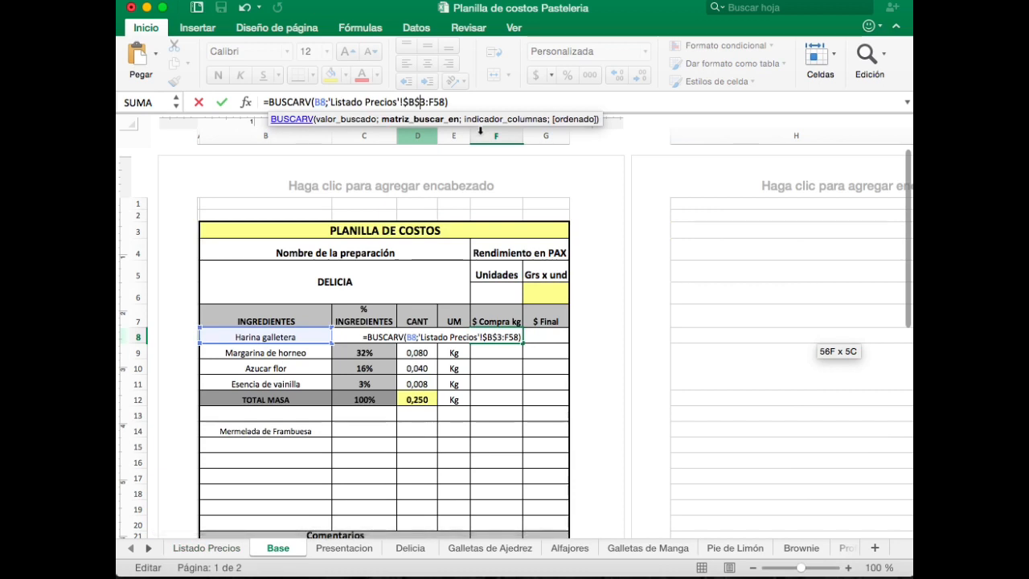
{"action": "key", "text": "F4"}
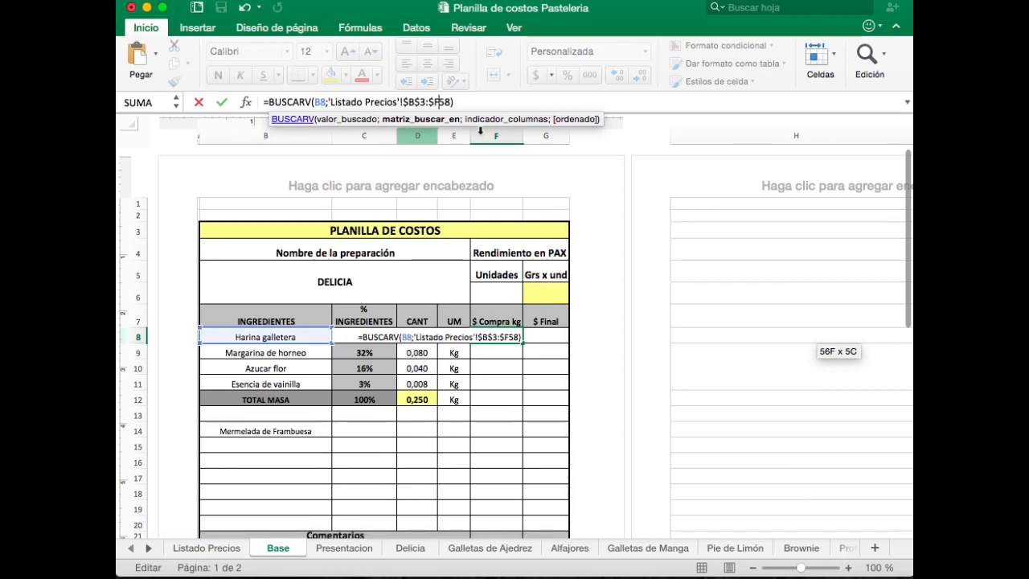
{"action": "type", "text": "$"}
{"action": "key", "text": "Right"}
{"action": "key", "text": "Right"}
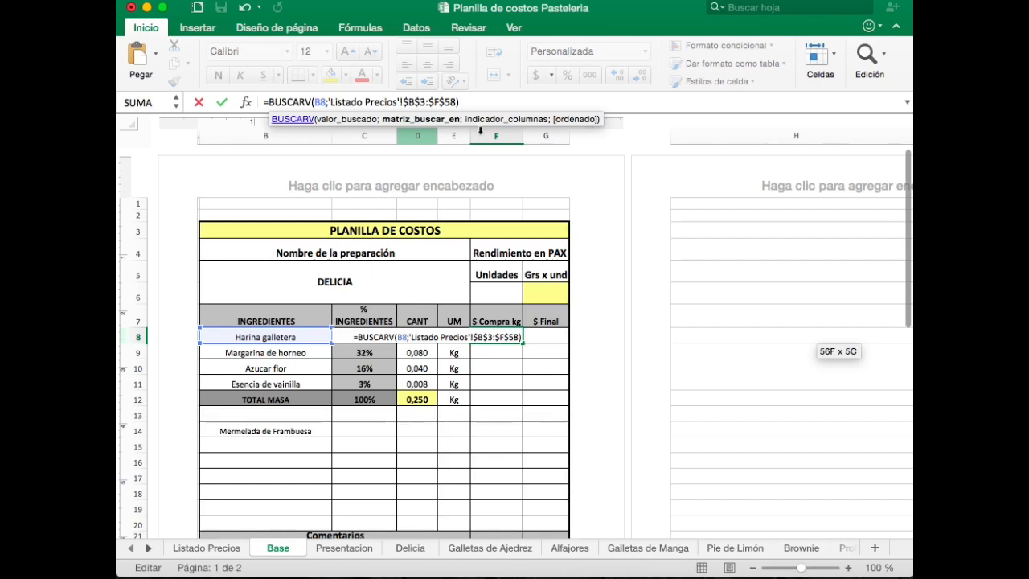
{"action": "type", "text": ";"}
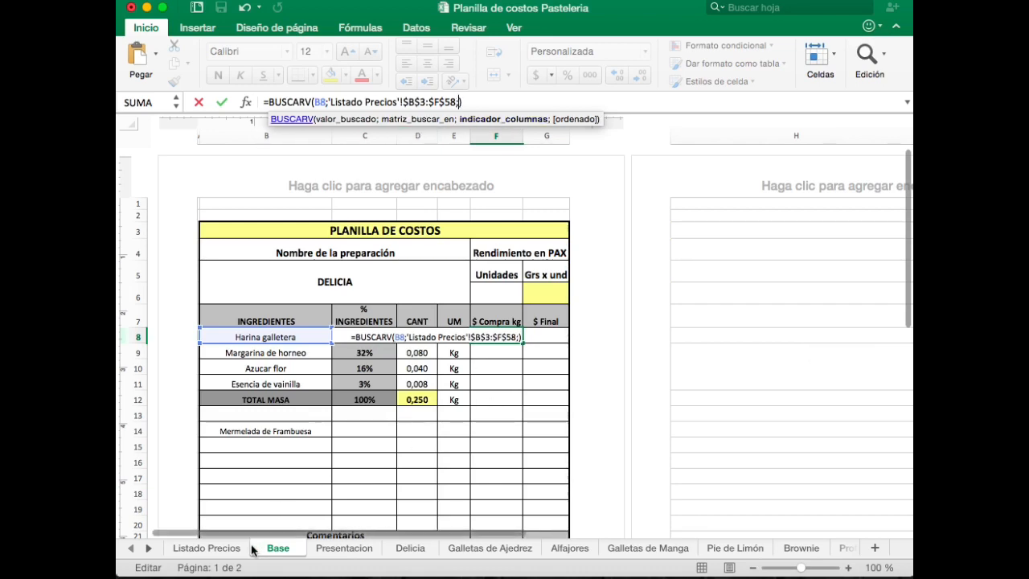
{"action": "left_click", "coordinate": [228, 552]}
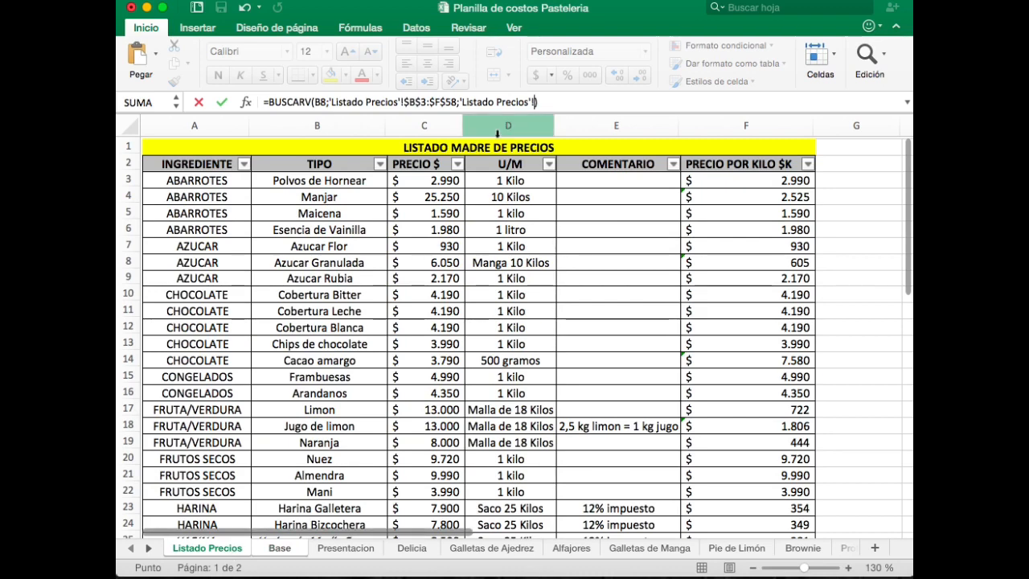
{"action": "key", "text": "BackSpace"}
{"action": "key", "text": "BackSpace"}
{"action": "key", "text": "BackSpace"}
{"action": "key", "text": "BackSpace"}
{"action": "key", "text": "BackSpace"}
{"action": "key", "text": "BackSpace"}
{"action": "key", "text": "BackSpace"}
{"action": "key", "text": "BackSpace"}
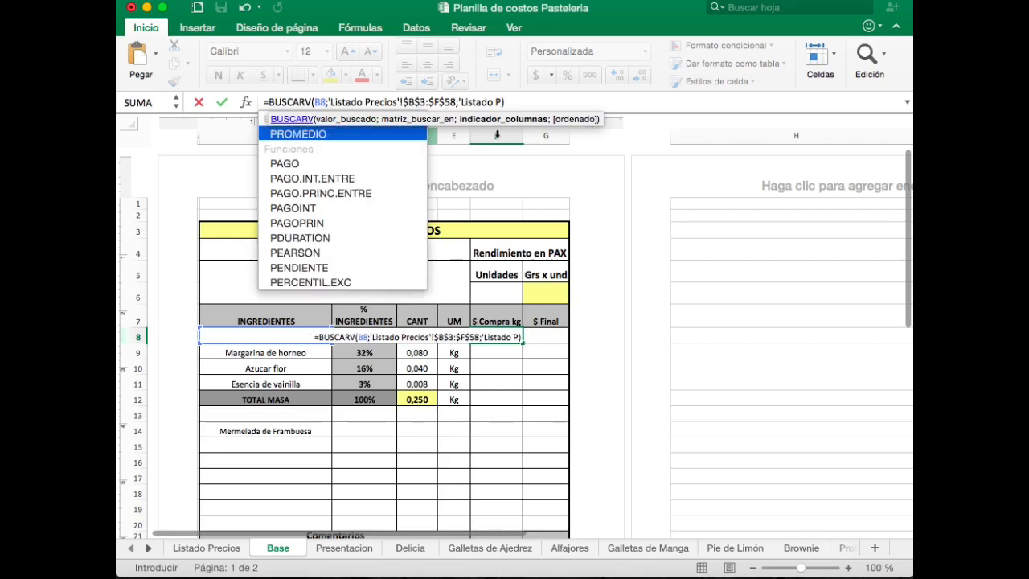
{"action": "key", "text": "BackSpace"}
{"action": "key", "text": "BackSpace"}
{"action": "key", "text": "BackSpace"}
{"action": "key", "text": "BackSpace"}
{"action": "key", "text": "BackSpace"}
{"action": "key", "text": "BackSpace"}
{"action": "key", "text": "BackSpace"}
{"action": "key", "text": "BackSpace"}
{"action": "key", "text": "BackSpace"}
{"action": "key", "text": "BackSpace"}
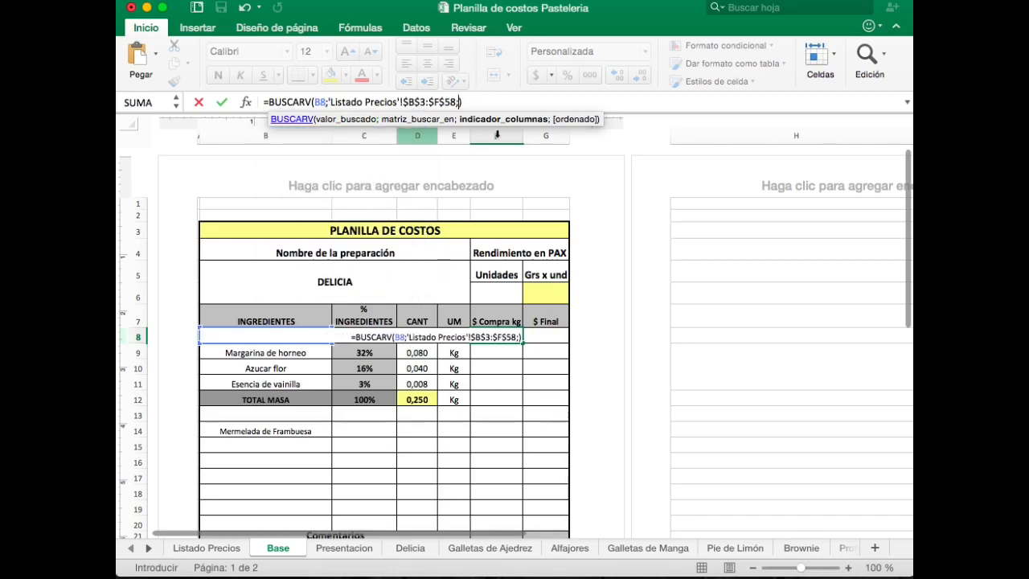
Check the column order in the Listado Precios sheet, and remove the stray sheet reference from the F8 formula's column index argument
{"action": "left_click", "coordinate": [209, 551]}
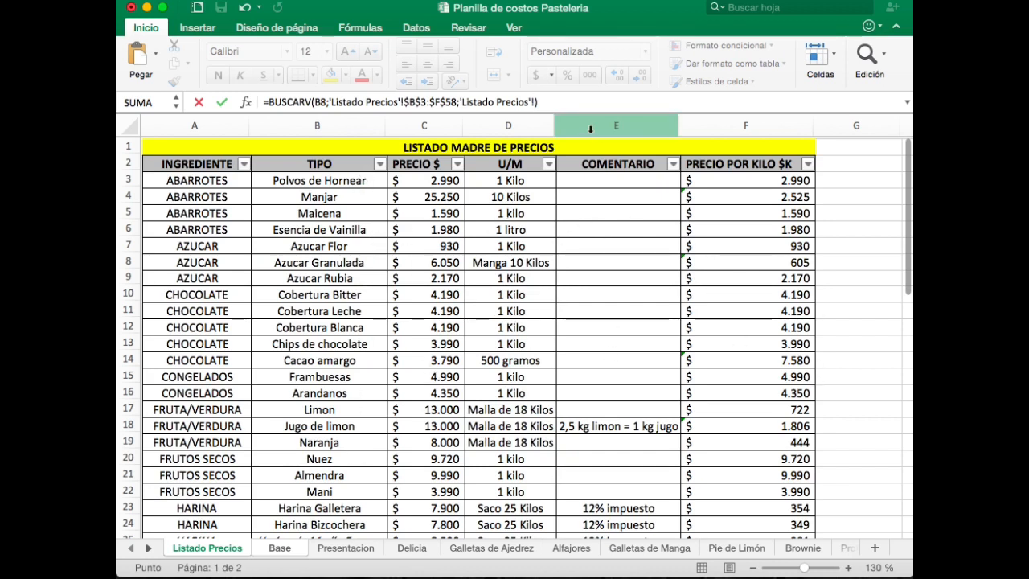
{"action": "key", "text": "BackSpace"}
{"action": "key", "text": "BackSpace"}
{"action": "key", "text": "BackSpace"}
{"action": "key", "text": "BackSpace"}
{"action": "key", "text": "BackSpace"}
{"action": "key", "text": "BackSpace"}
{"action": "key", "text": "BackSpace"}
{"action": "key", "text": "BackSpace"}
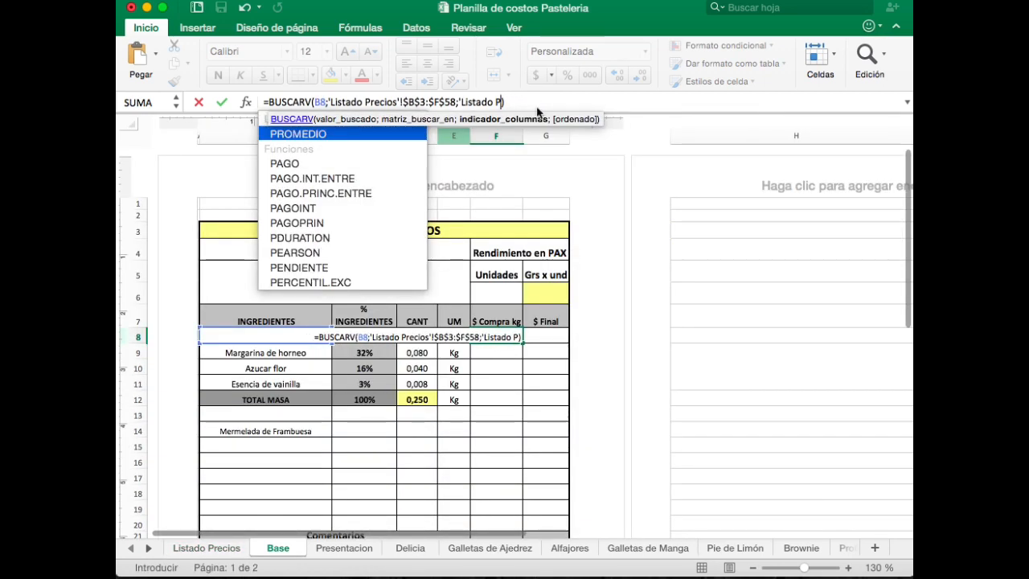
{"action": "key", "text": "BackSpace"}
{"action": "key", "text": "BackSpace"}
{"action": "key", "text": "BackSpace"}
{"action": "key", "text": "BackSpace"}
{"action": "key", "text": "BackSpace"}
{"action": "key", "text": "BackSpace"}
{"action": "key", "text": "BackSpace"}
{"action": "key", "text": "BackSpace"}
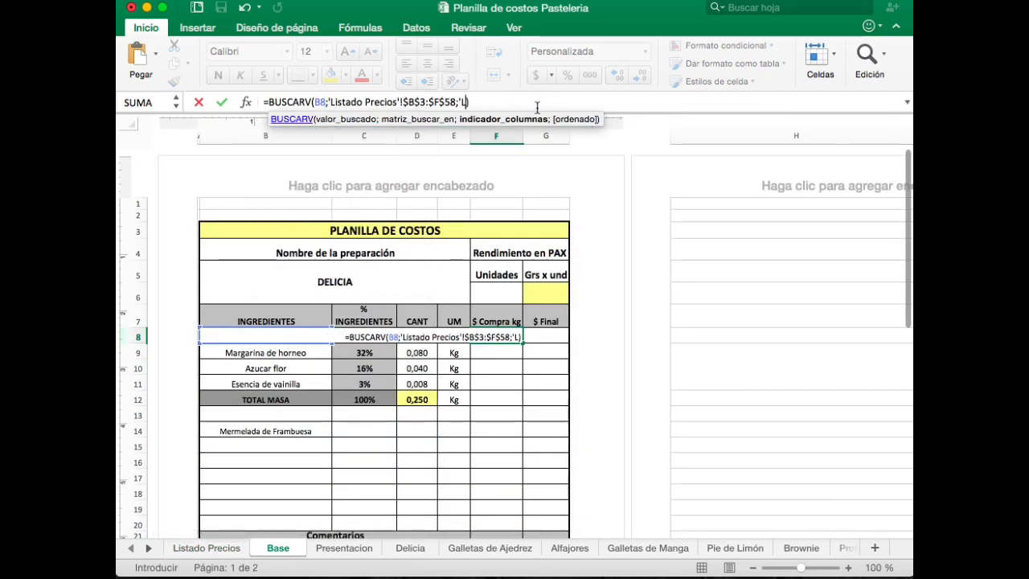
{"action": "key", "text": "BackSpace"}
{"action": "key", "text": "BackSpace"}
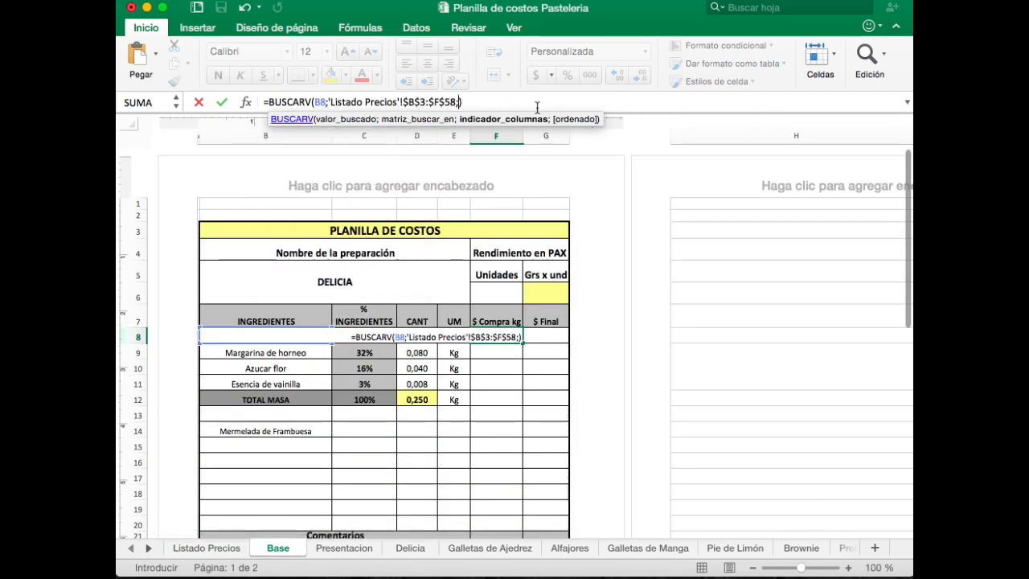
Complete the BUSCARV formula in F8 with column index 5 and FALSO for an exact match
{"action": "type", "text": "5"}
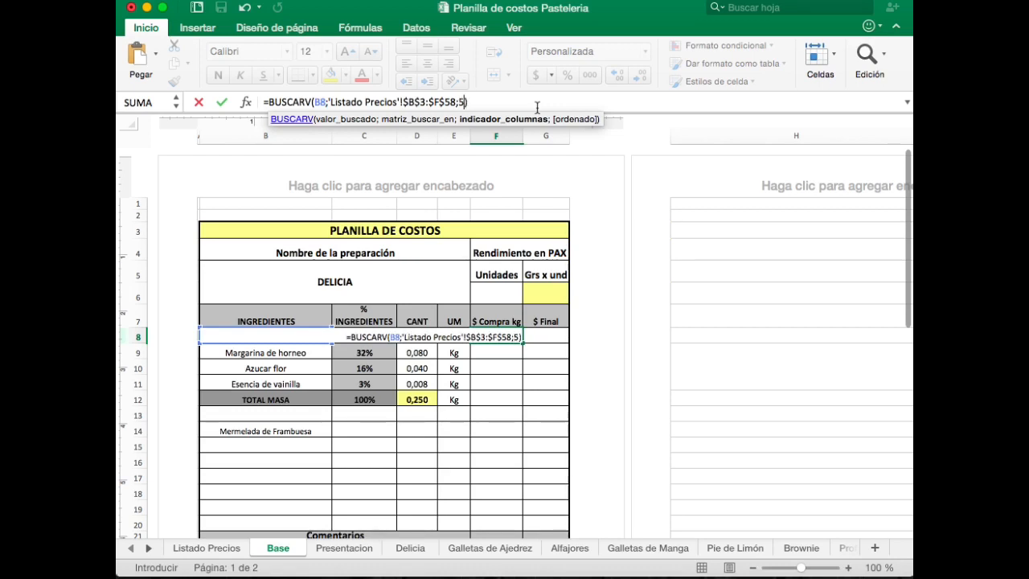
{"action": "type", "text": ";"}
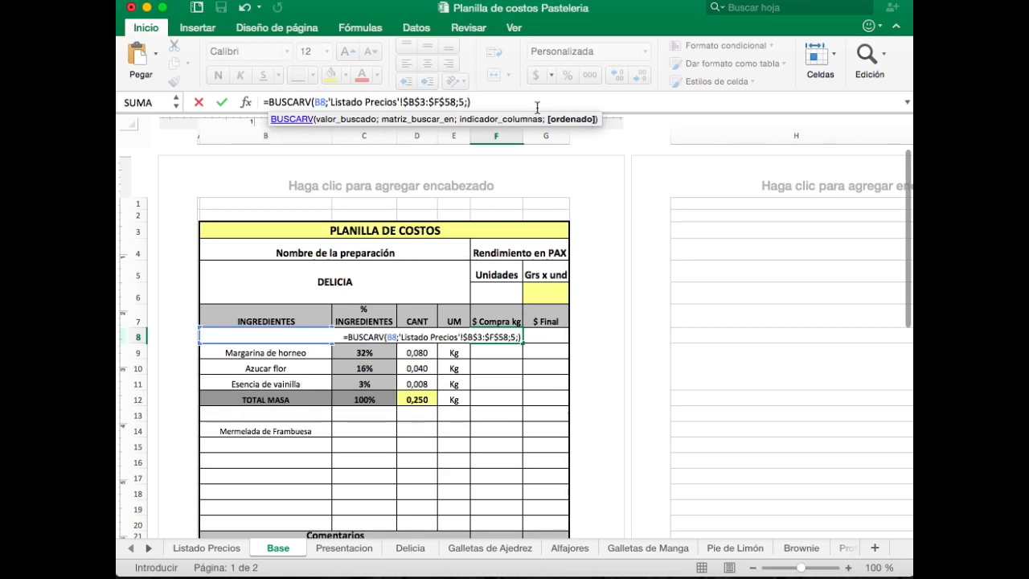
{"action": "type", "text": "fal"}
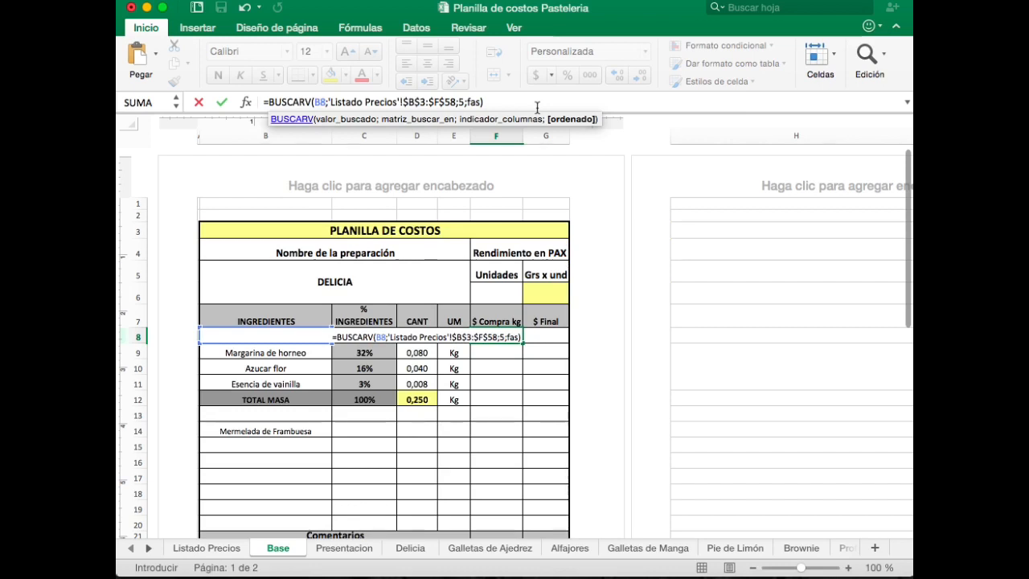
{"action": "double_click", "coordinate": [269, 134]}
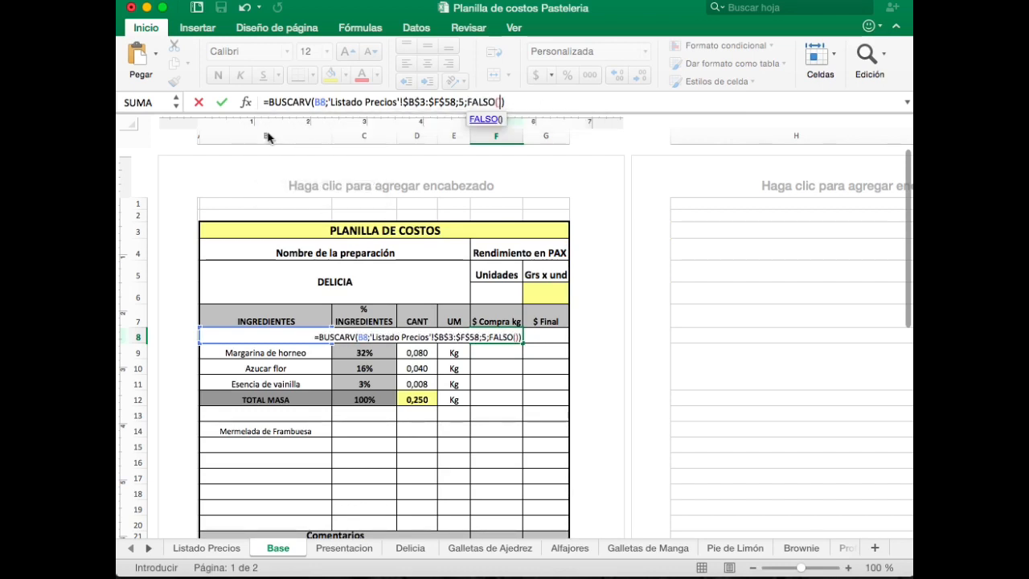
{"action": "key", "text": "Return"}
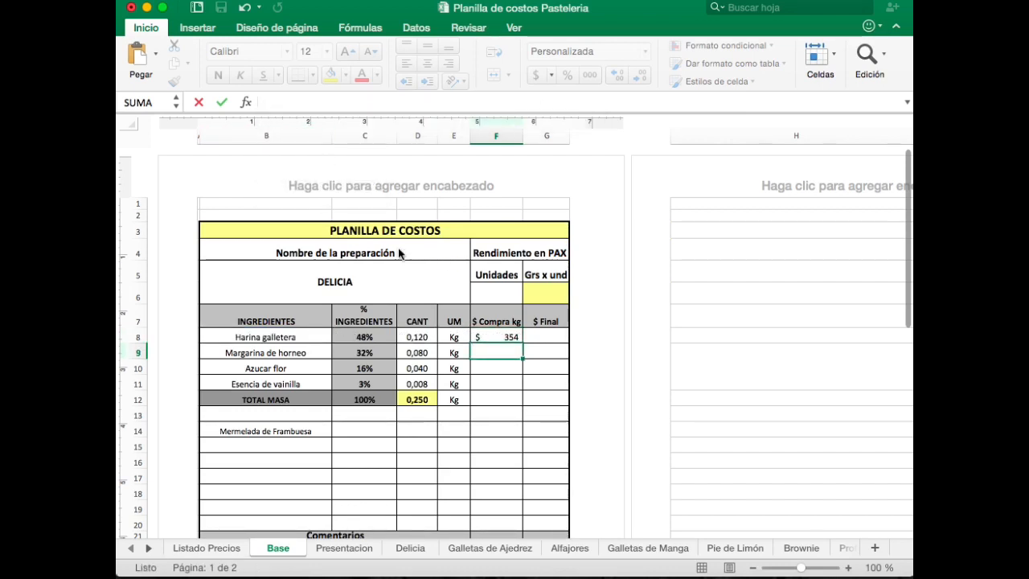
Check the Harina Galletera price in row 23 of Listado Precios, and fill the F8 formula down to F11 in Base
{"action": "left_click", "coordinate": [513, 341]}
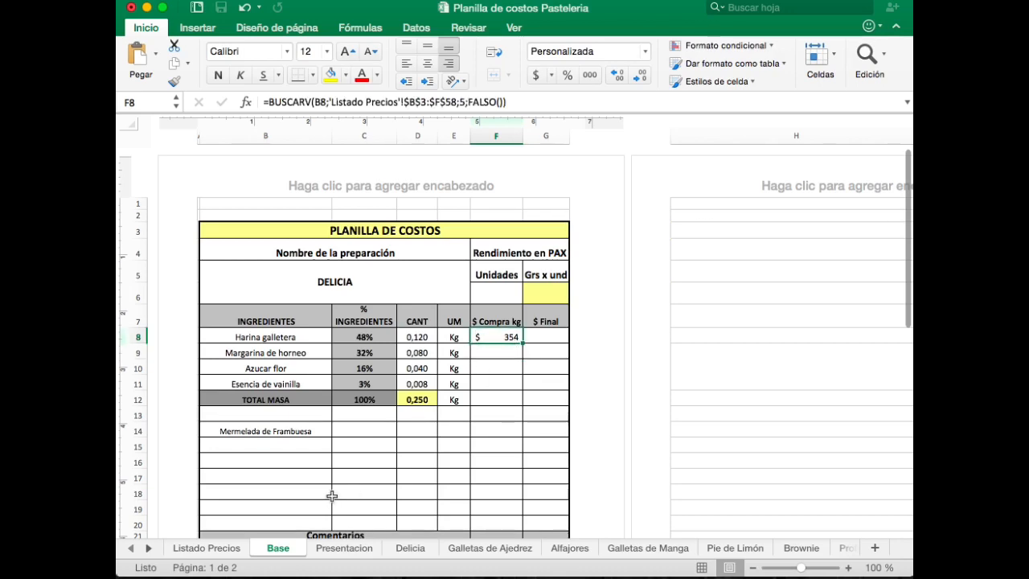
{"action": "left_click", "coordinate": [209, 549]}
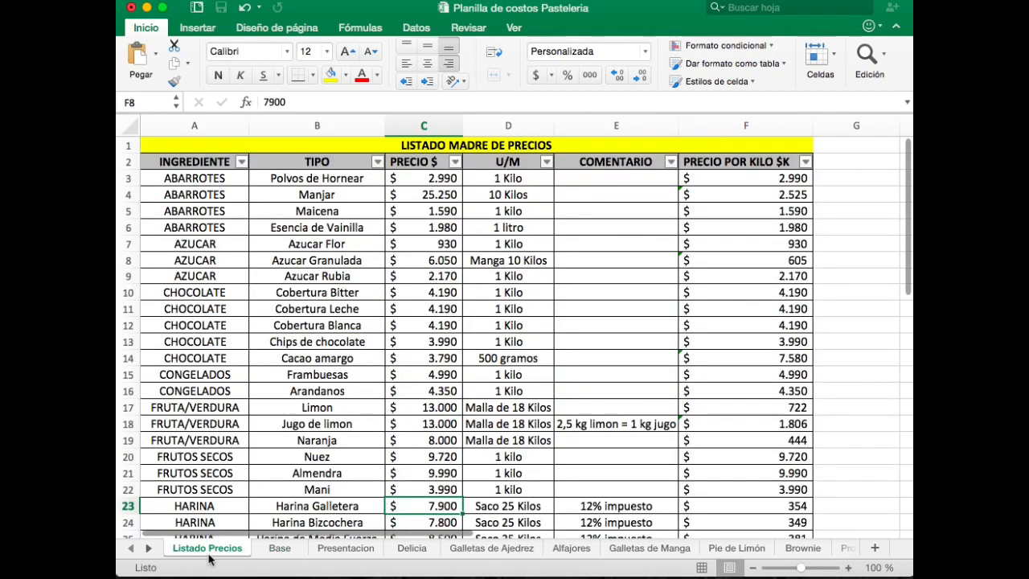
{"action": "left_click", "coordinate": [132, 512]}
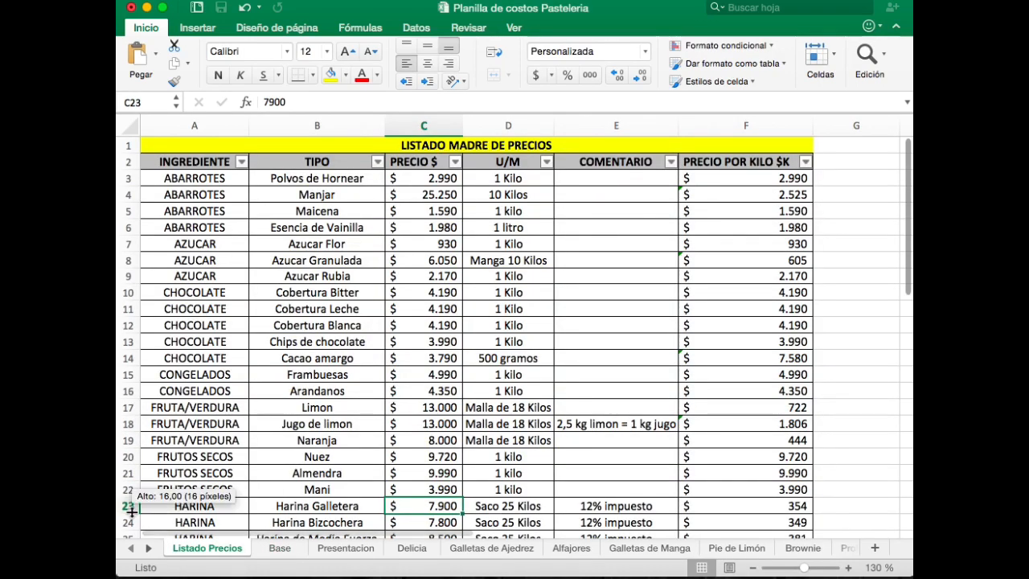
{"action": "left_click", "coordinate": [280, 549]}
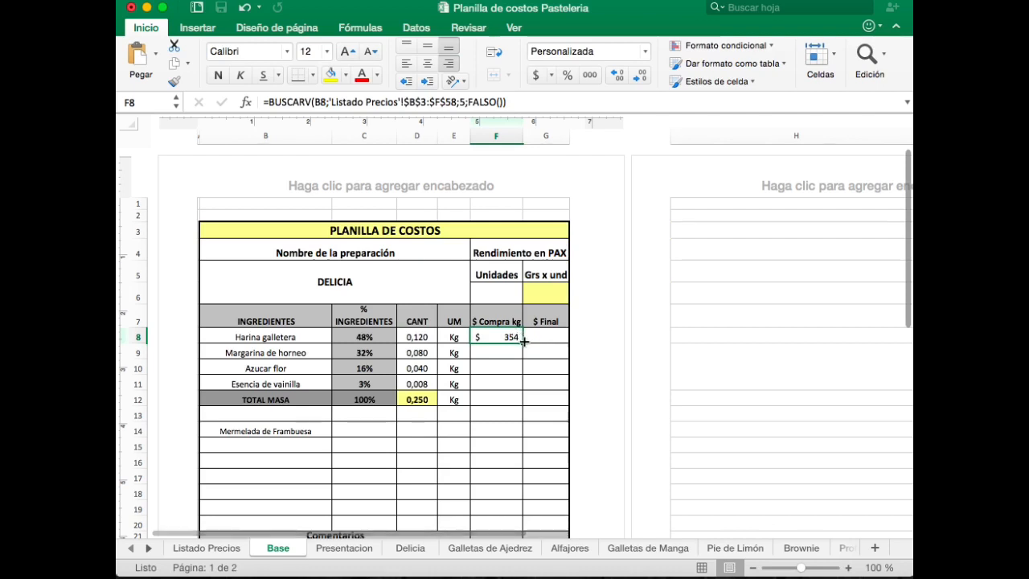
{"action": "left_click_drag", "start_coordinate": [519, 337], "coordinate": [523, 386]}
{"action": "left_click", "coordinate": [505, 413]}
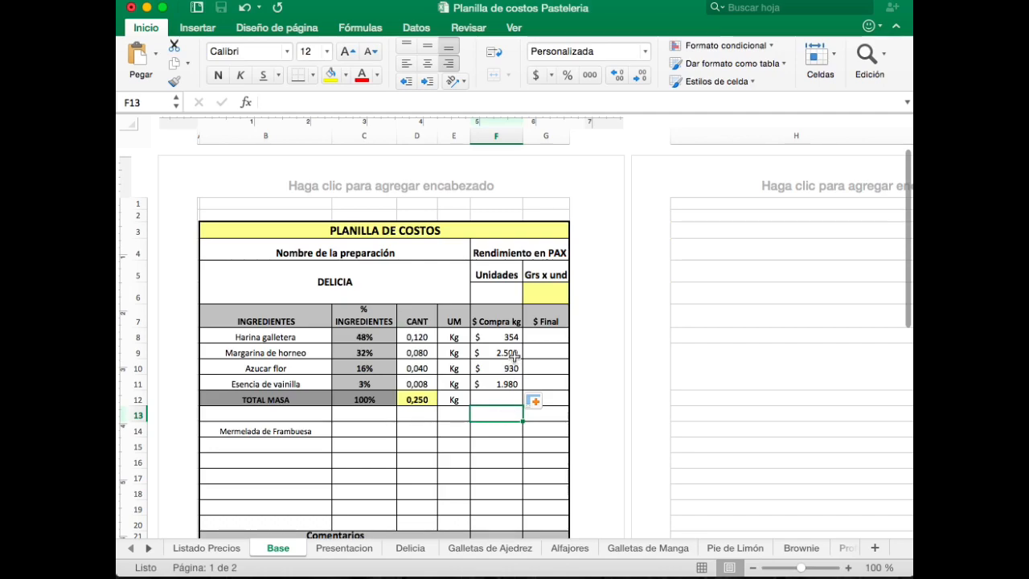
Check the Margarina de Horneo price in row 33 of Listado Precios against the Base sheet
{"action": "left_click", "coordinate": [198, 548]}
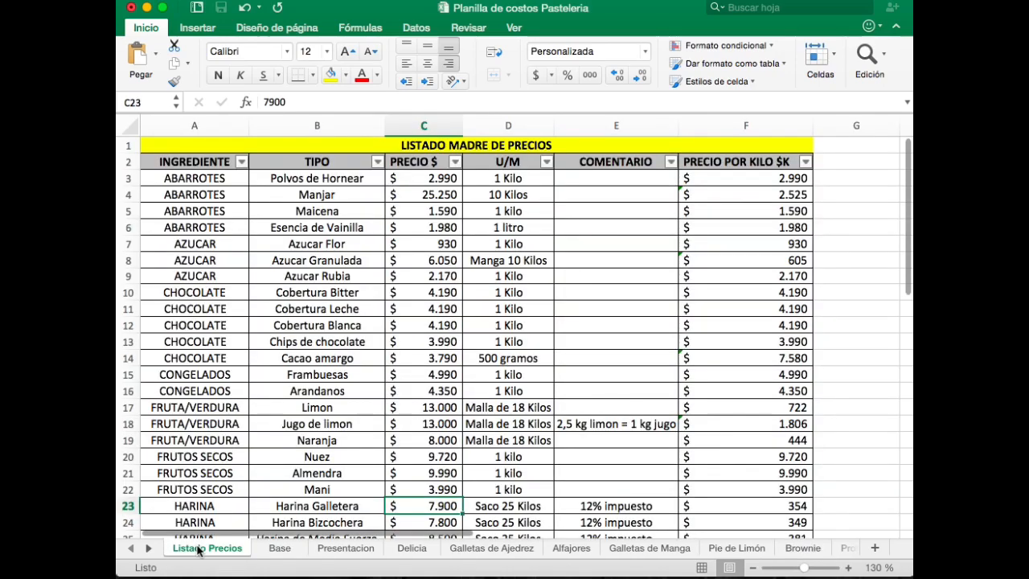
{"action": "scroll", "coordinate": [209, 456], "scroll_direction": "down", "scroll_amount": 4}
{"action": "scroll", "coordinate": [208, 456], "scroll_direction": "down", "scroll_amount": 1}
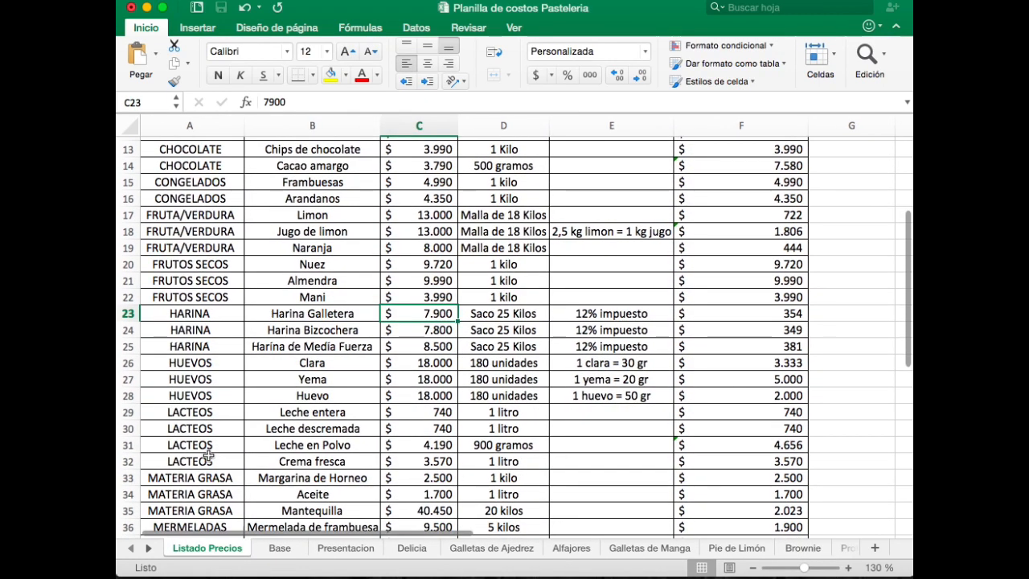
{"action": "left_click", "coordinate": [125, 471]}
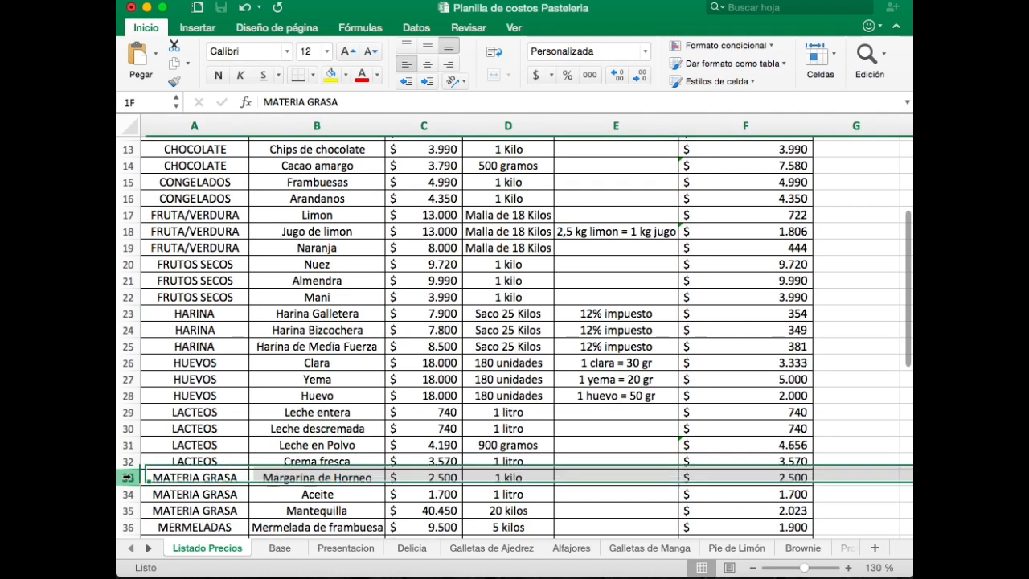
{"action": "left_click", "coordinate": [279, 548]}
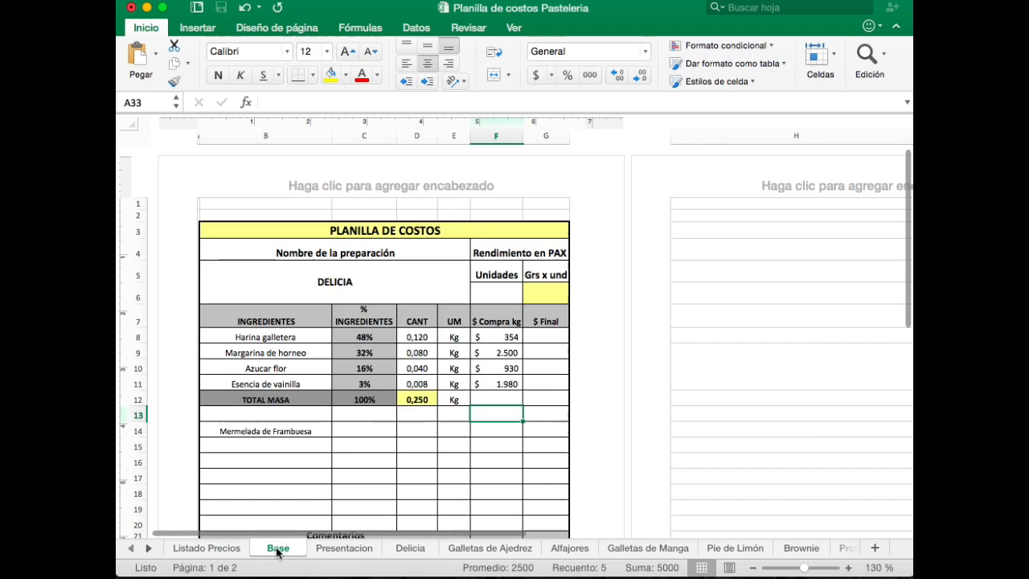
Replace the ingredient name in B9 with mantequilla to test the price lookup
{"action": "left_click", "coordinate": [299, 356]}
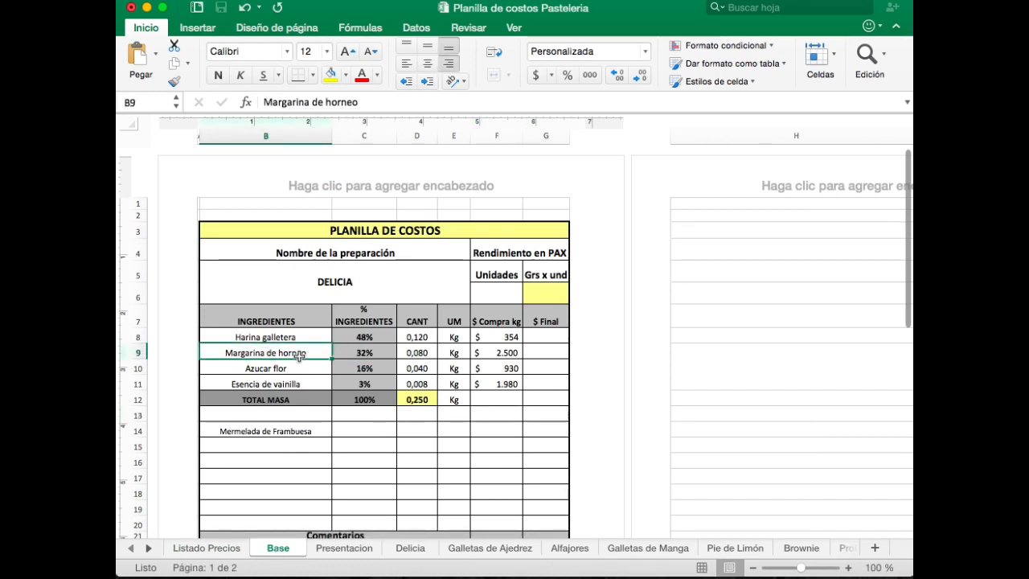
{"action": "type", "text": "mant"}
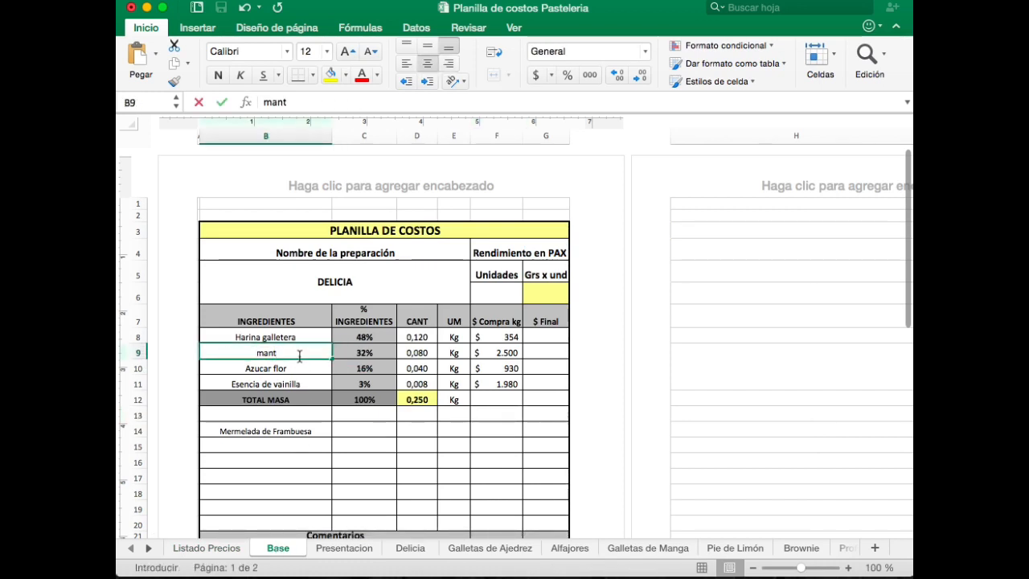
{"action": "type", "text": "equilla"}
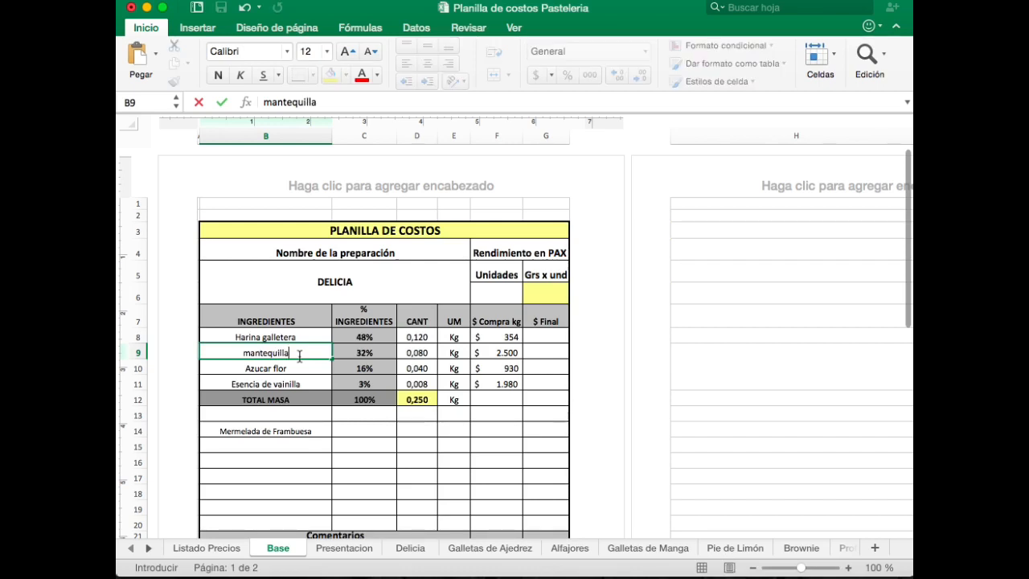
{"action": "key", "text": "Return"}
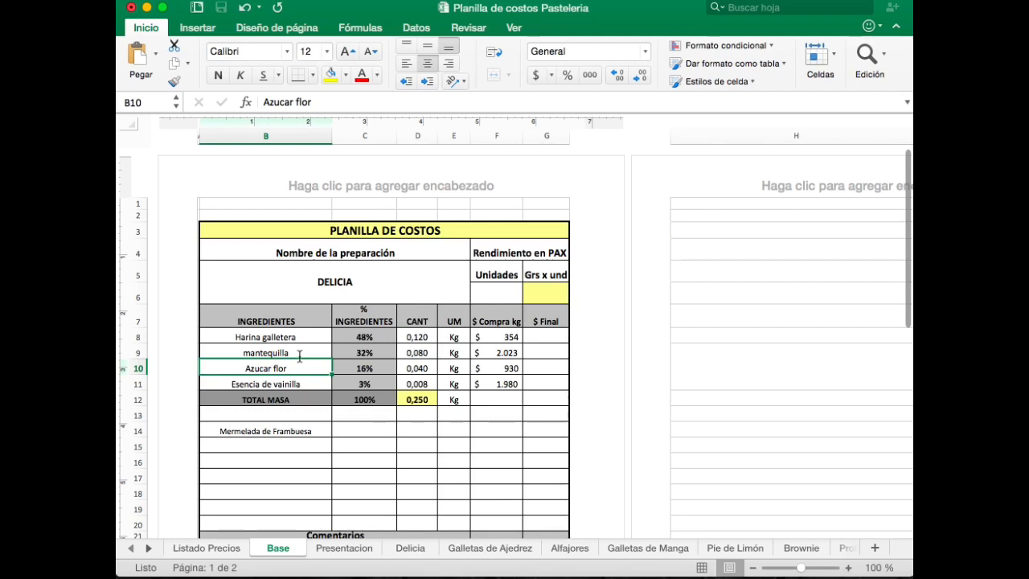
Clear the ingredient in B9, and undo both the deletion and the change to mantequilla
{"action": "left_click", "coordinate": [299, 356]}
{"action": "key", "text": "Delete"}
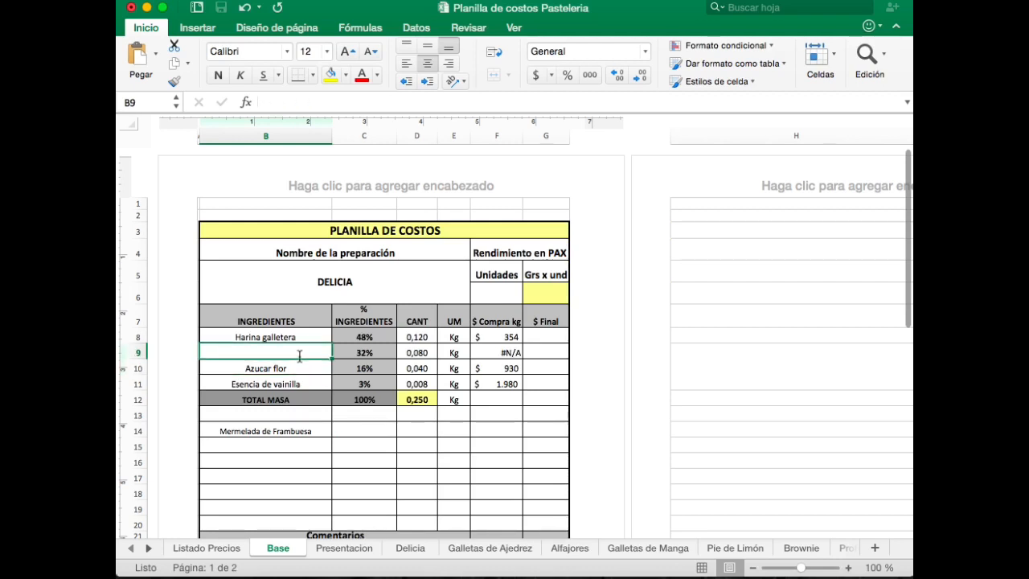
{"action": "key", "text": "super+z"}
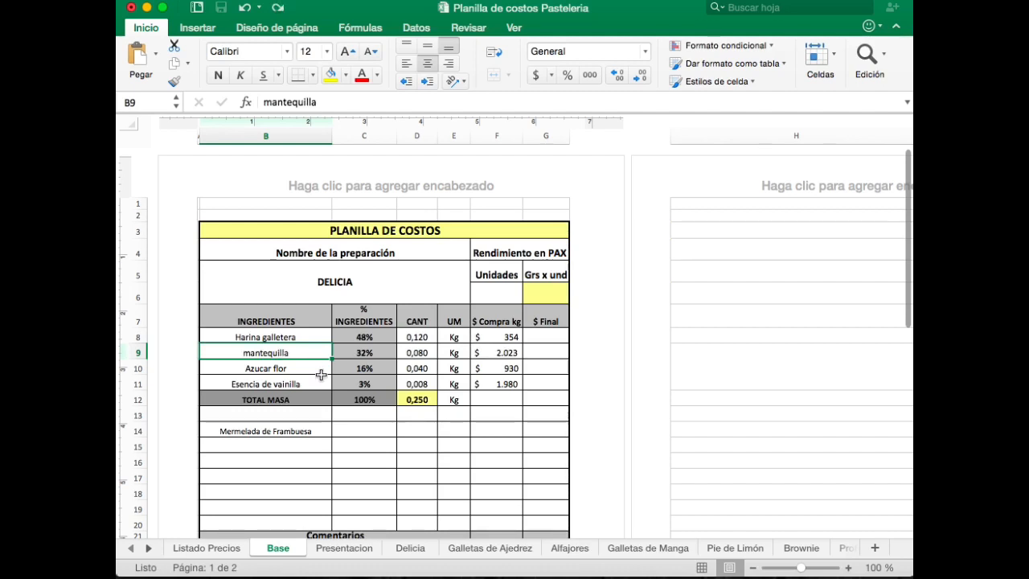
{"action": "key", "text": "super+z"}
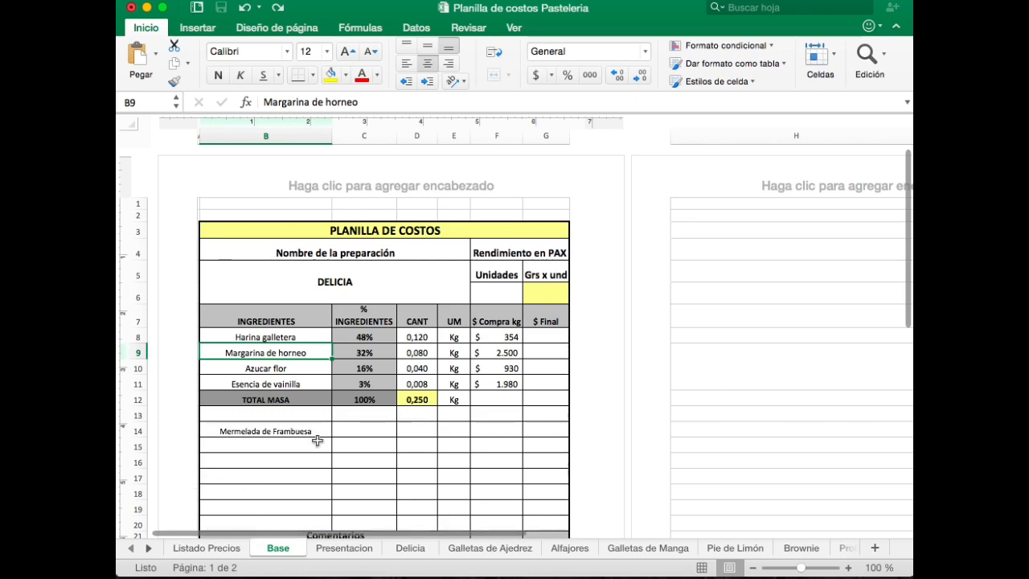
Try the accented spelling Azúcar flor in B10, and undo the change
{"action": "left_click", "coordinate": [306, 367]}
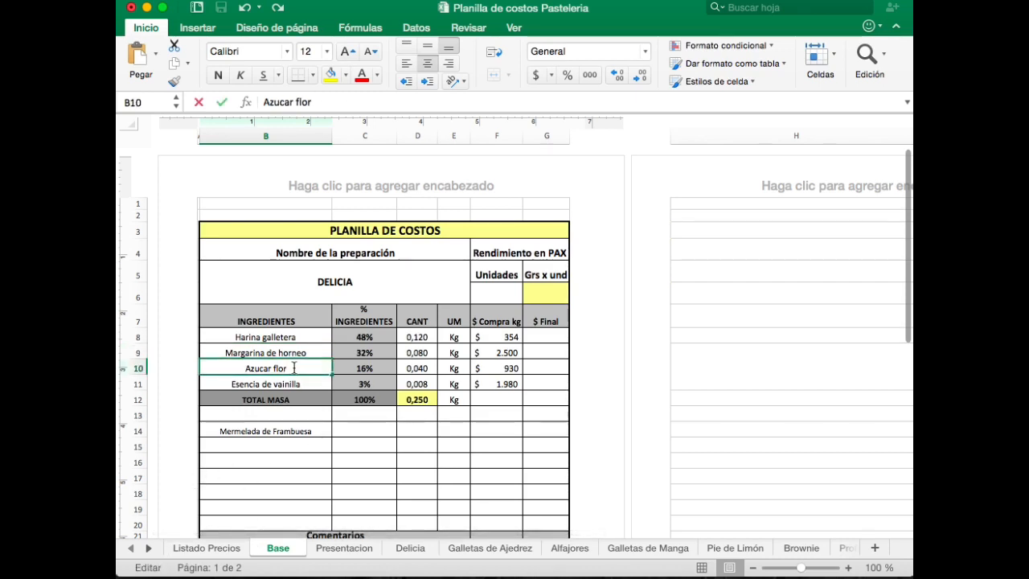
{"action": "double_click", "coordinate": [294, 367]}
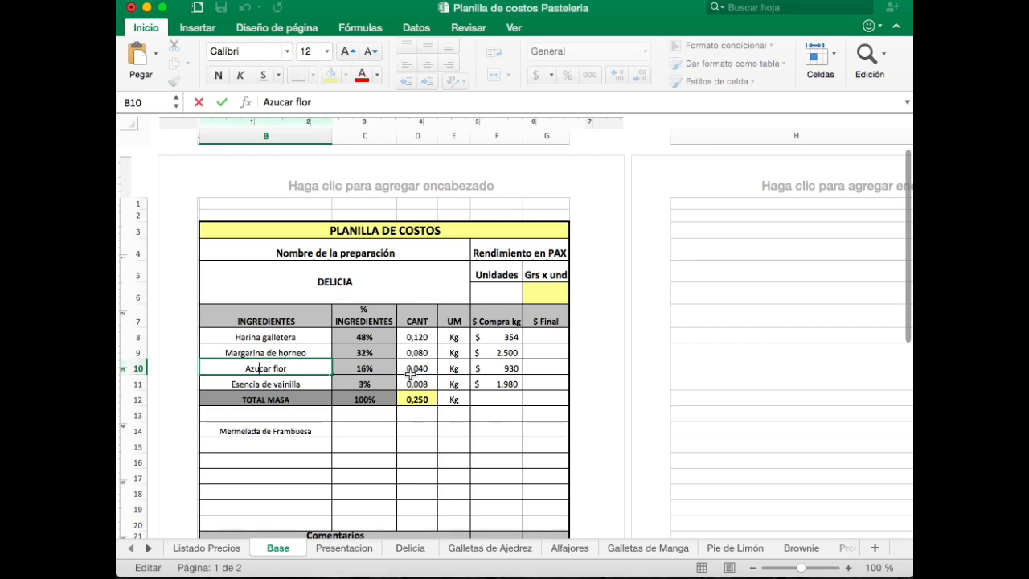
{"action": "key", "text": "BackSpace"}
{"action": "type", "text": "ú"}
{"action": "key", "text": "Return"}
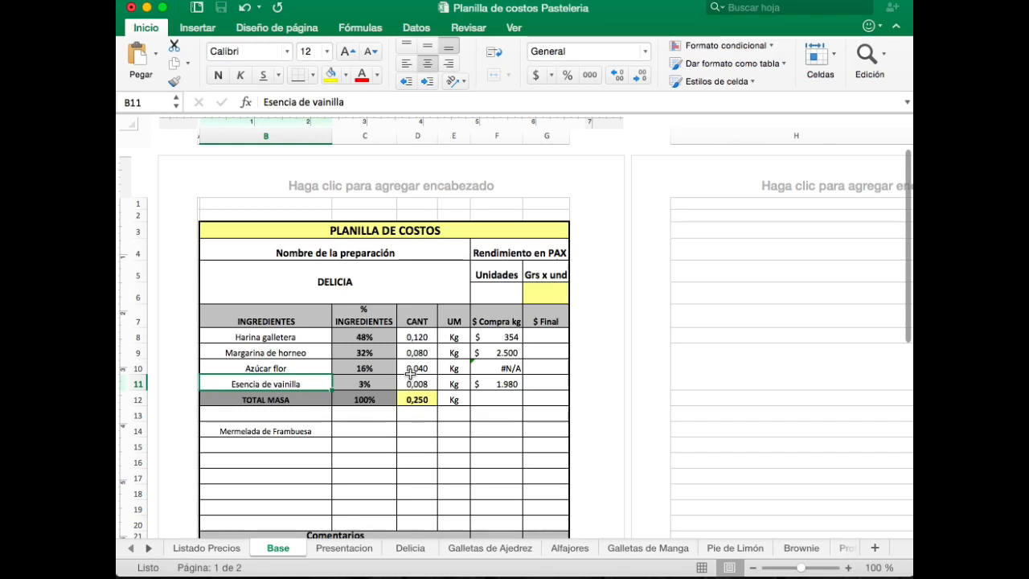
{"action": "key", "text": "super+z"}
Delete the contents of the $ Compra kg cells F8 to F12
{"action": "left_click_drag", "start_coordinate": [491, 338], "coordinate": [493, 405]}
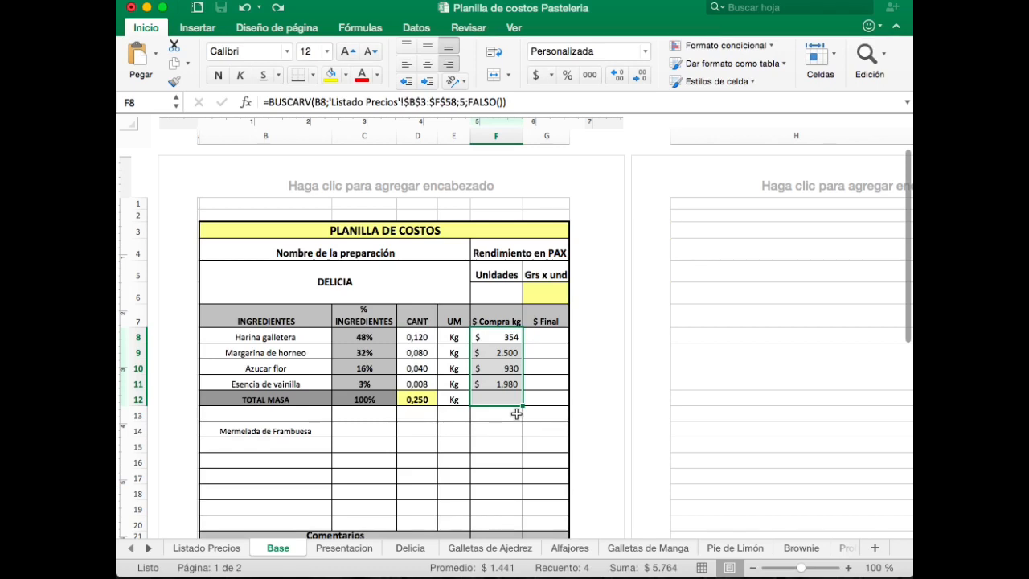
{"action": "key", "text": "Delete"}
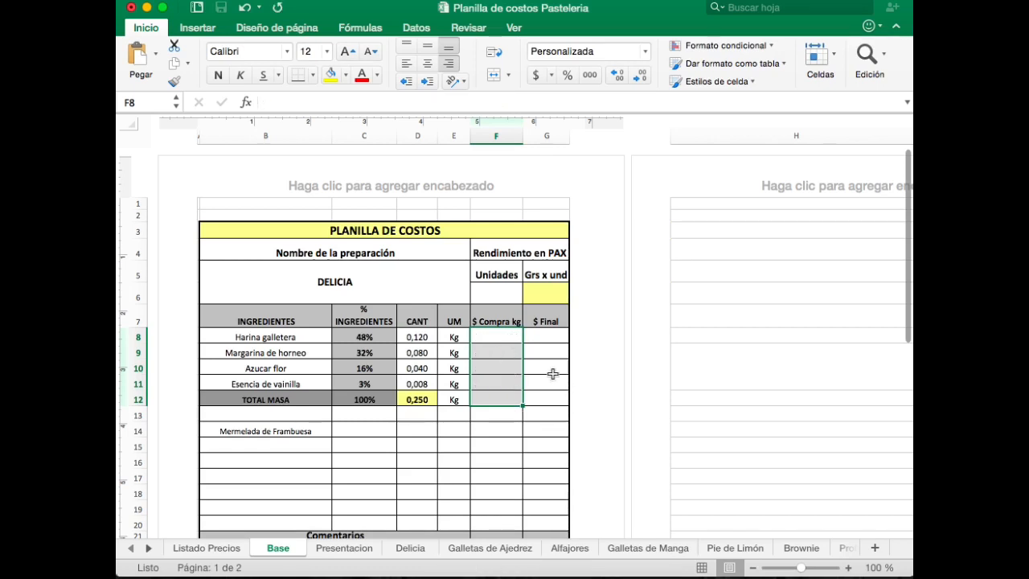
{"action": "left_click", "coordinate": [552, 372]}
Start a new BUSCARV formula in F8 with B8 as the lookup value and add the separator for the lookup matrix
{"action": "left_click", "coordinate": [509, 335]}
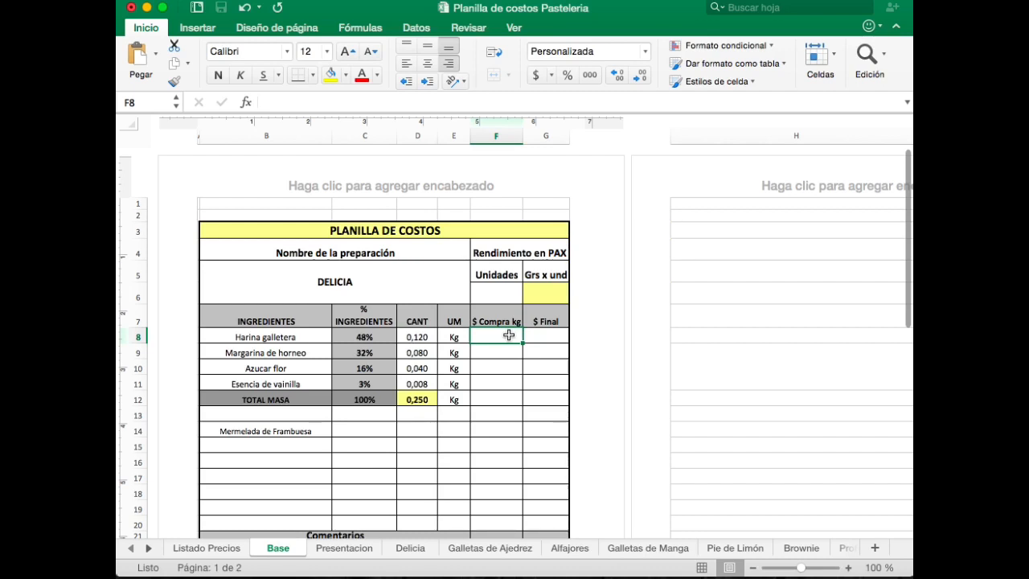
{"action": "type", "text": "="}
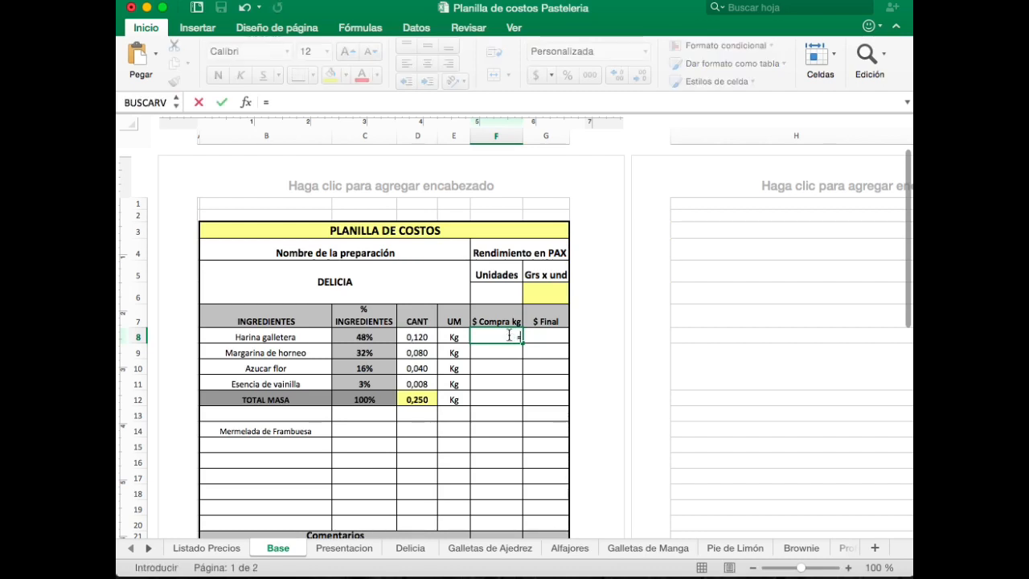
{"action": "type", "text": "bu"}
{"action": "double_click", "coordinate": [507, 368]}
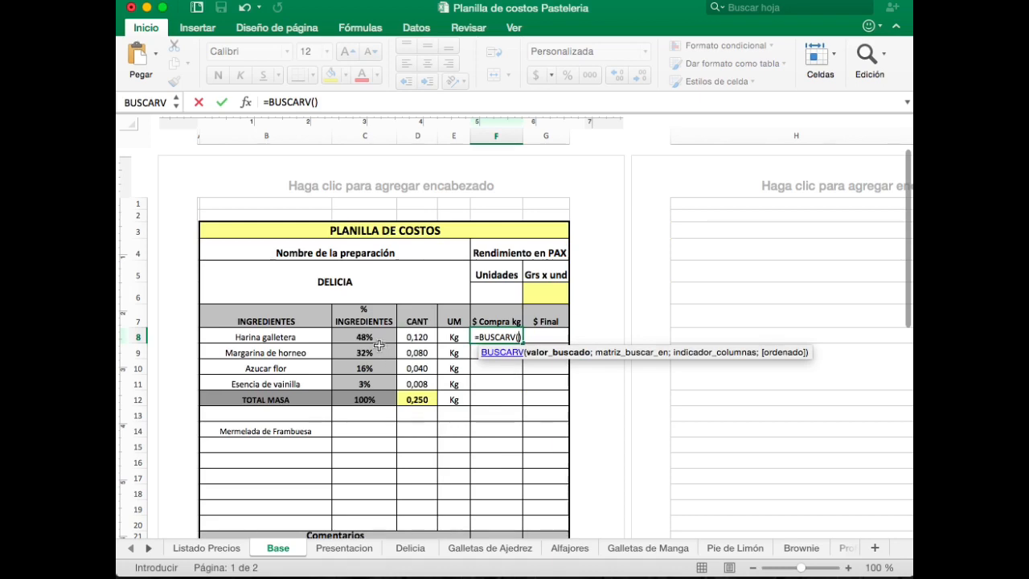
{"action": "left_click", "coordinate": [306, 337]}
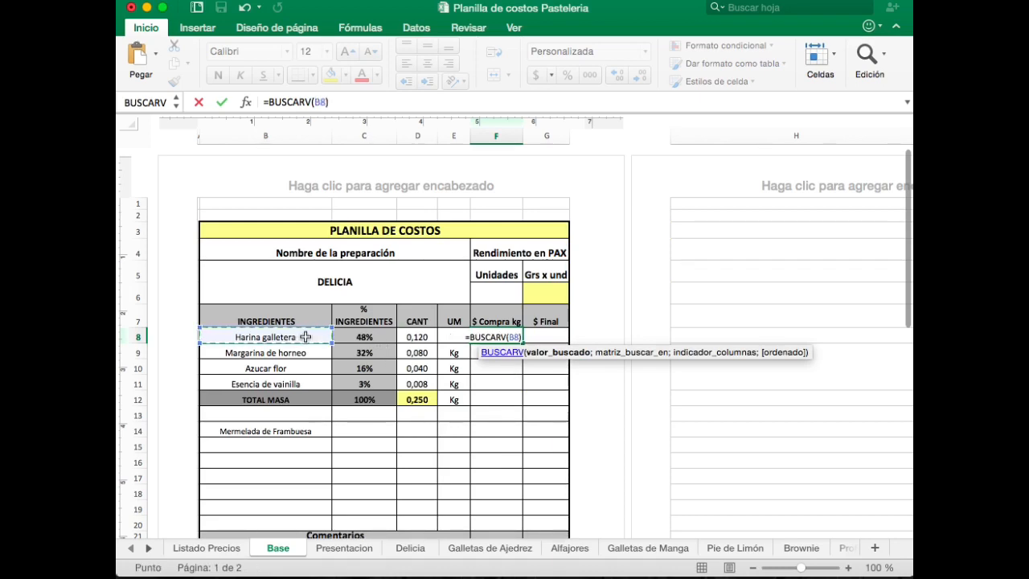
{"action": "type", "text": ";"}
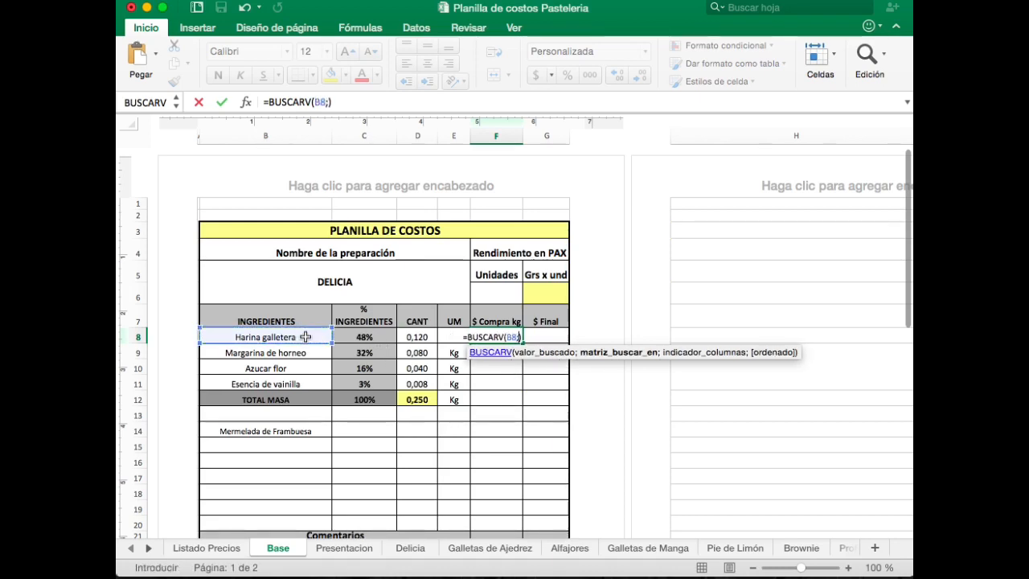
Add Listado Precios range B3:F71 as the lookup matrix in the F8 formula and make it absolute as $B$3:$F$71
{"action": "left_click", "coordinate": [224, 550]}
{"action": "scroll", "coordinate": [365, 270], "scroll_direction": "up", "scroll_amount": 5}
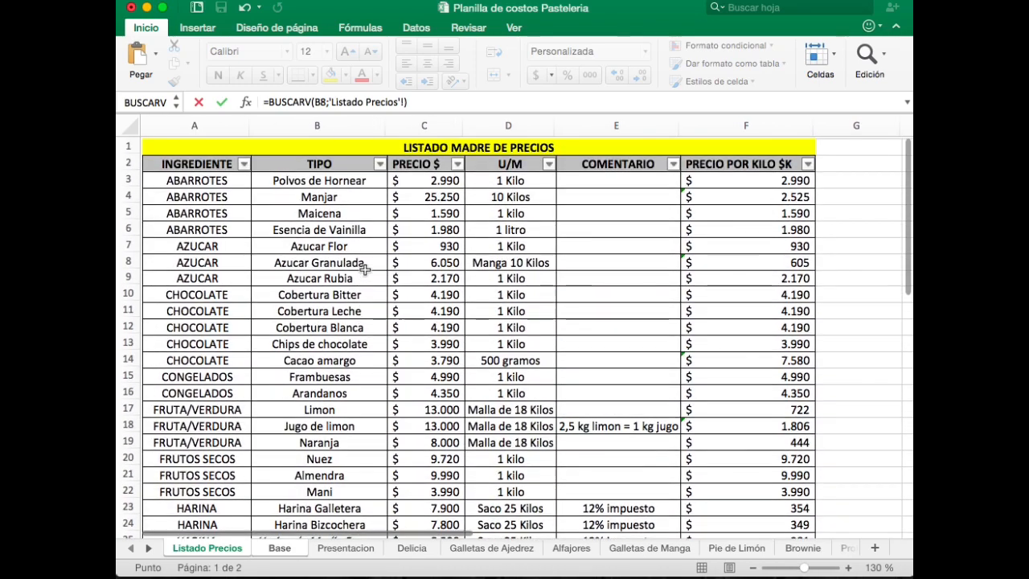
{"action": "left_click_drag", "start_coordinate": [314, 178], "coordinate": [766, 289]}
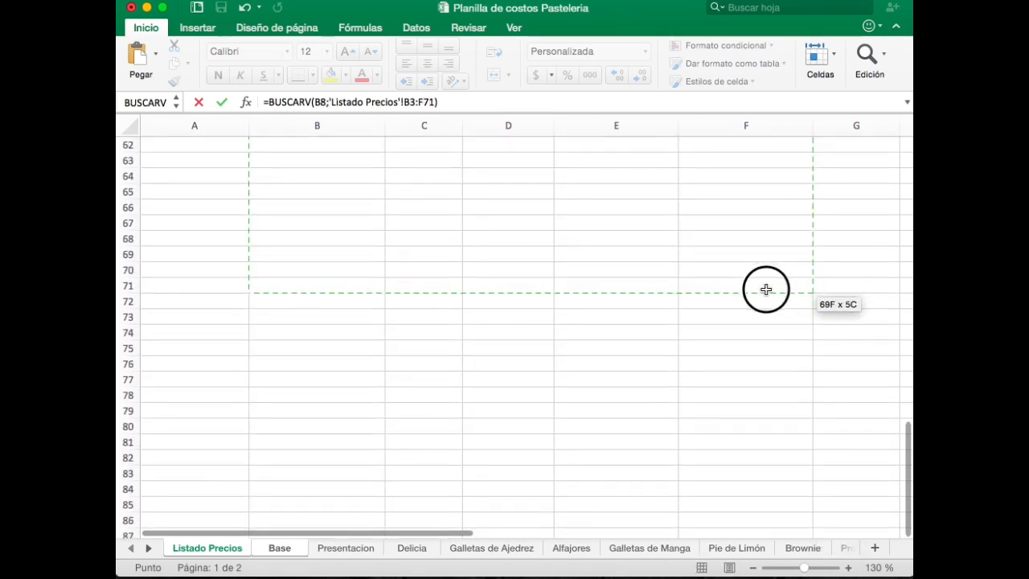
{"action": "left_click", "coordinate": [404, 103]}
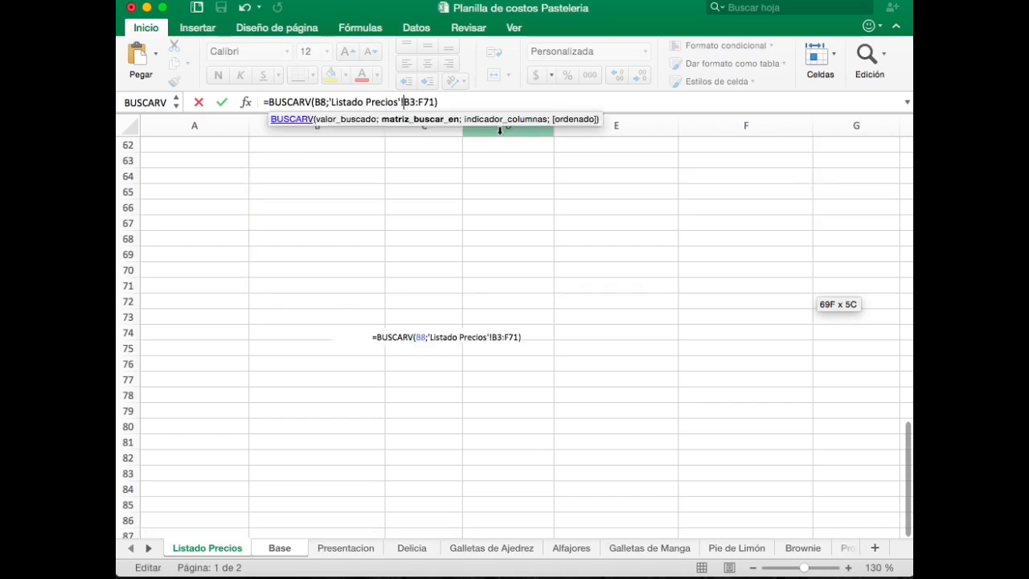
{"action": "key", "text": "F4"}
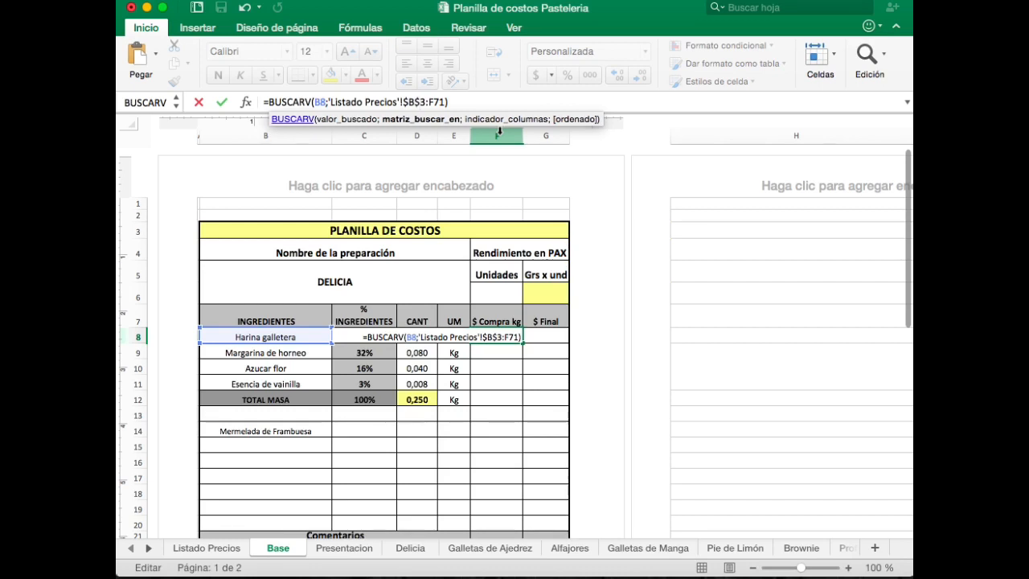
{"action": "key", "text": "F4"}
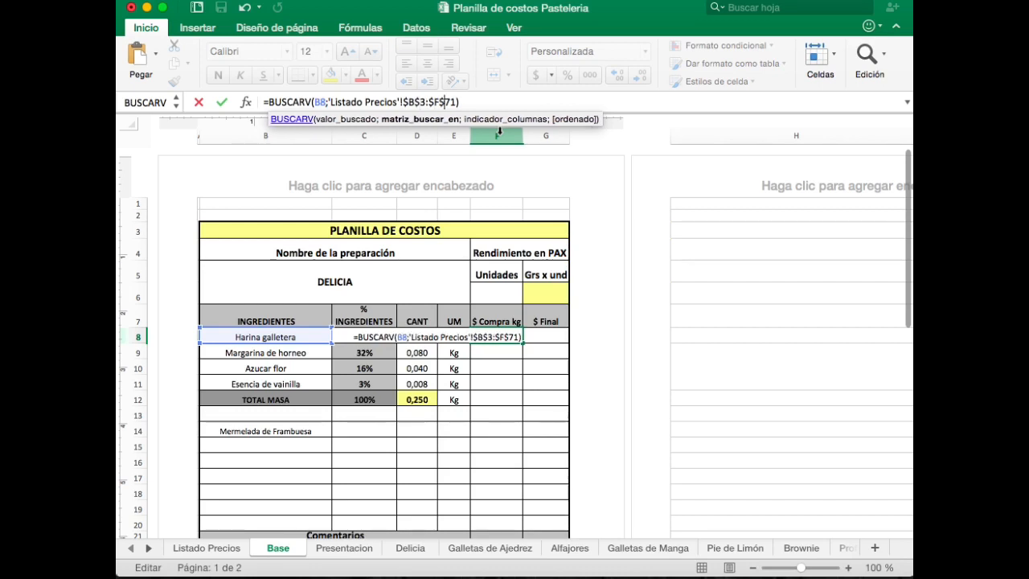
Complete the BUSCARV formula in F8 with column index 5 and FALSO for an exact match
{"action": "type", "text": ";"}
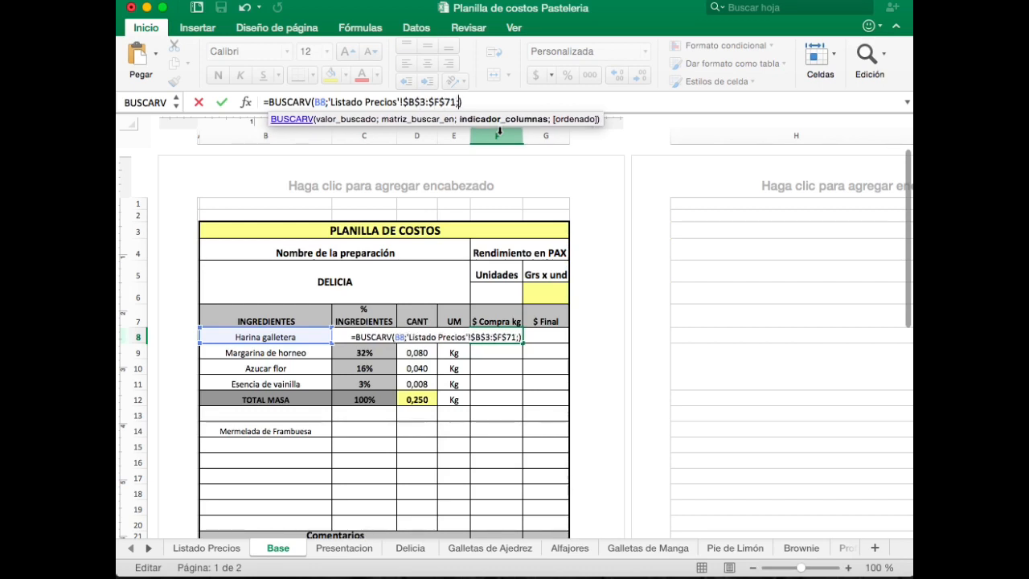
{"action": "type", "text": "5"}
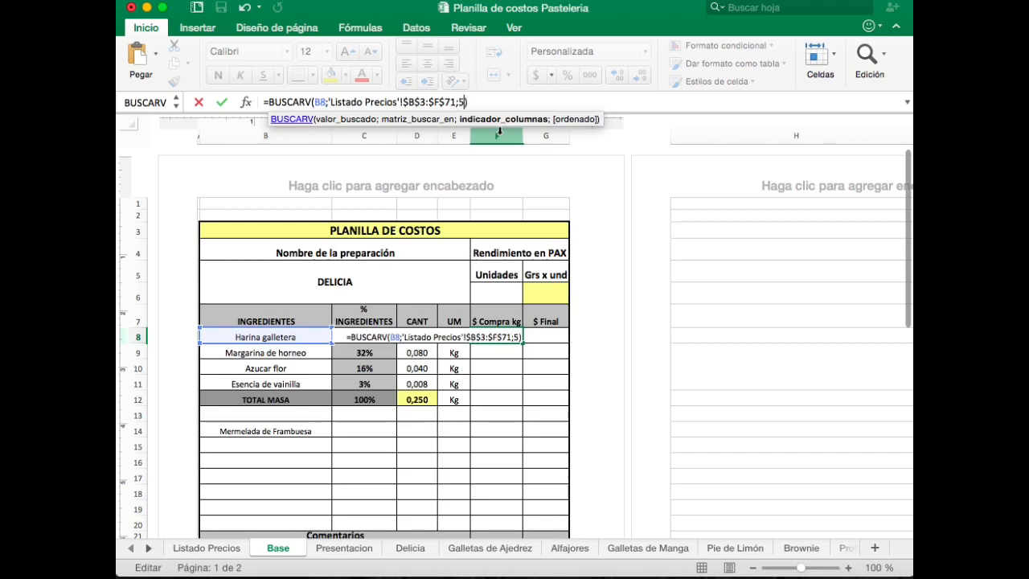
{"action": "type", "text": ";fa"}
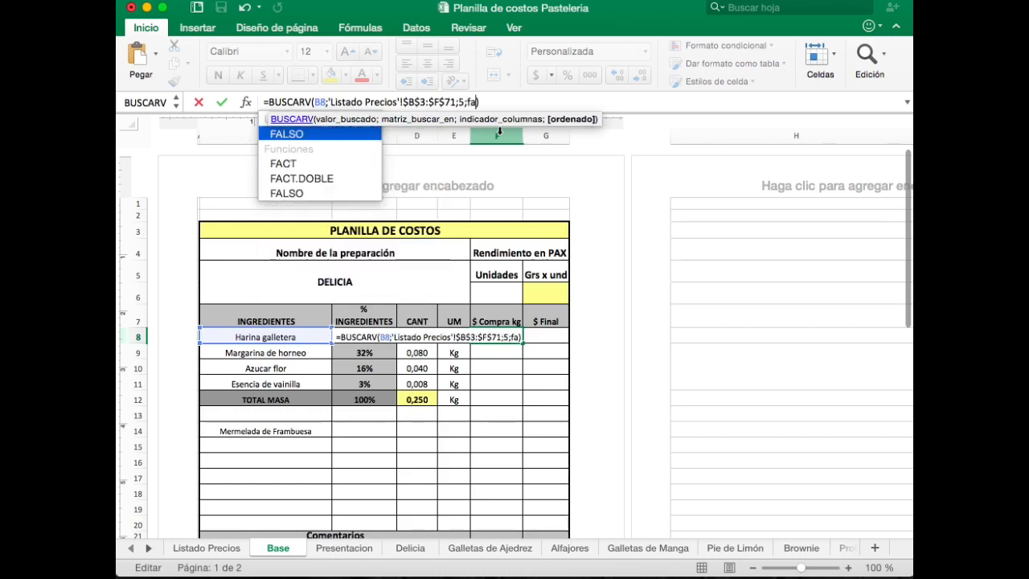
{"action": "double_click", "coordinate": [334, 134]}
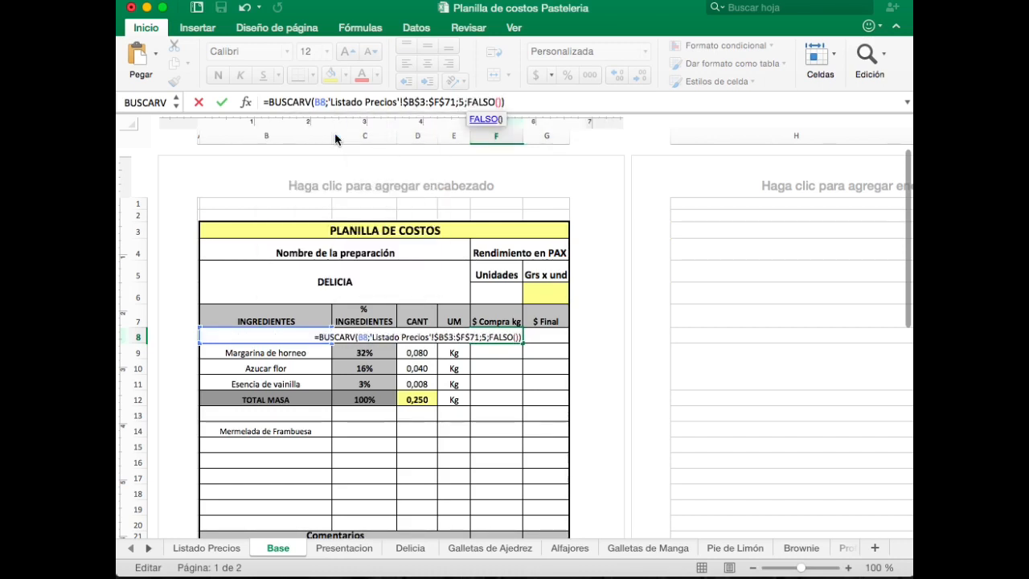
{"action": "key", "text": "Return"}
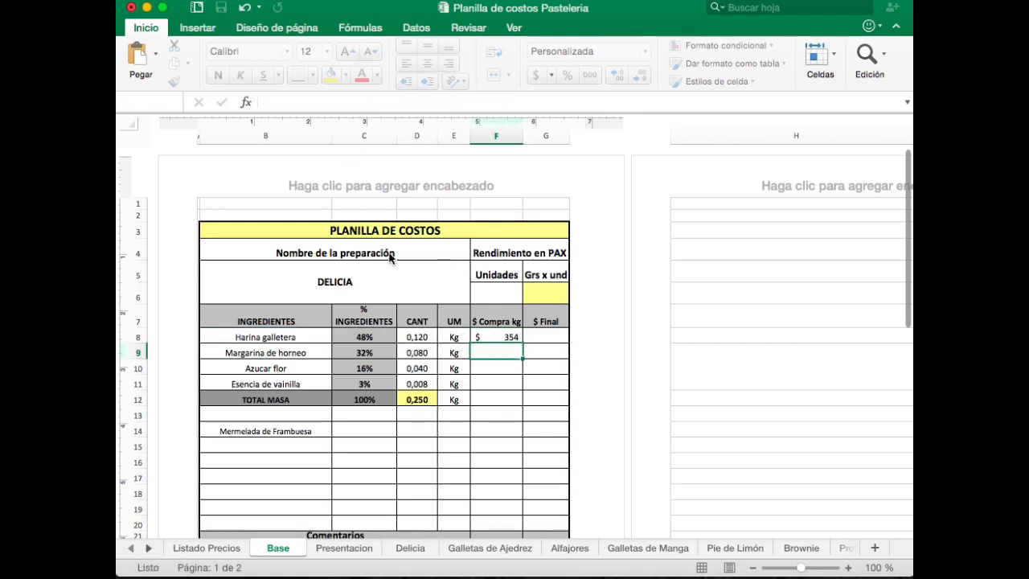
Copy the F8 price lookup down through F11 for the remaining dough ingredients
{"action": "left_click", "coordinate": [510, 337]}
{"action": "left_click_drag", "start_coordinate": [523, 343], "coordinate": [521, 389]}
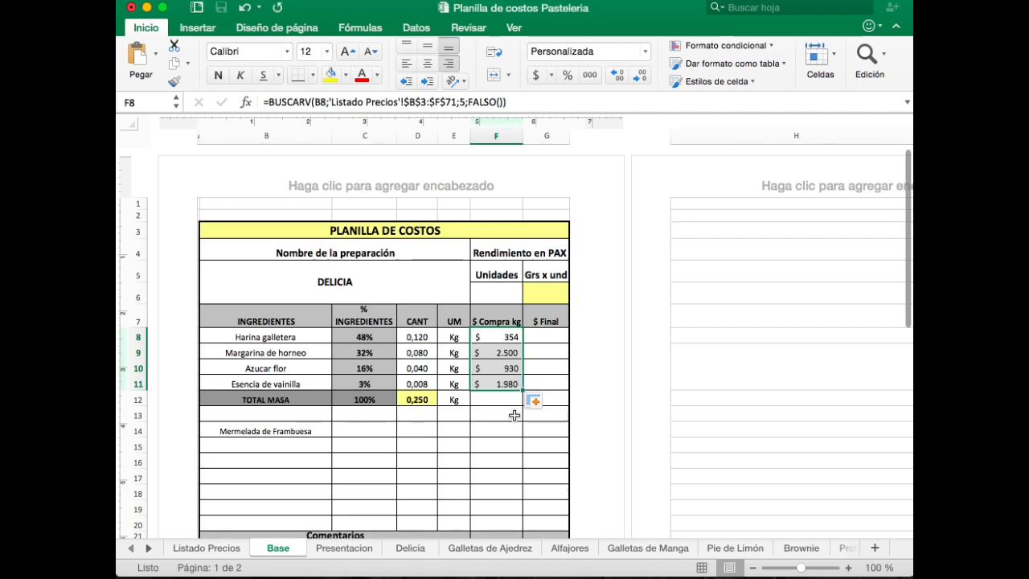
{"action": "left_click", "coordinate": [514, 415]}
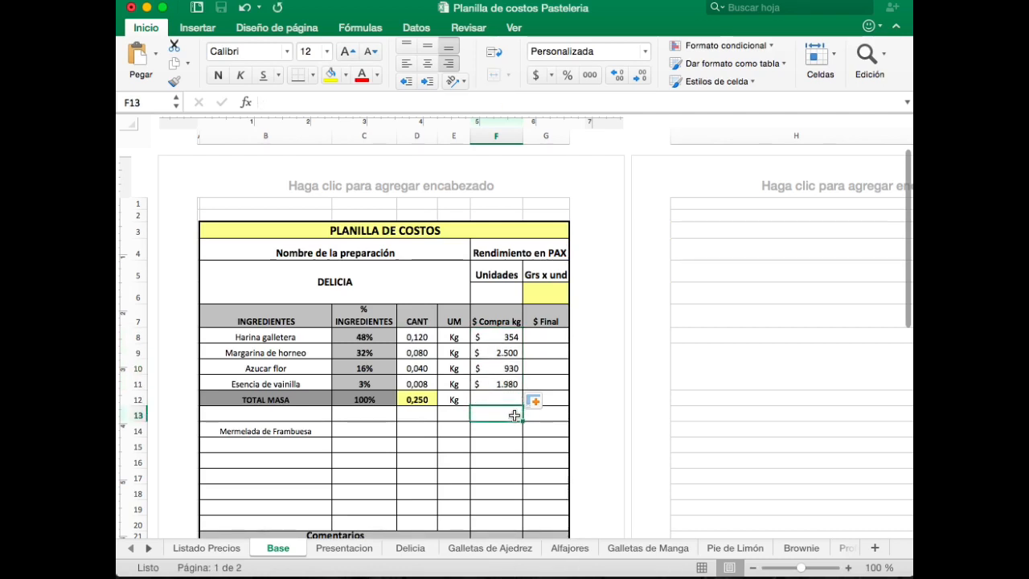
Calculate the $ Final cost of Harina galletera in G8 with the formula =D8*F8
{"action": "left_click", "coordinate": [548, 333]}
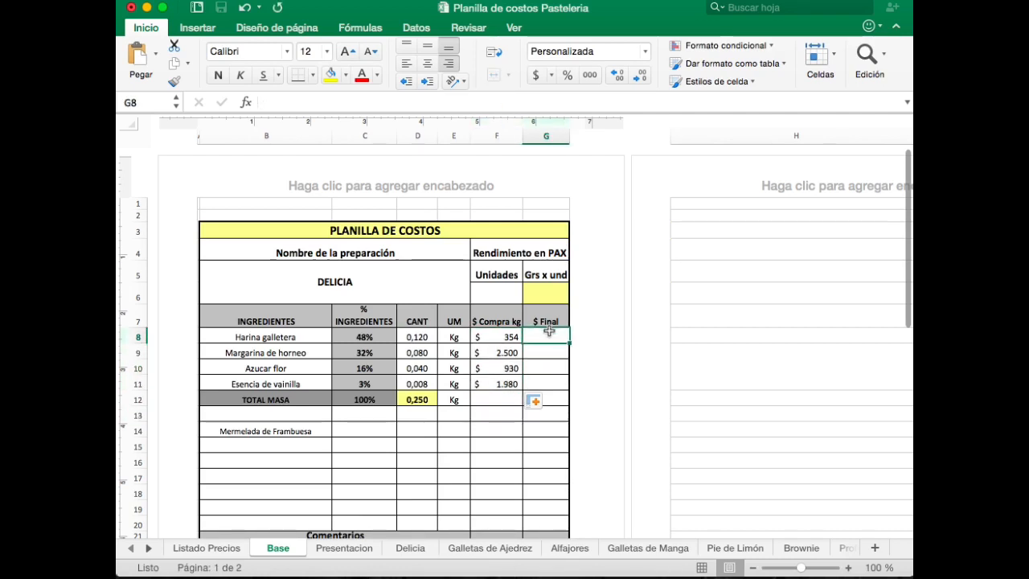
{"action": "type", "text": "="}
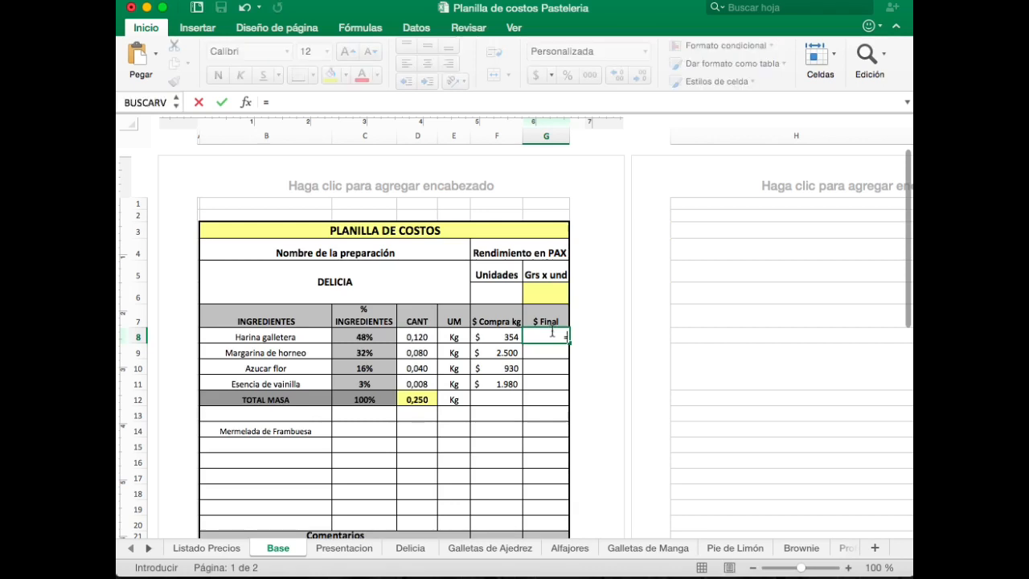
{"action": "left_click", "coordinate": [424, 336]}
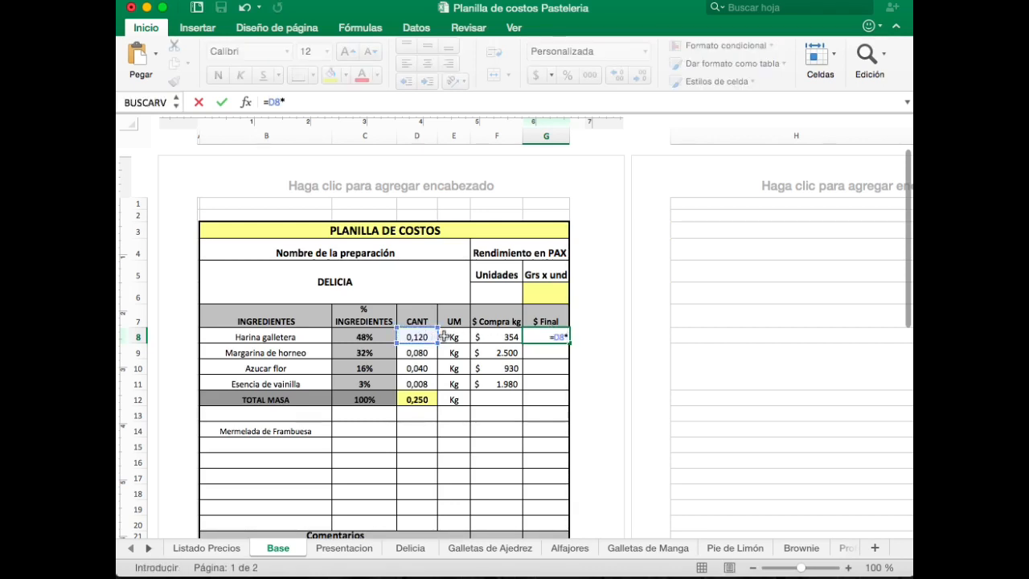
{"action": "type", "text": "*"}
{"action": "left_click", "coordinate": [511, 347]}
{"action": "left_click", "coordinate": [511, 342]}
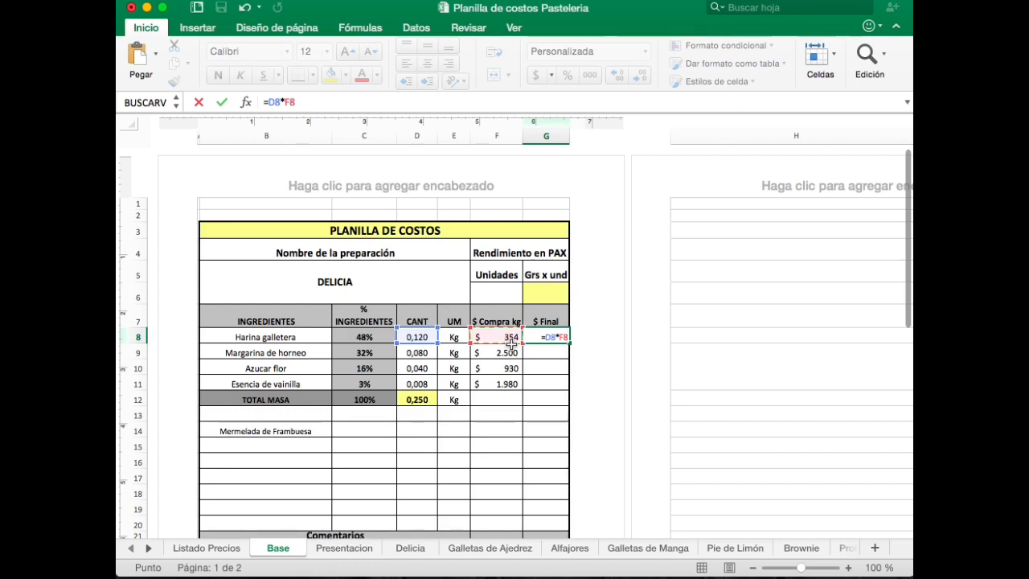
{"action": "key", "text": "Return"}
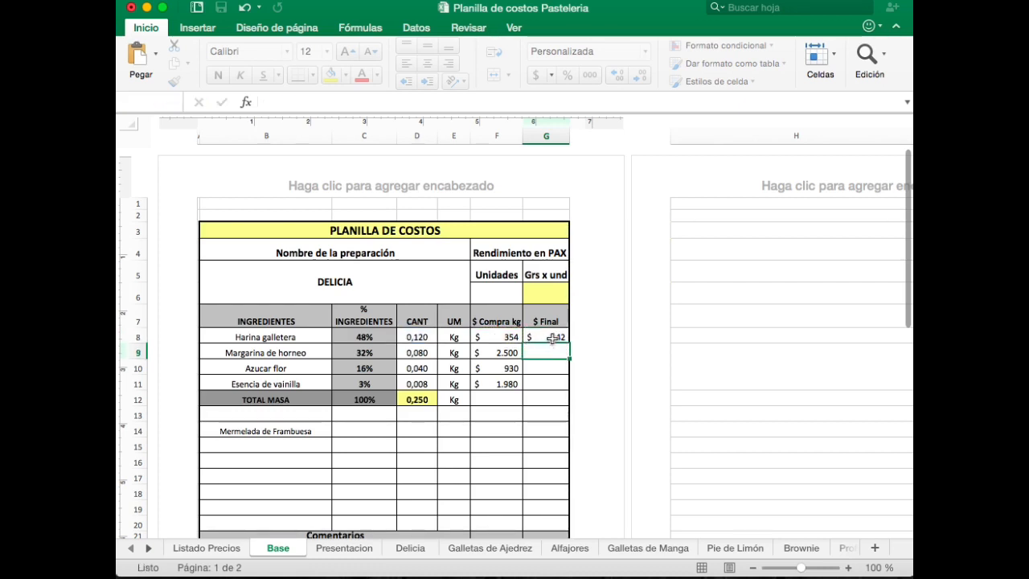
Copy the G8 cost formula down through G11
{"action": "left_click", "coordinate": [553, 337]}
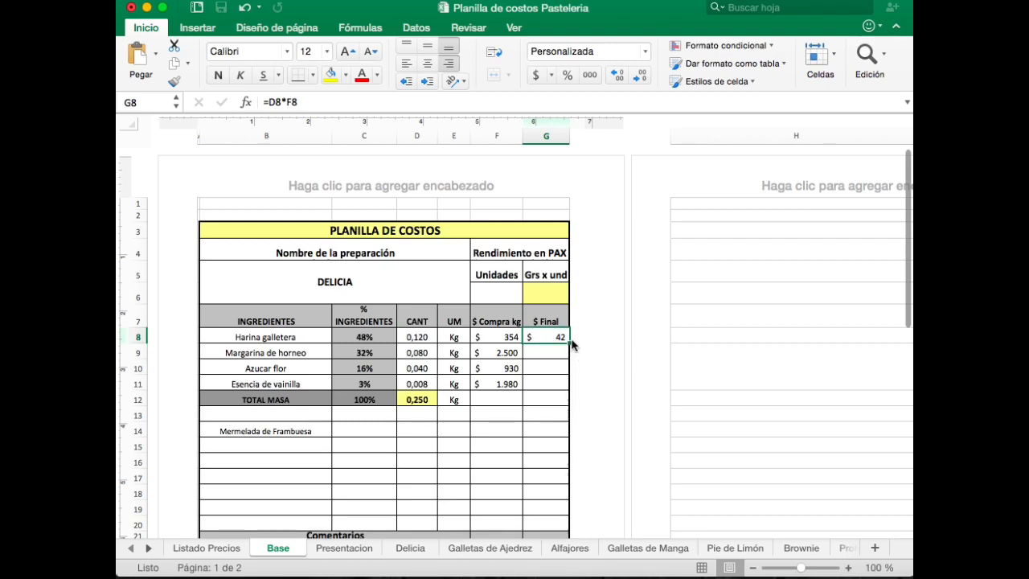
{"action": "left_click_drag", "start_coordinate": [567, 343], "coordinate": [562, 383]}
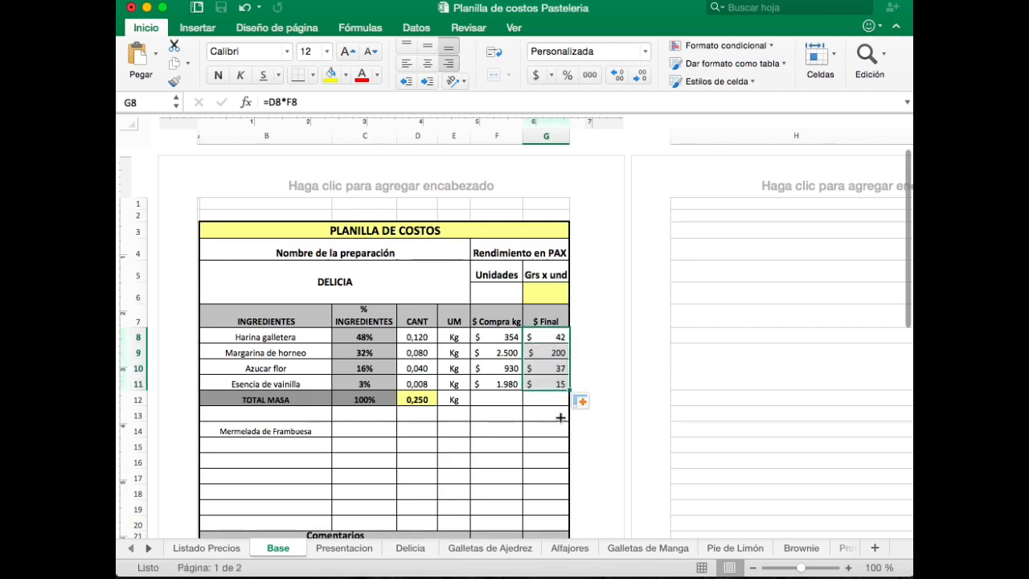
{"action": "left_click", "coordinate": [560, 417]}
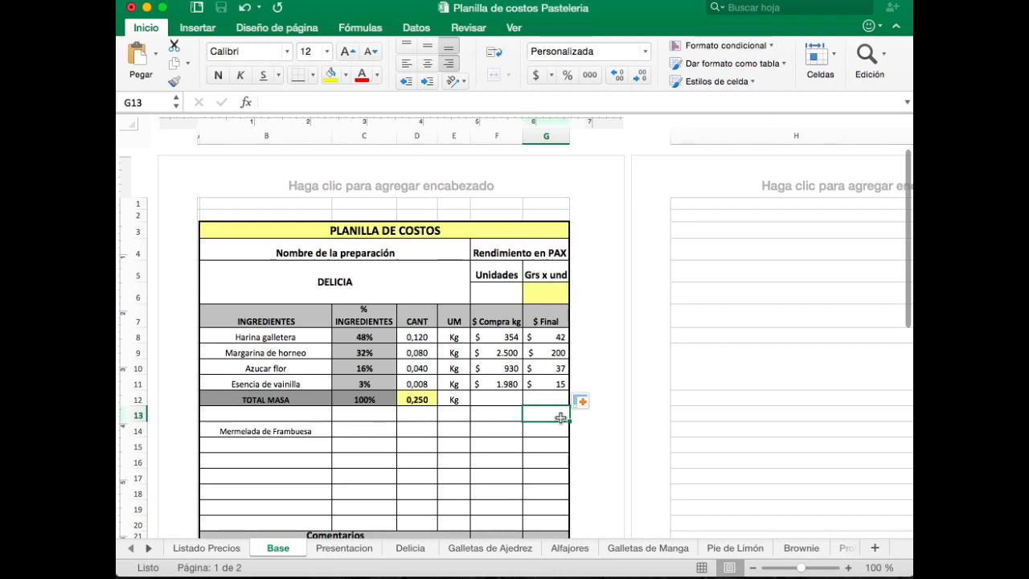
Review the Comentarios notes on cutter diameter, cookie weight, jam weight per portion and total unit weight
{"action": "scroll", "coordinate": [560, 418], "scroll_direction": "down", "scroll_amount": 5}
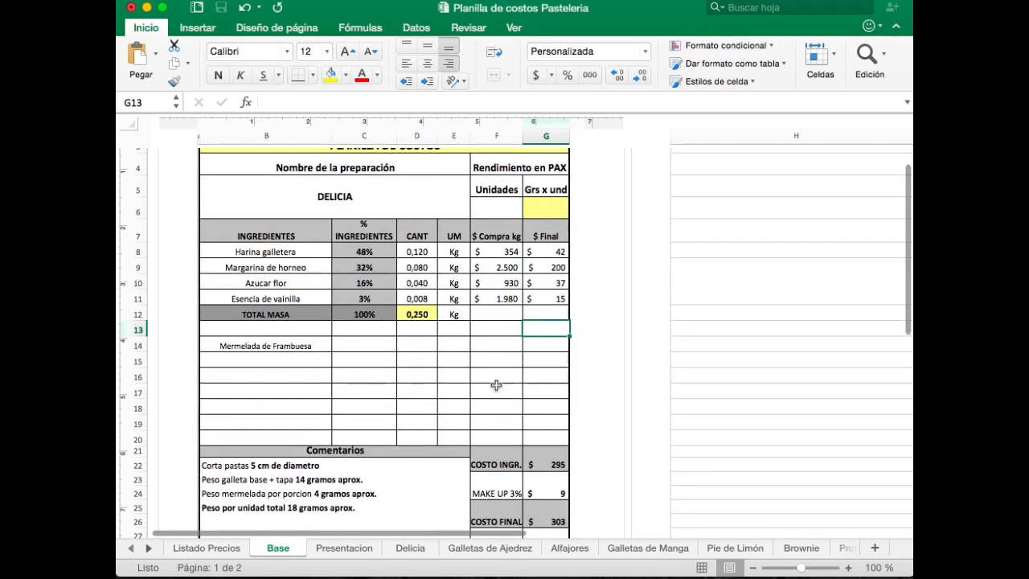
{"action": "left_click", "coordinate": [359, 476]}
{"action": "left_click", "coordinate": [219, 464]}
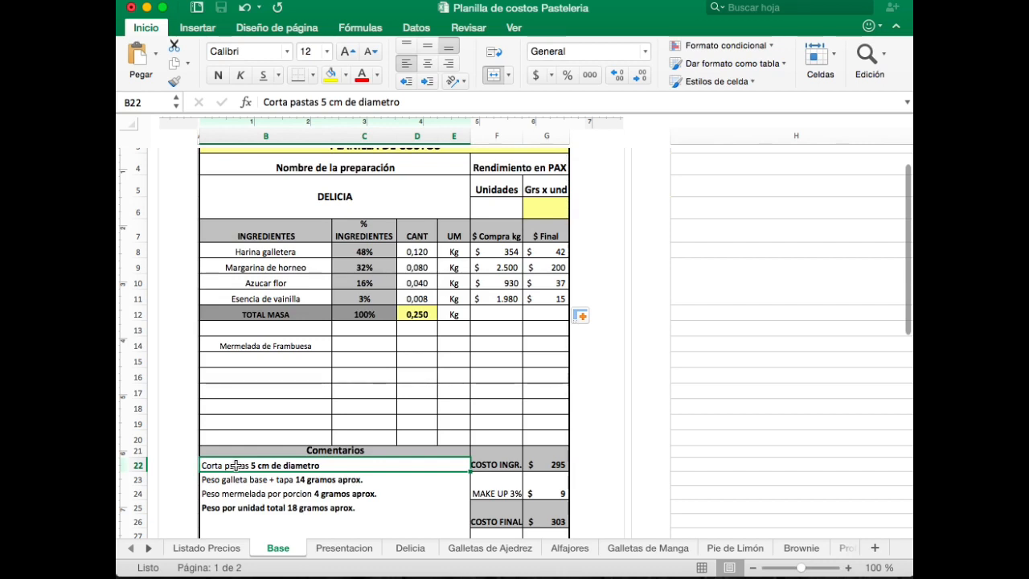
{"action": "left_click", "coordinate": [314, 480]}
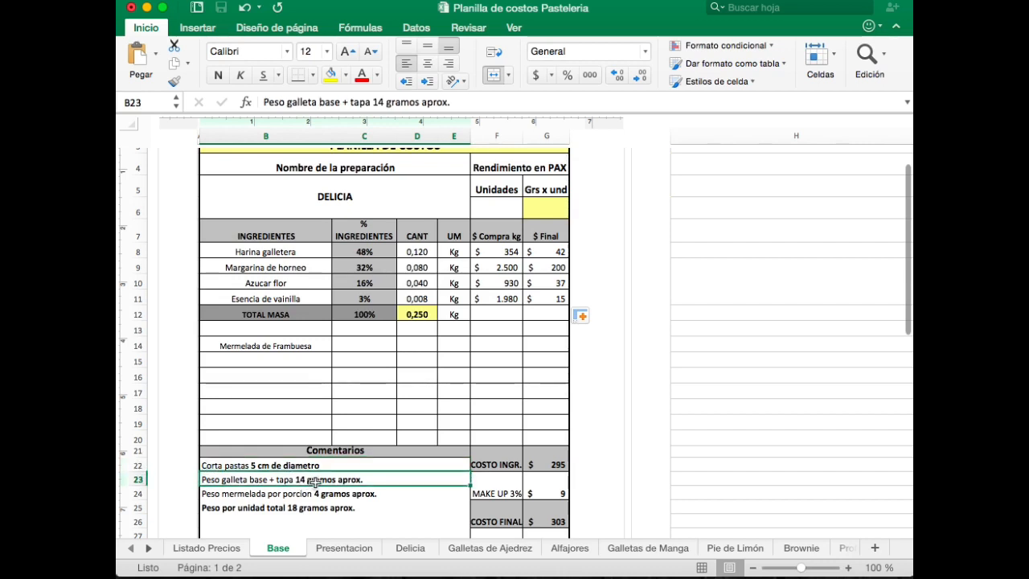
{"action": "left_click", "coordinate": [213, 494]}
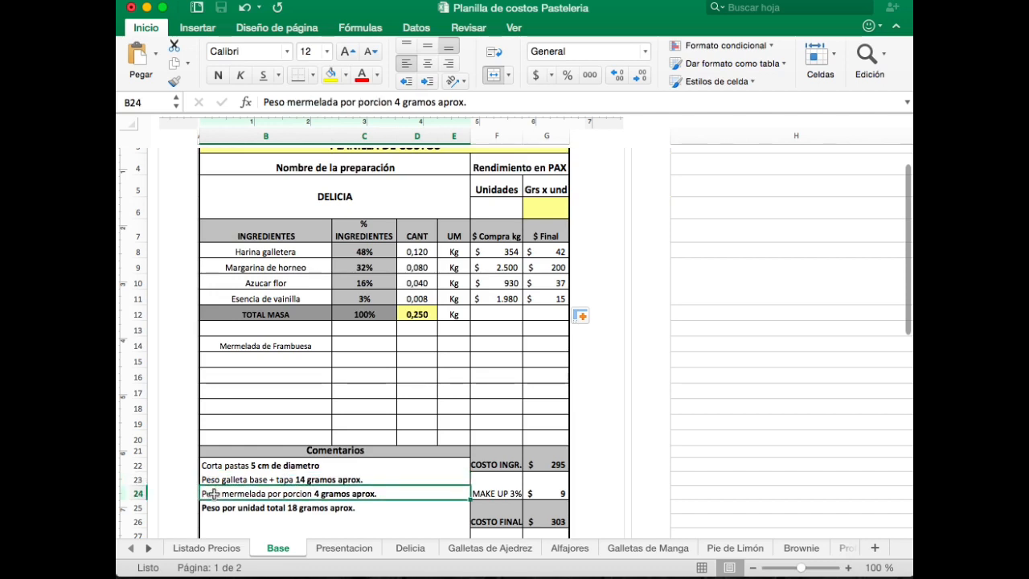
{"action": "left_click", "coordinate": [228, 509]}
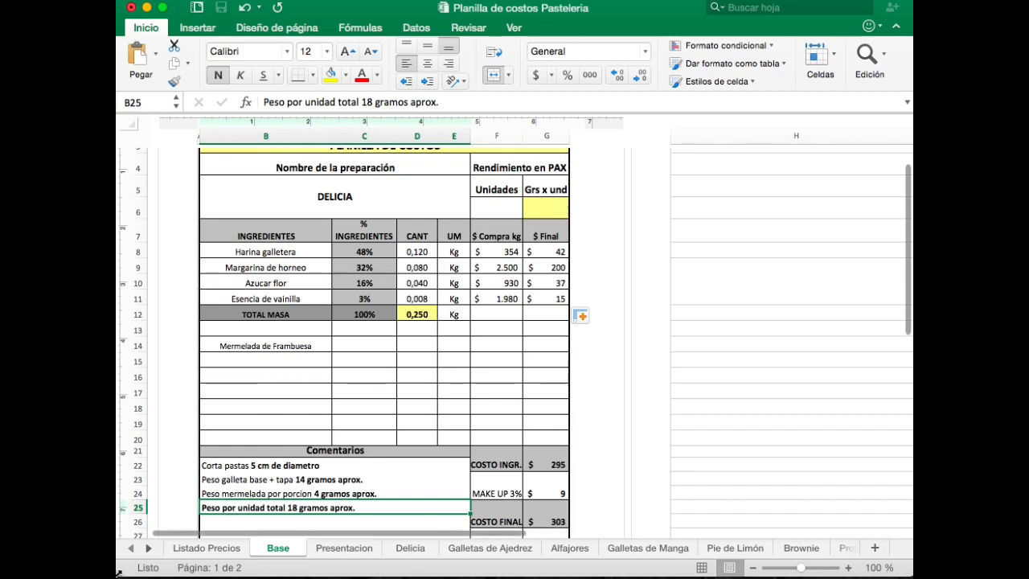
{"action": "left_click", "coordinate": [338, 463]}
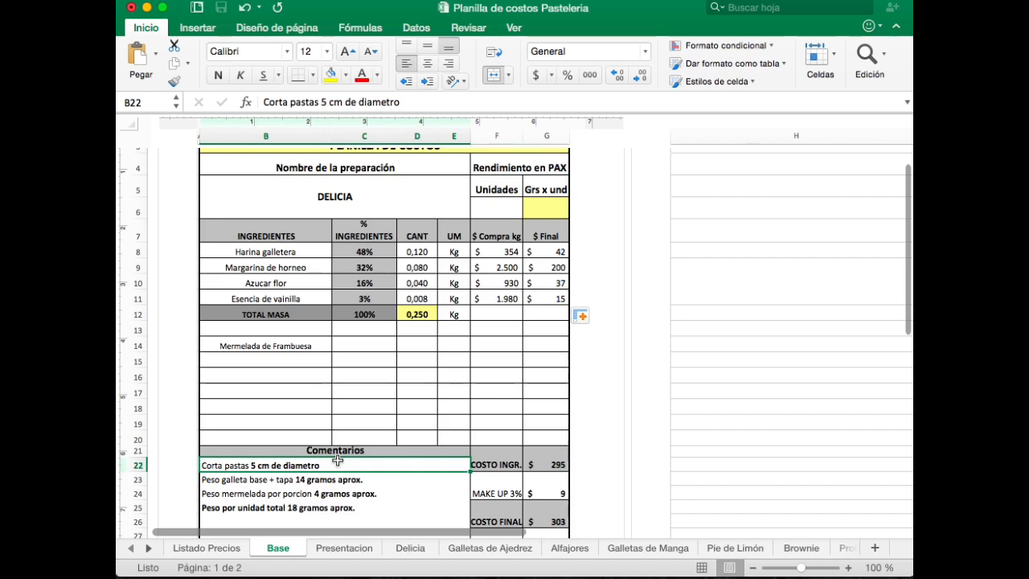
Enter 0,080 as the CANT quantity for Mermelada de Frambuesa in D14
{"action": "left_click", "coordinate": [460, 340]}
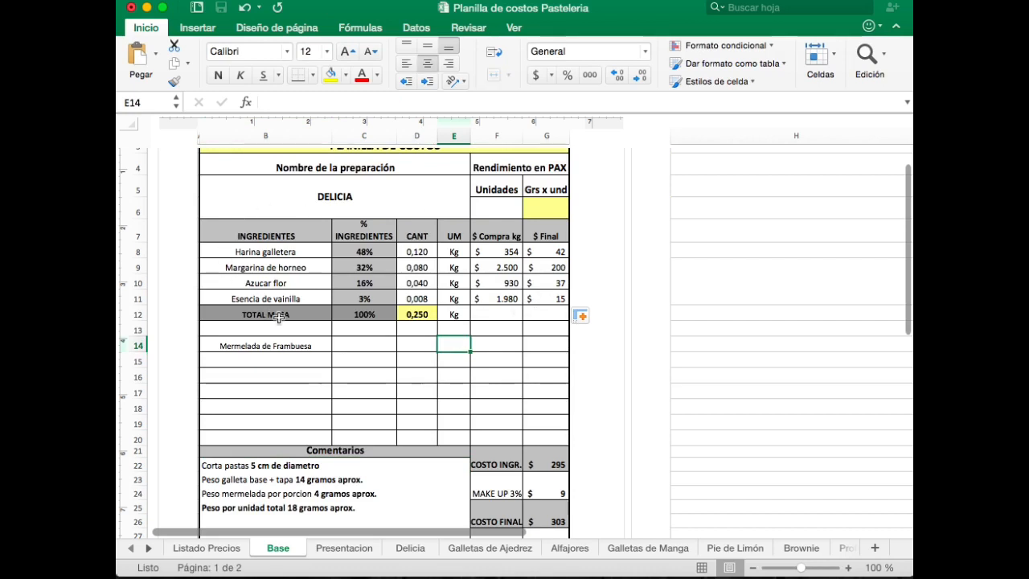
{"action": "left_click", "coordinate": [393, 345]}
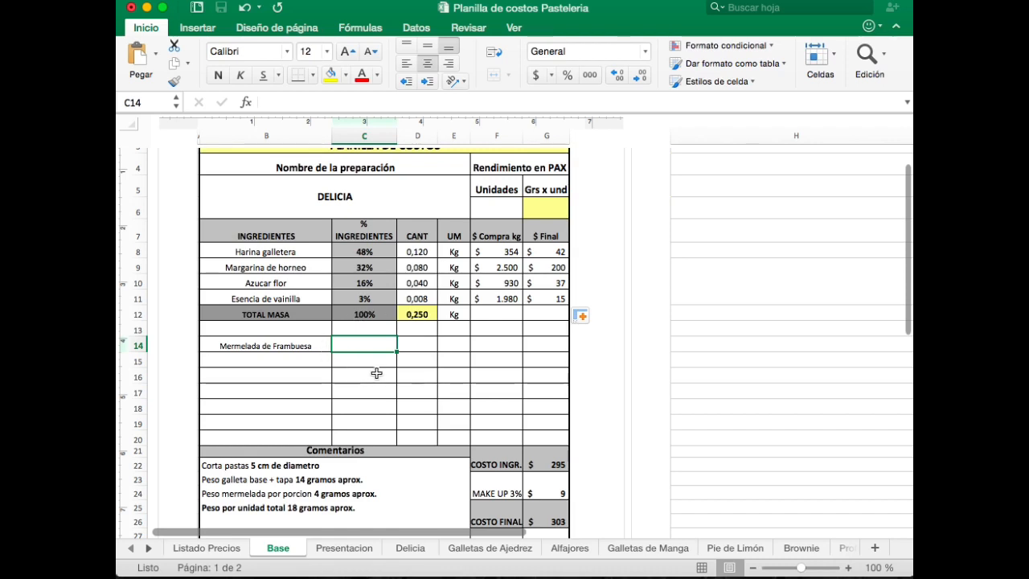
{"action": "left_click", "coordinate": [429, 343]}
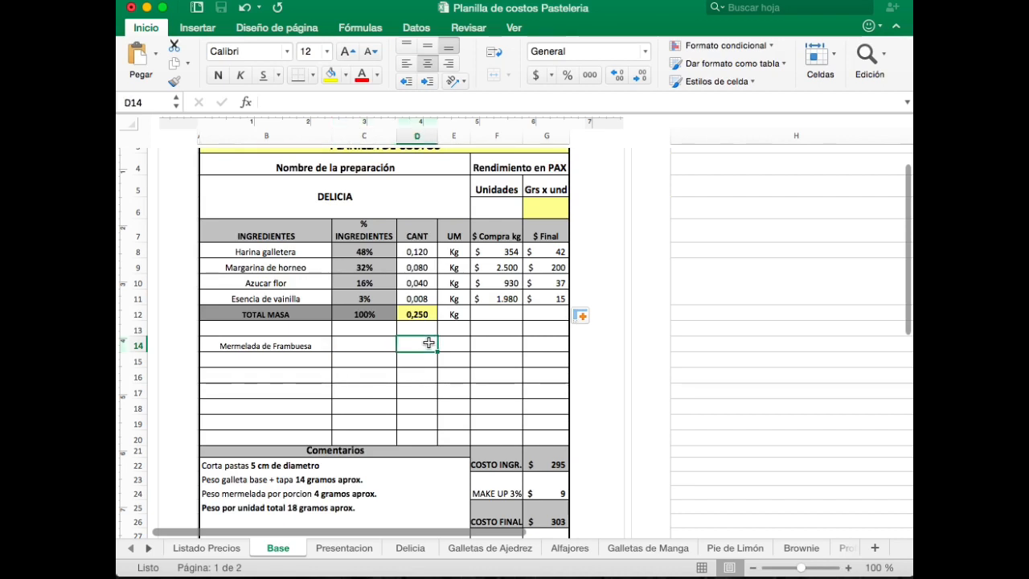
{"action": "type", "text": "0,080"}
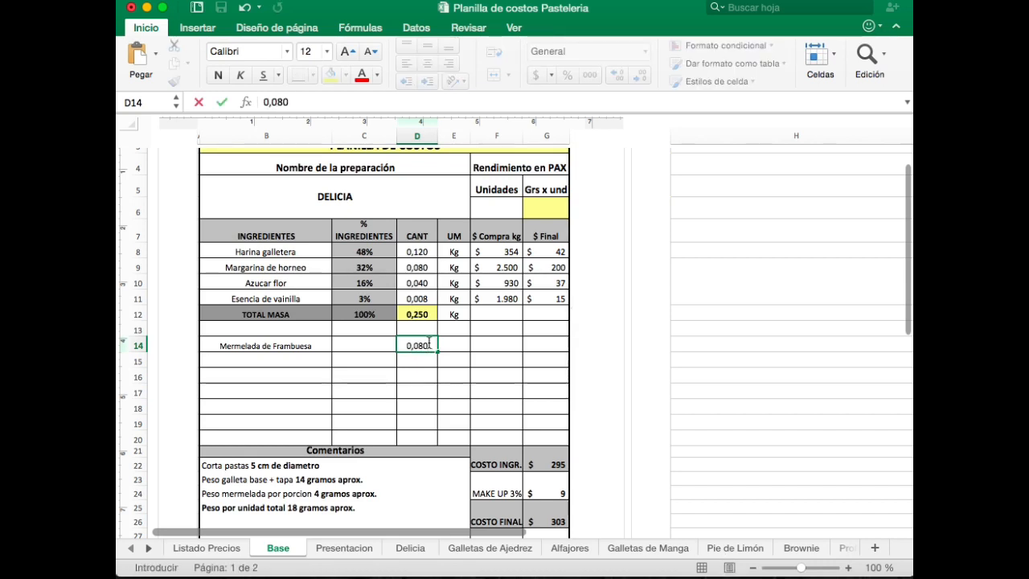
Calculate the % INGREDIENTES share of Mermelada de Frambuesa in C14 with the formula =(C12*D14)/D12
{"action": "left_click", "coordinate": [356, 345]}
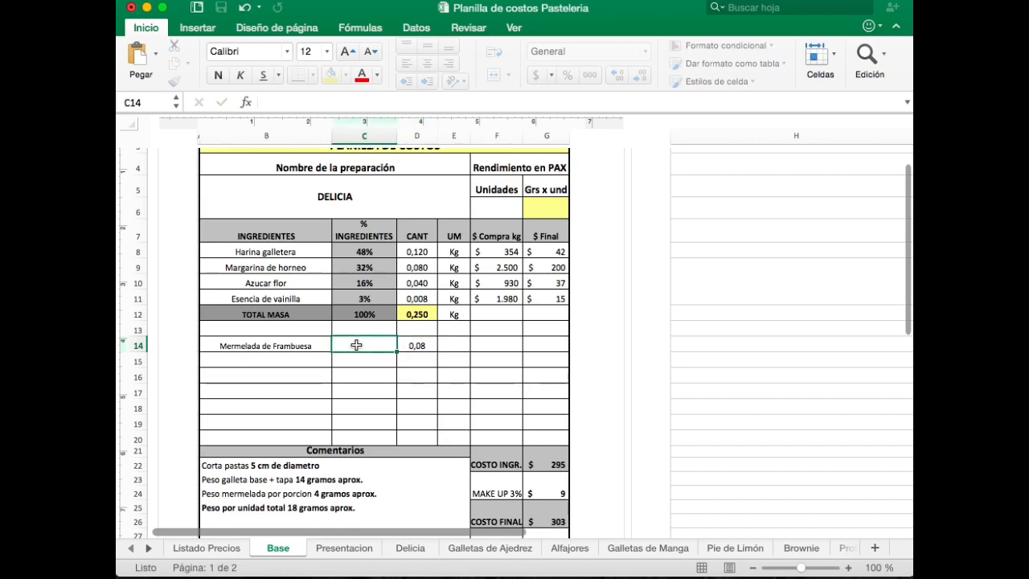
{"action": "type", "text": "="}
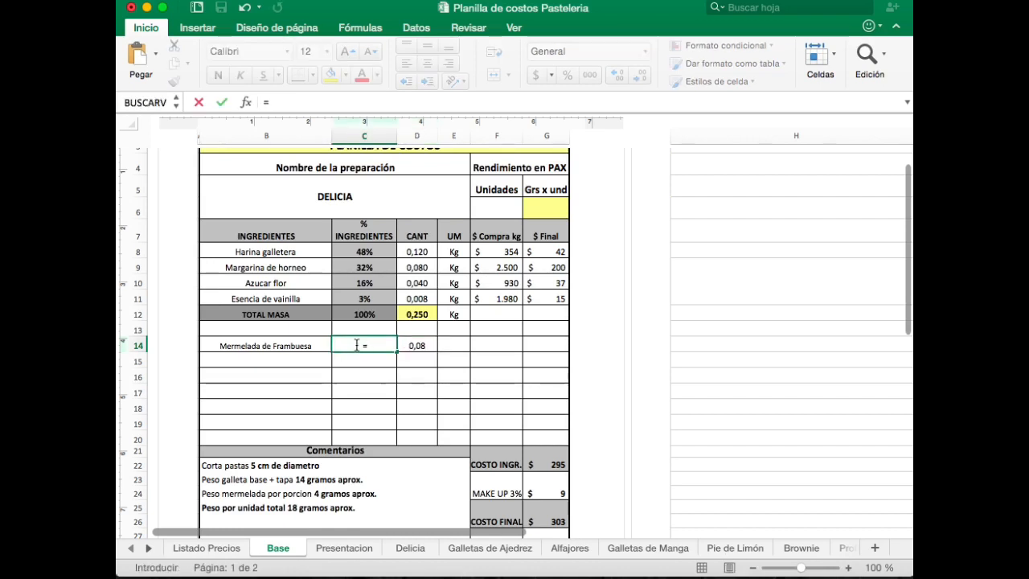
{"action": "type", "text": "("}
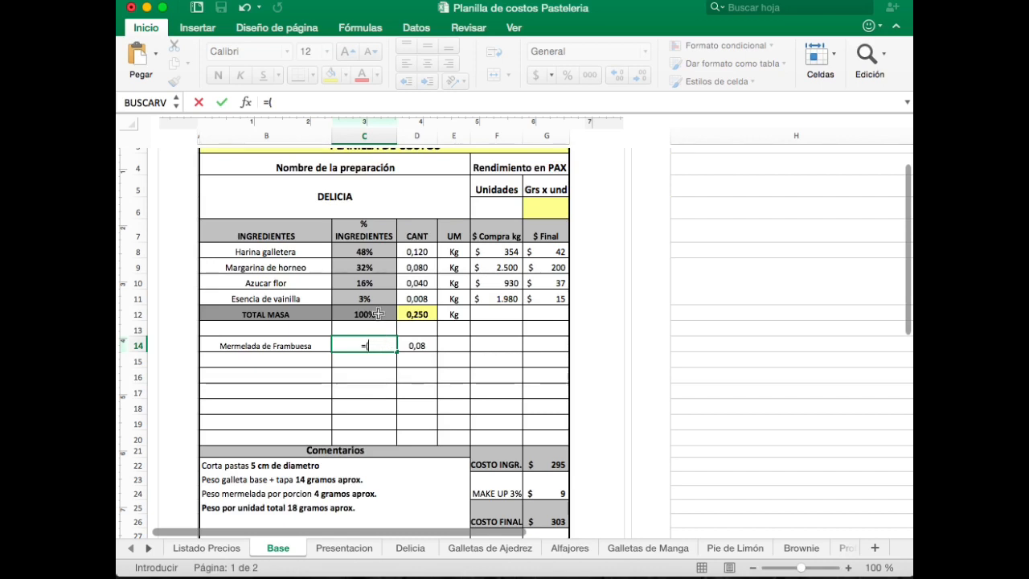
{"action": "left_click", "coordinate": [377, 313]}
{"action": "type", "text": "*"}
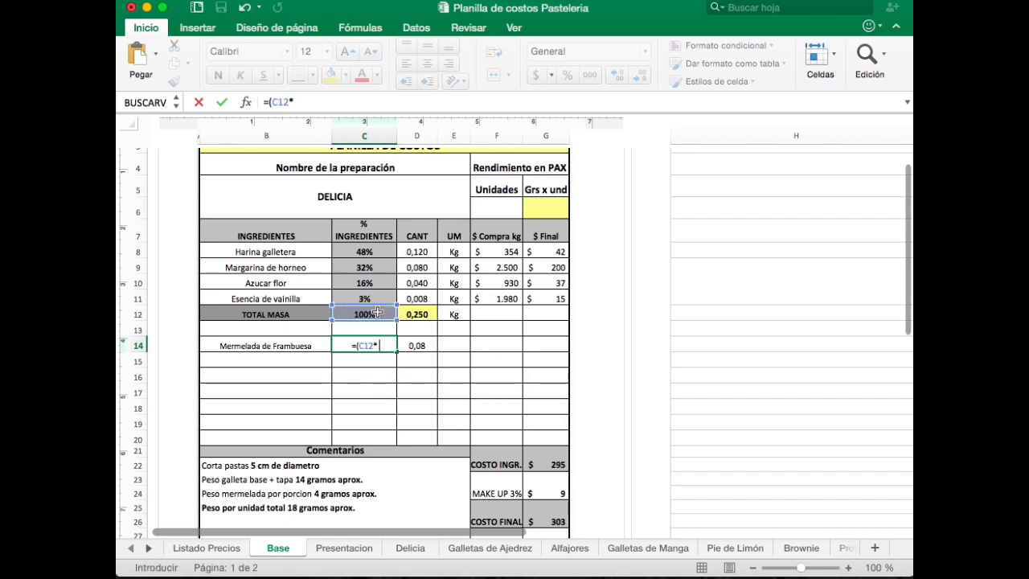
{"action": "left_click", "coordinate": [427, 345]}
{"action": "type", "text": ")/"}
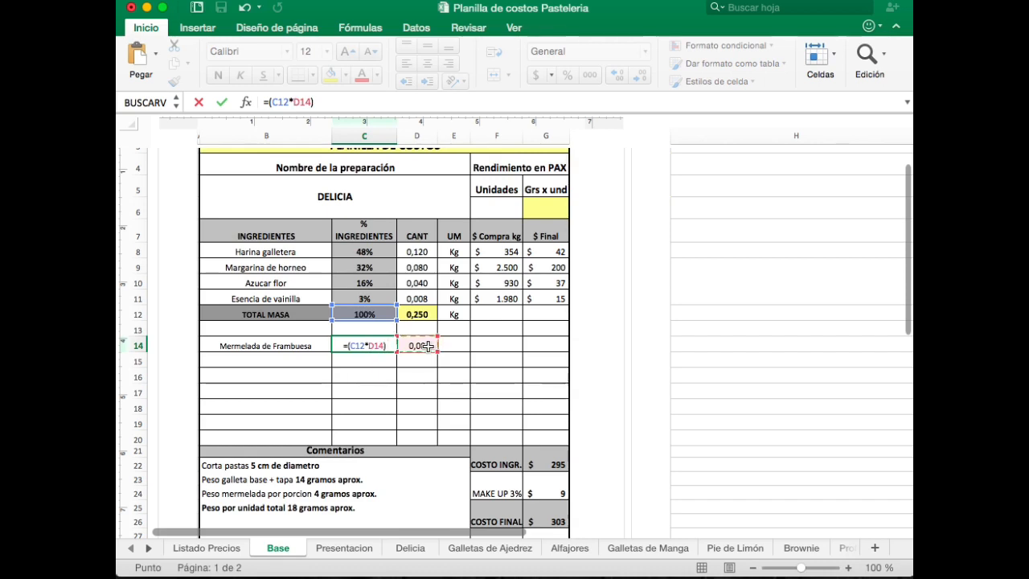
{"action": "left_click", "coordinate": [424, 314]}
{"action": "key", "text": "Return"}
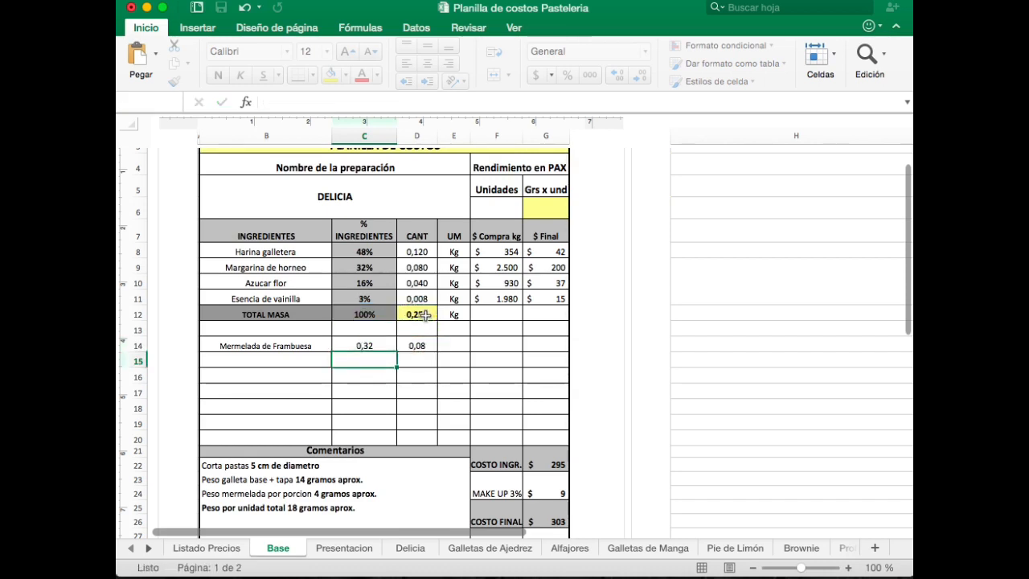
Format the jam's share in C14 as Porcentaje
{"action": "left_click", "coordinate": [373, 344]}
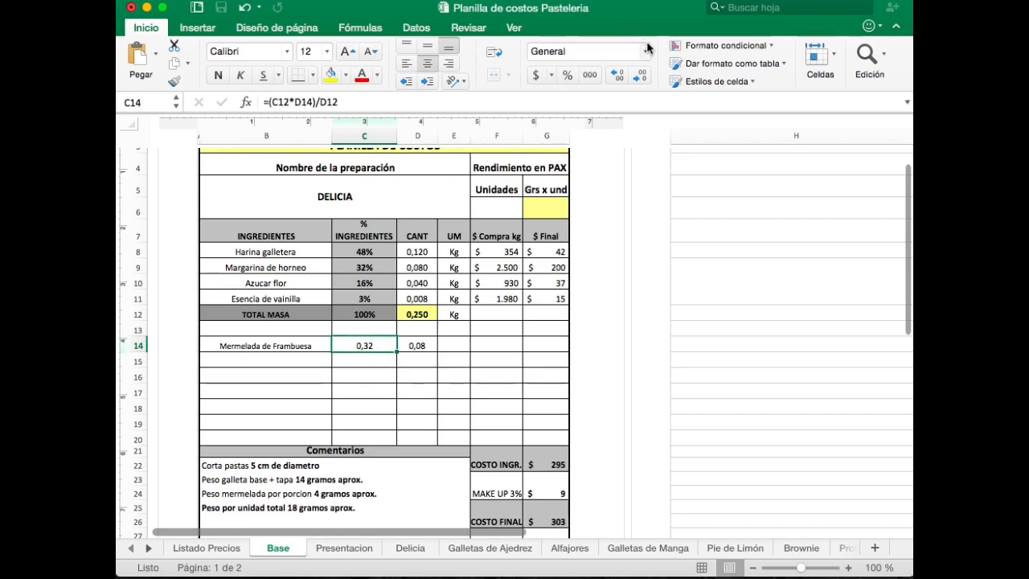
{"action": "left_click", "coordinate": [646, 51]}
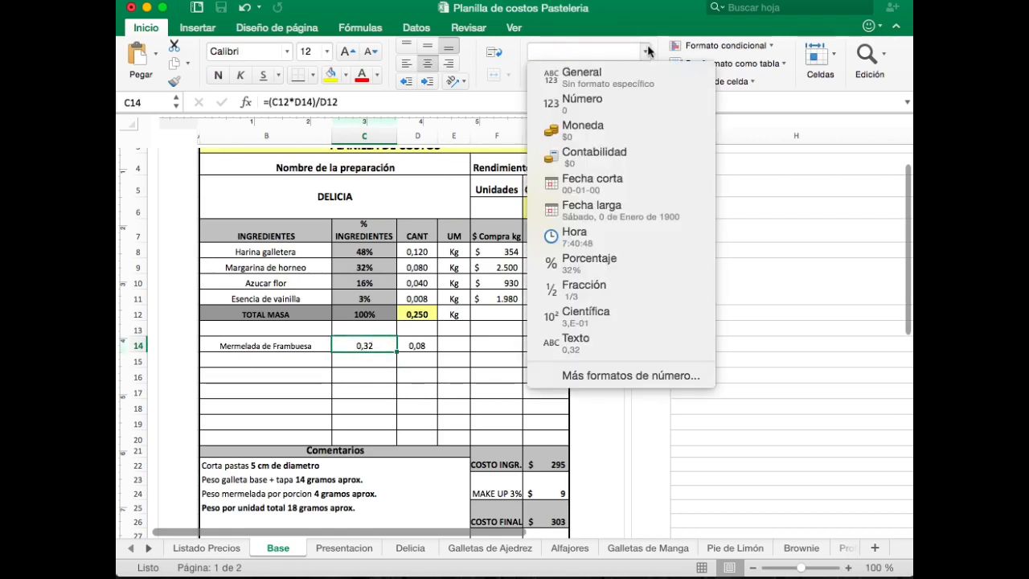
{"action": "left_click", "coordinate": [648, 276]}
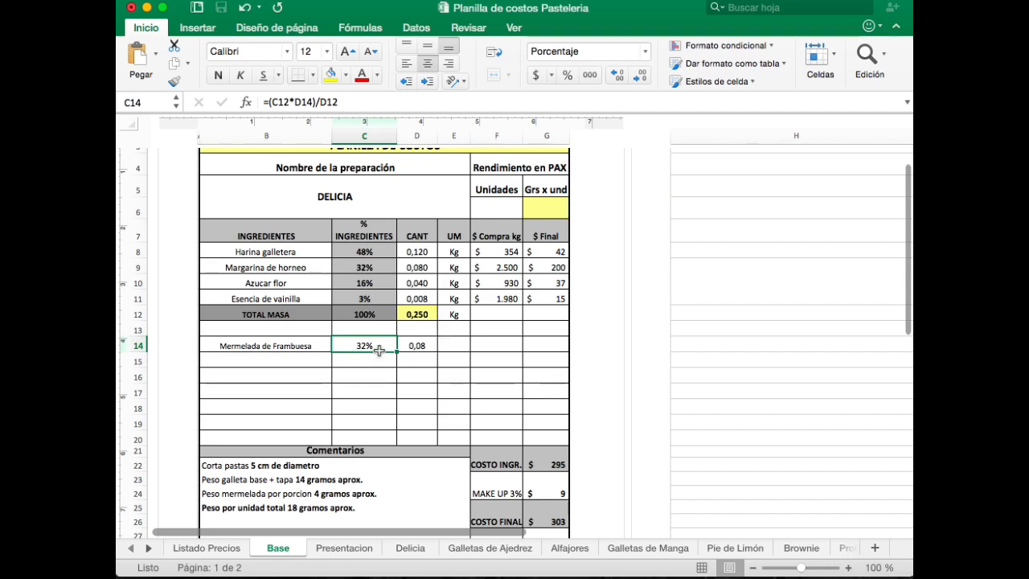
Replace the C14 formula with the fixed value 32% and clear the jam quantity in D14
{"action": "left_click_drag", "start_coordinate": [346, 103], "coordinate": [223, 107]}
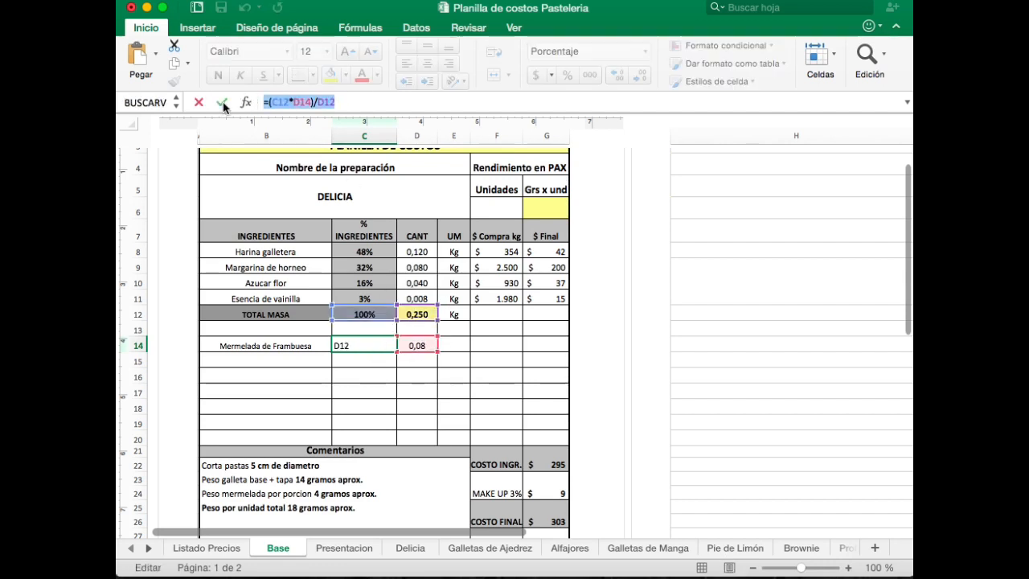
{"action": "type", "text": "32"}
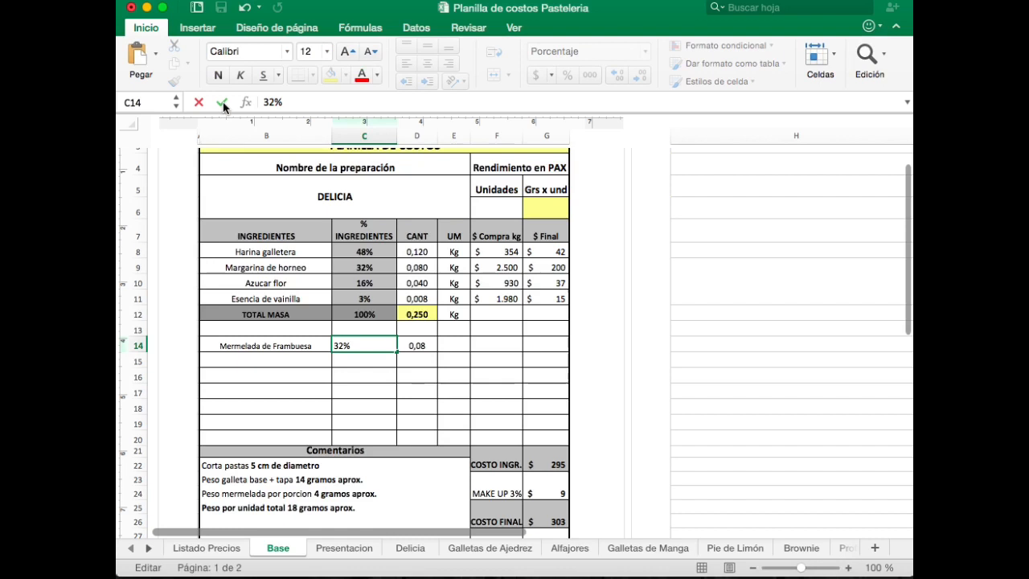
{"action": "left_click", "coordinate": [450, 342]}
{"action": "left_click", "coordinate": [425, 344]}
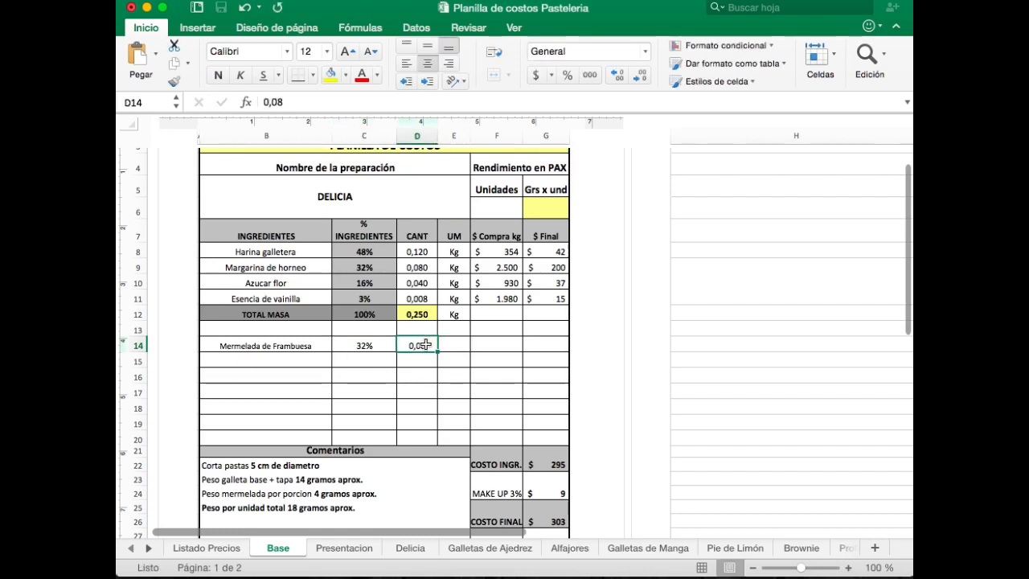
{"action": "key", "text": "Delete"}
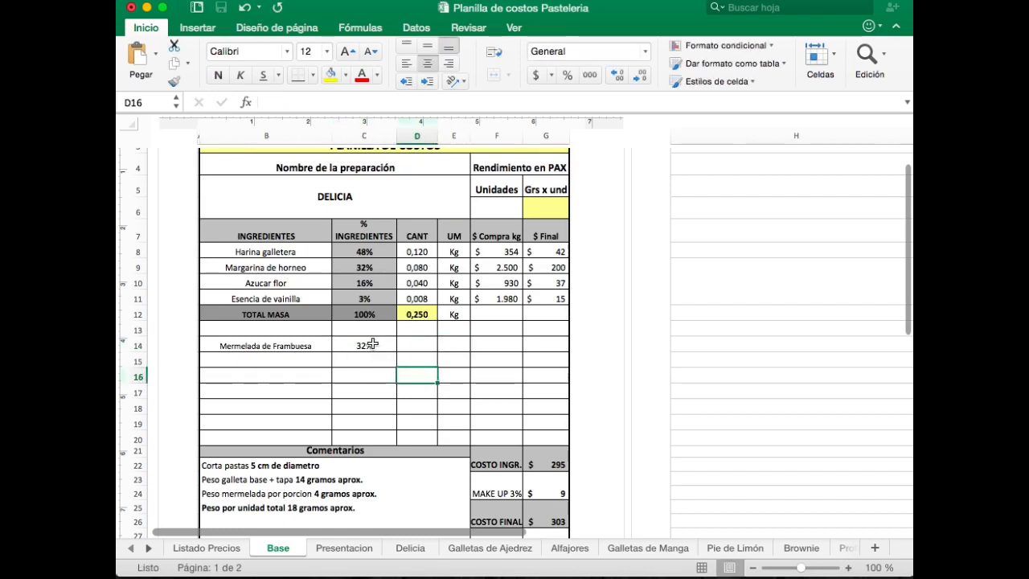
Fill the jam percentage C14, the TOTAL MASA quantity D12 and the Grs x und cell G6 with bright yellow
{"action": "left_click", "coordinate": [367, 344]}
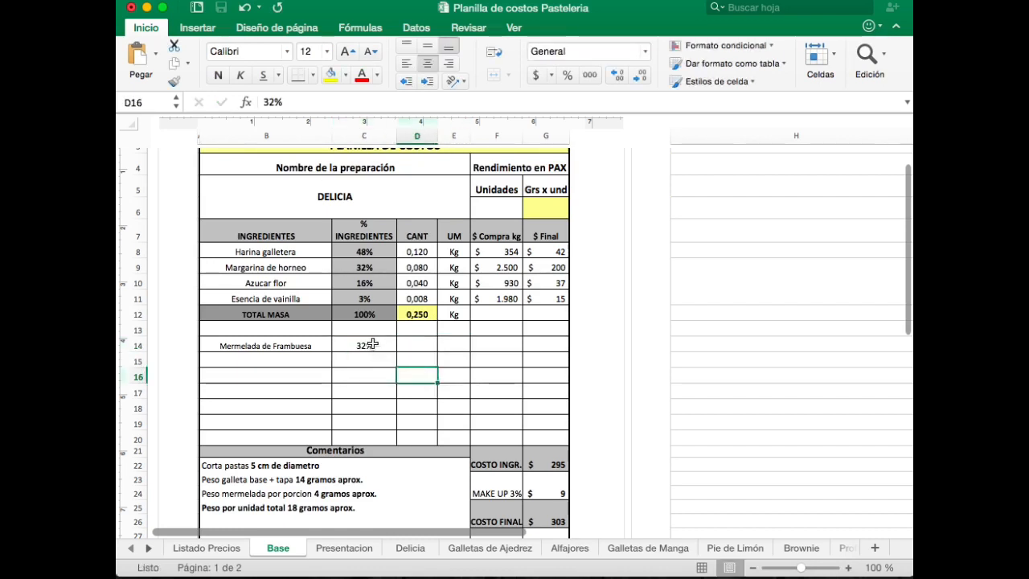
{"action": "left_click", "coordinate": [329, 74]}
{"action": "left_click", "coordinate": [416, 312]}
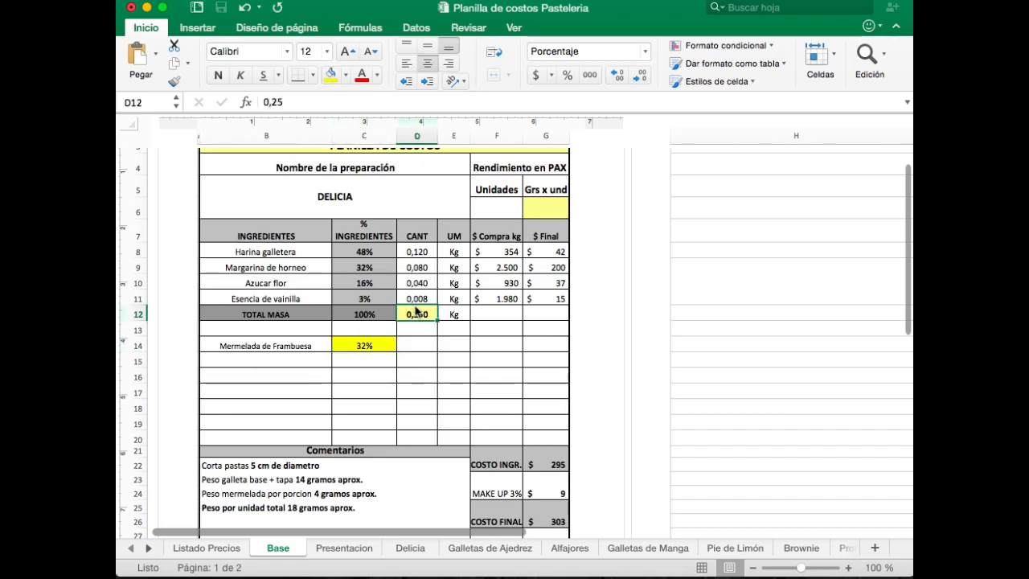
{"action": "left_click", "coordinate": [329, 75]}
{"action": "left_click", "coordinate": [546, 208]}
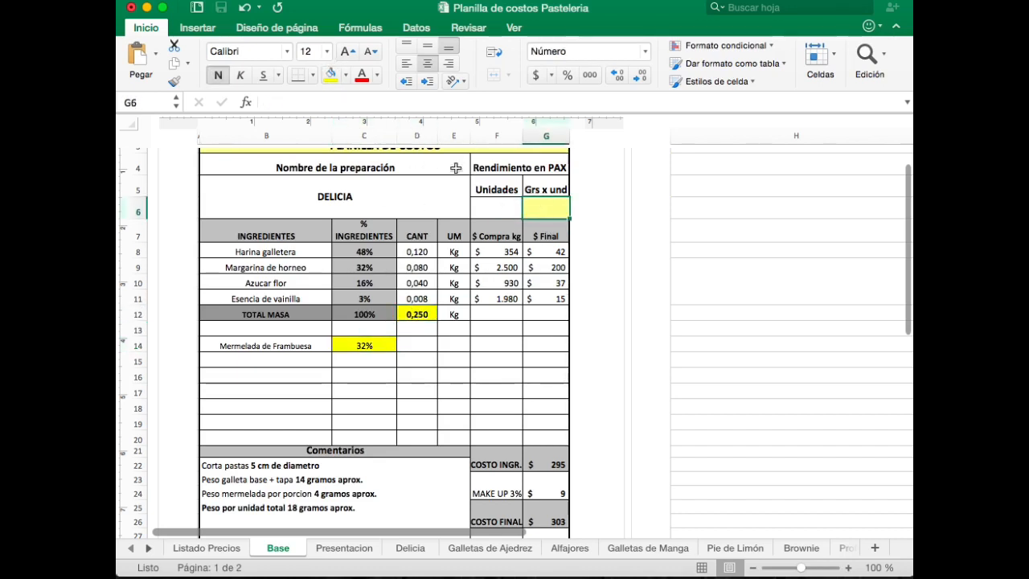
{"action": "left_click", "coordinate": [330, 75]}
Calculate the CANT quantity of Mermelada de Frambuesa in D14 with the formula =D12*C14
{"action": "left_click", "coordinate": [450, 341]}
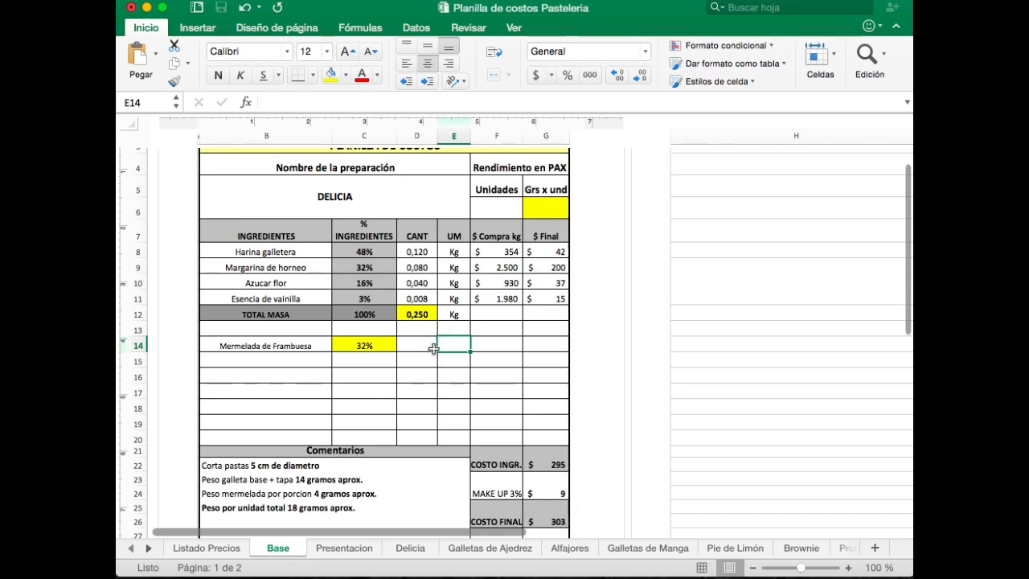
{"action": "left_click", "coordinate": [433, 348]}
{"action": "type", "text": "="}
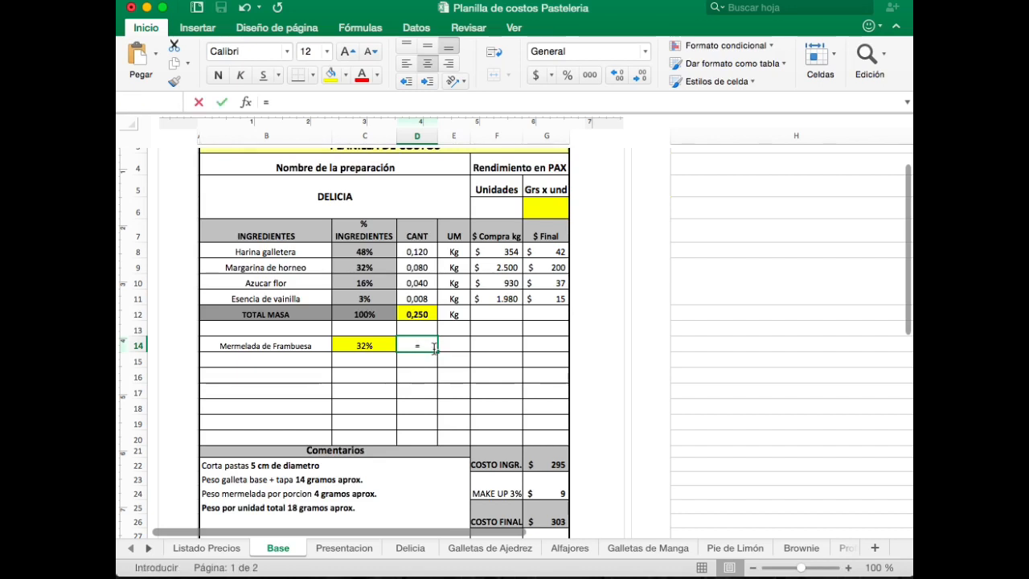
{"action": "left_click", "coordinate": [423, 315]}
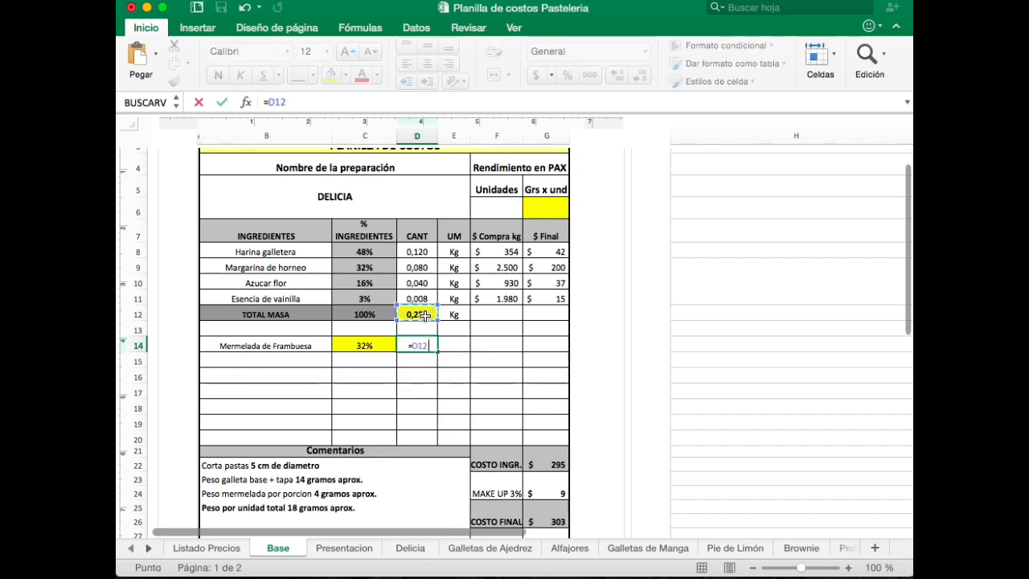
{"action": "type", "text": "*"}
{"action": "left_click", "coordinate": [381, 347]}
{"action": "key", "text": "Return"}
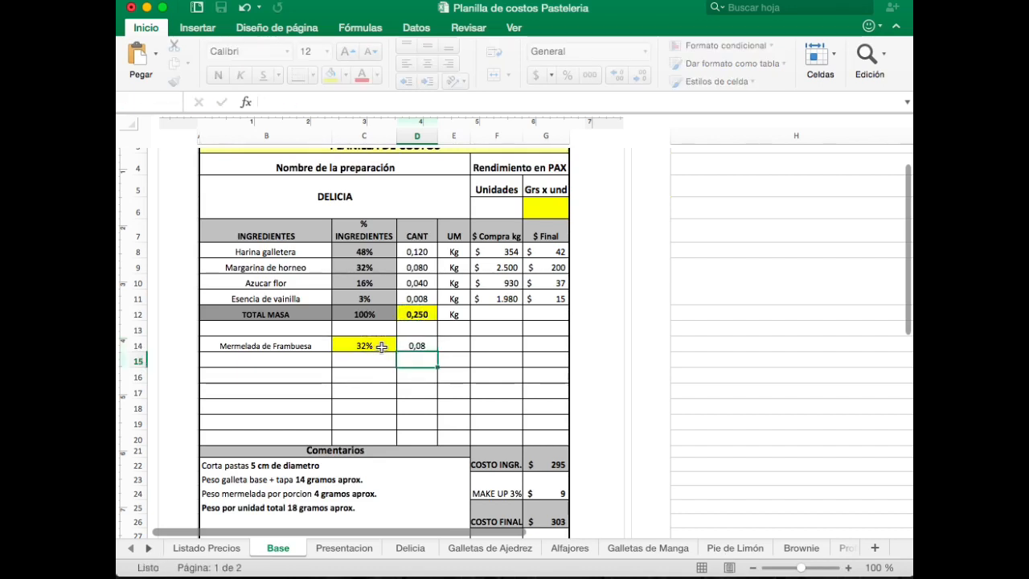
Enter KG as the UM unit for Mermelada de Frambuesa in E14
{"action": "left_click", "coordinate": [464, 343]}
{"action": "type", "text": "KG"}
{"action": "key", "text": "Return"}
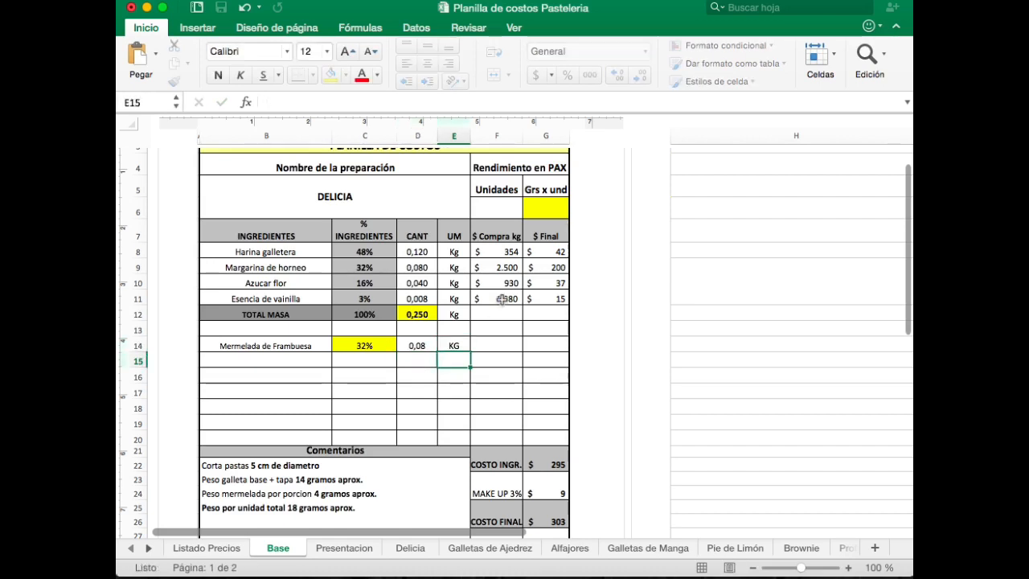
Copy the F11 BUSCARV price formula down to the jam row F14 and clear the in-between cells F12:F13
{"action": "left_click", "coordinate": [506, 297]}
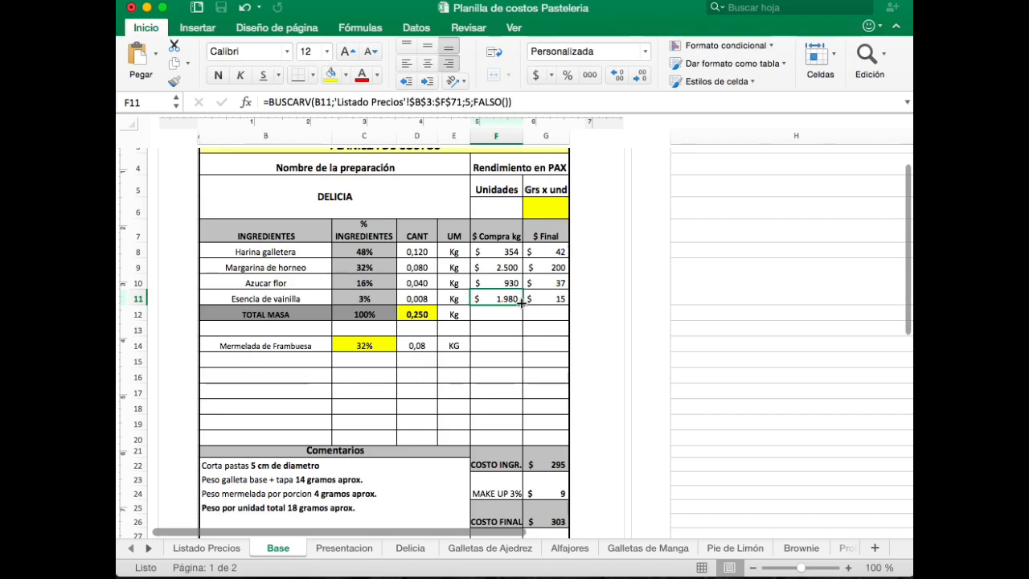
{"action": "left_click_drag", "start_coordinate": [522, 306], "coordinate": [512, 331]}
{"action": "key", "text": "Delete"}
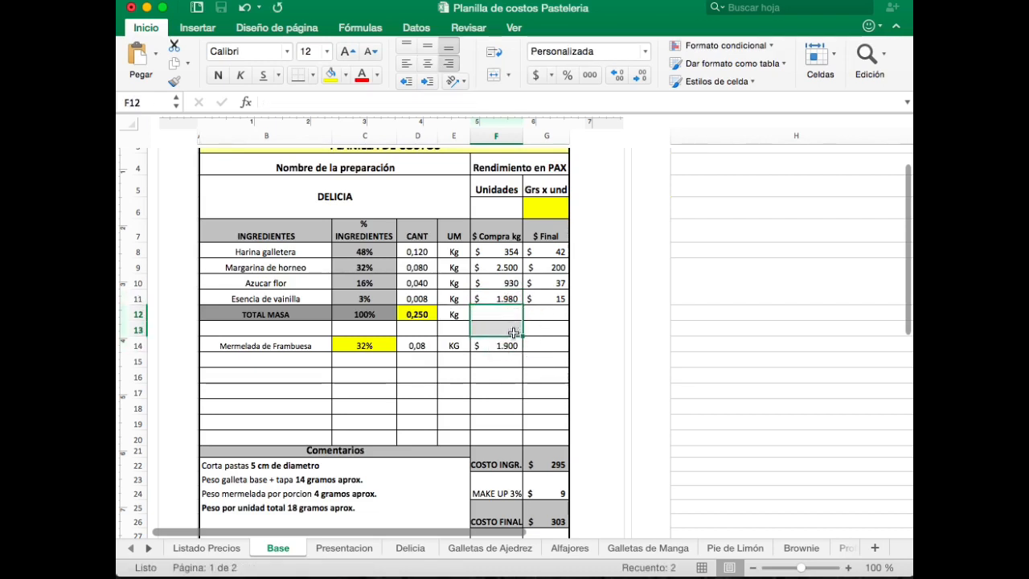
Copy the $ Final cost formula from G11 down through the jam row G14
{"action": "left_click", "coordinate": [555, 297]}
{"action": "left_click_drag", "start_coordinate": [569, 304], "coordinate": [564, 348]}
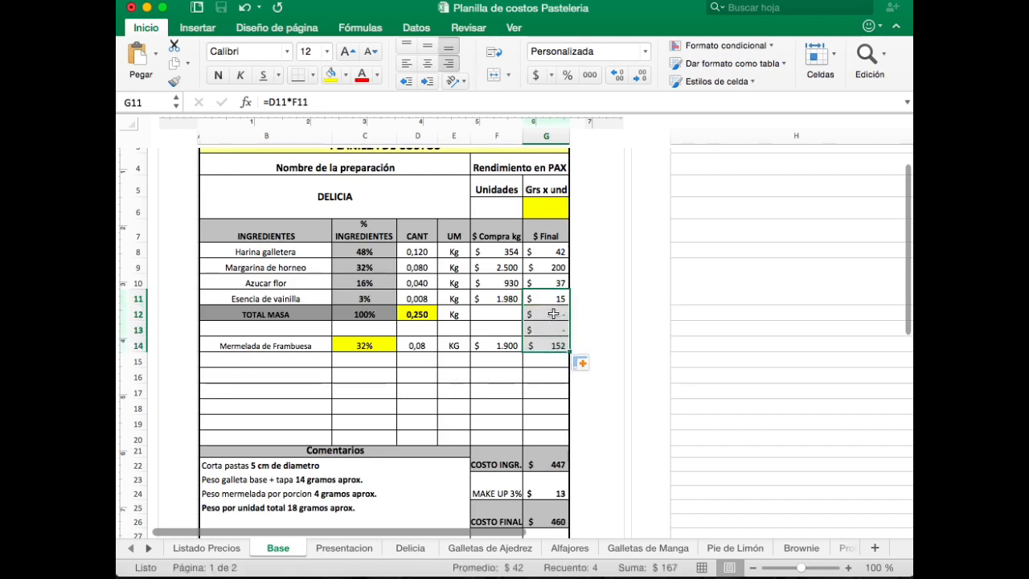
{"action": "left_click", "coordinate": [551, 314]}
{"action": "double_click", "coordinate": [550, 314]}
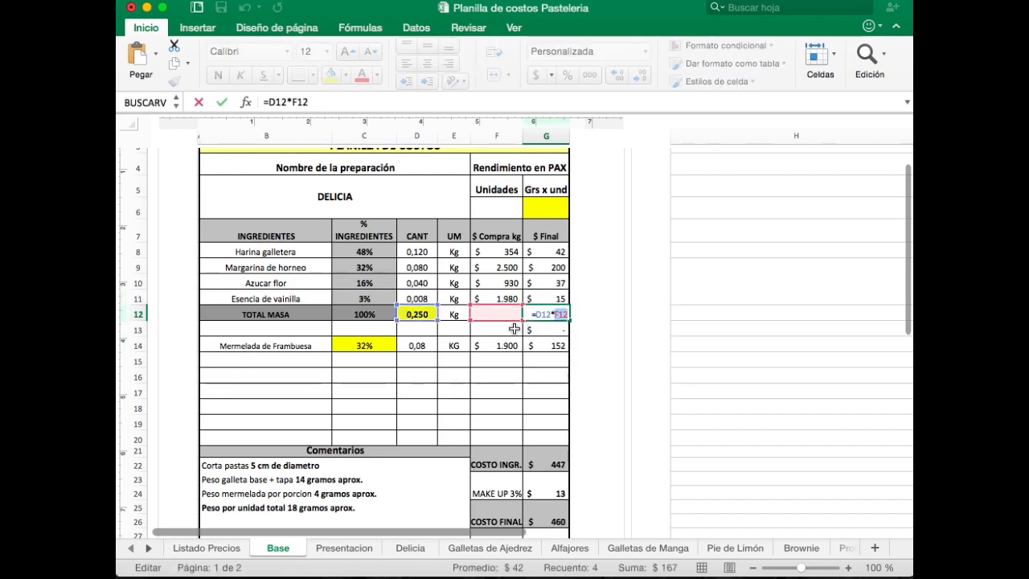
{"action": "left_click", "coordinate": [514, 329]}
{"action": "key", "text": "Return"}
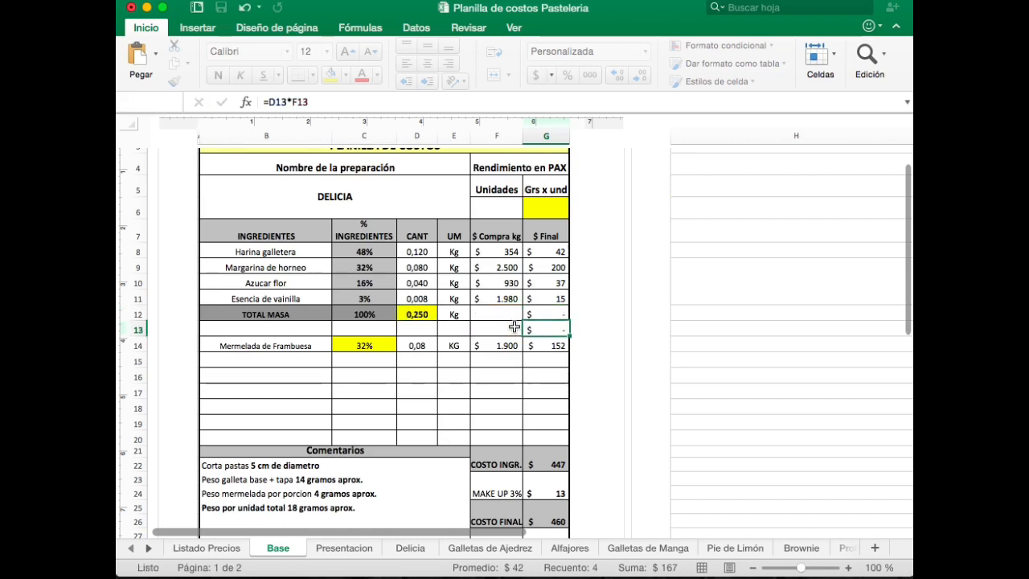
Clear the contents of F12:G13 in the TOTAL MASA row and the empty row below it
{"action": "left_click_drag", "start_coordinate": [511, 314], "coordinate": [539, 328]}
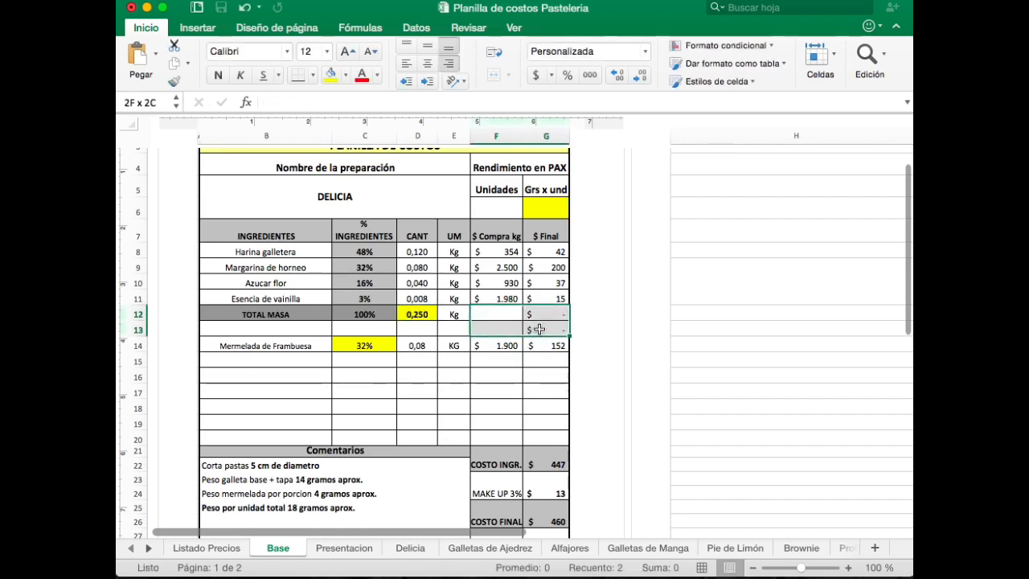
{"action": "key", "text": "Delete"}
{"action": "left_click", "coordinate": [524, 378]}
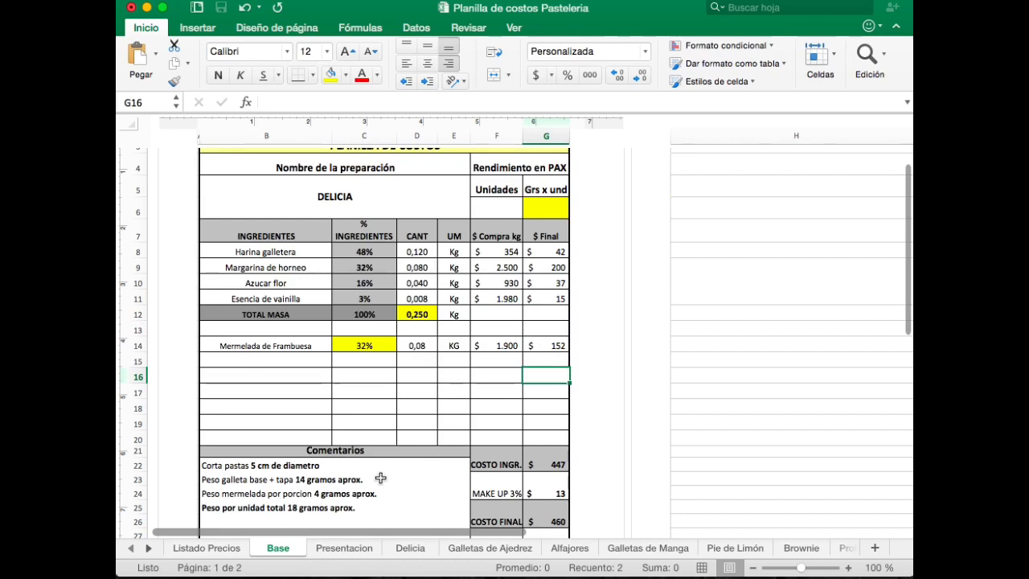
Set the TOTAL MASA quantity in D12 to 0,014, matching the 14-gram cookie weight in Comentarios
{"action": "left_click", "coordinate": [317, 479]}
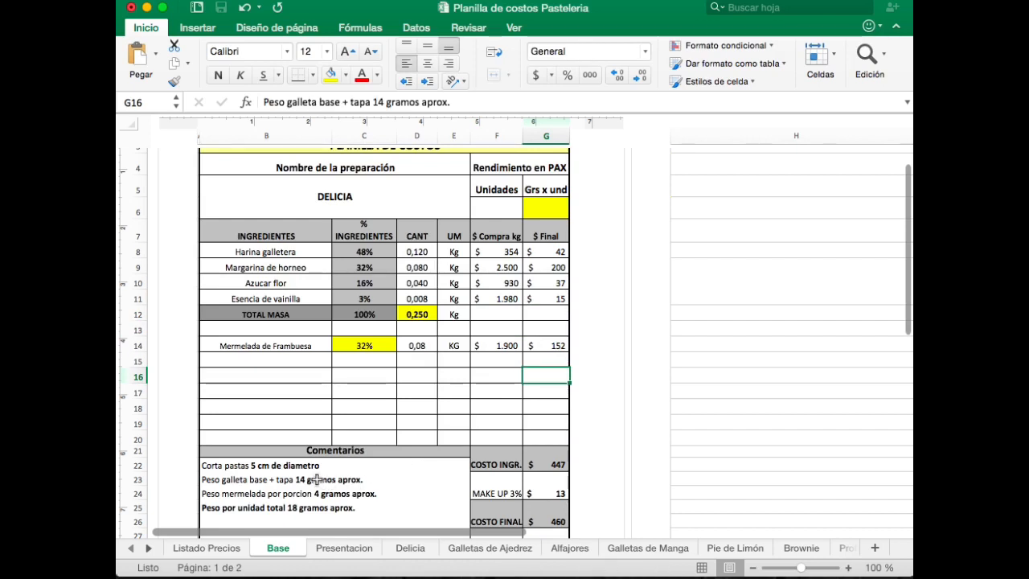
{"action": "left_click", "coordinate": [412, 313]}
{"action": "type", "text": "0"}
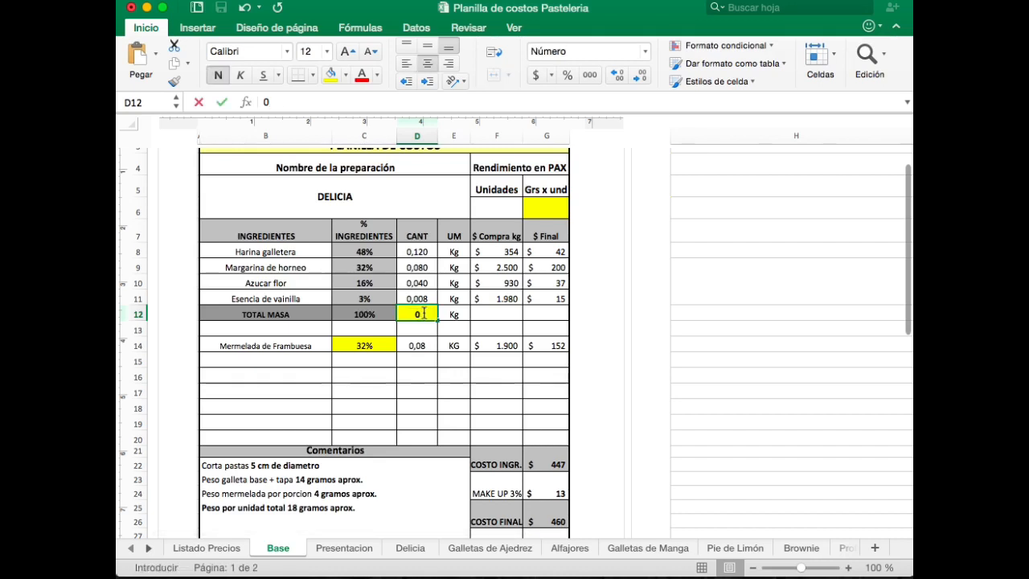
{"action": "type", "text": ",0"}
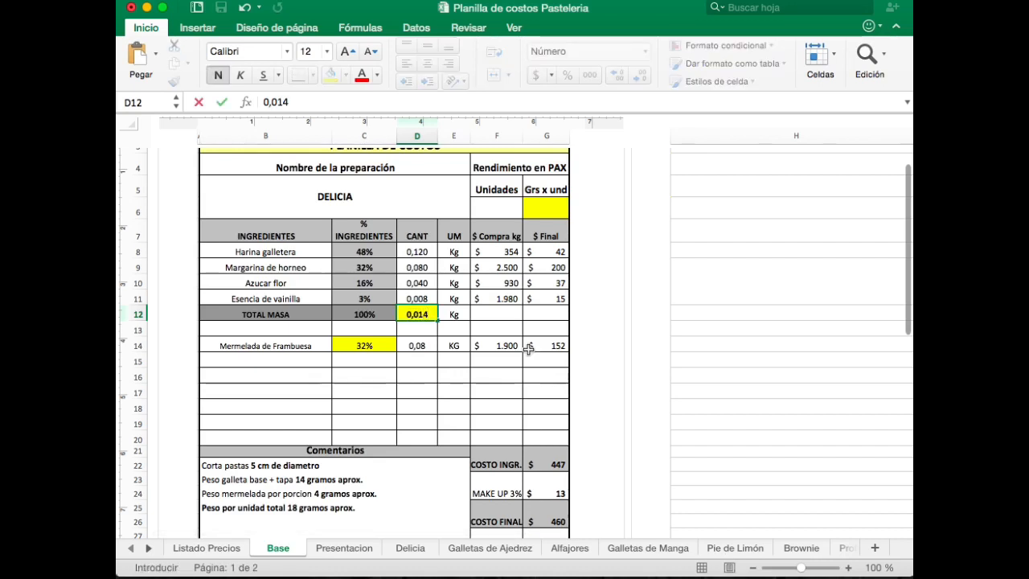
{"action": "type", "text": "14"}
{"action": "key", "text": "Return"}
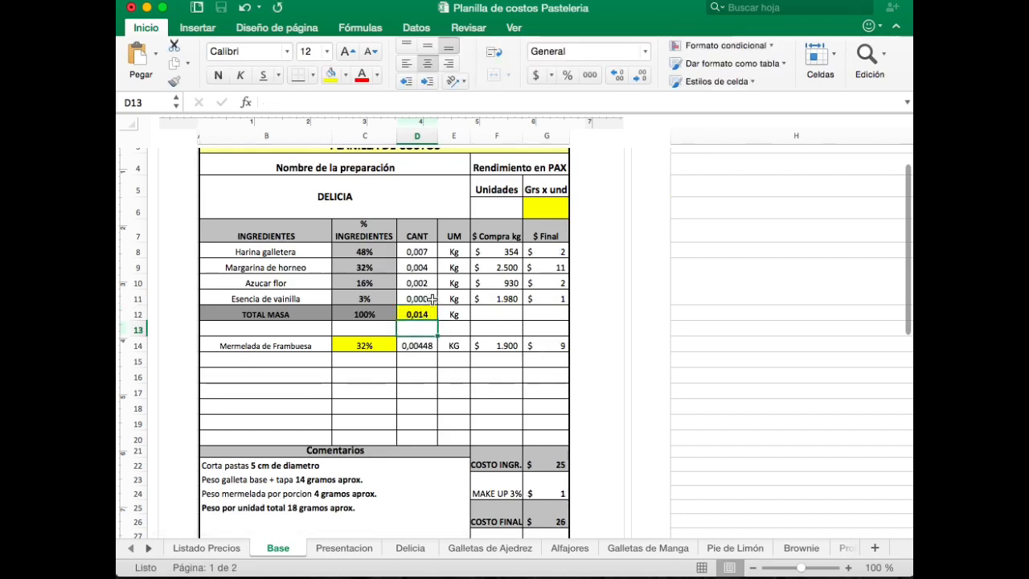
Reduce the jam quantity in D14 to three decimal places and select the TOTAL MASA quantity in D12
{"action": "left_click", "coordinate": [428, 346]}
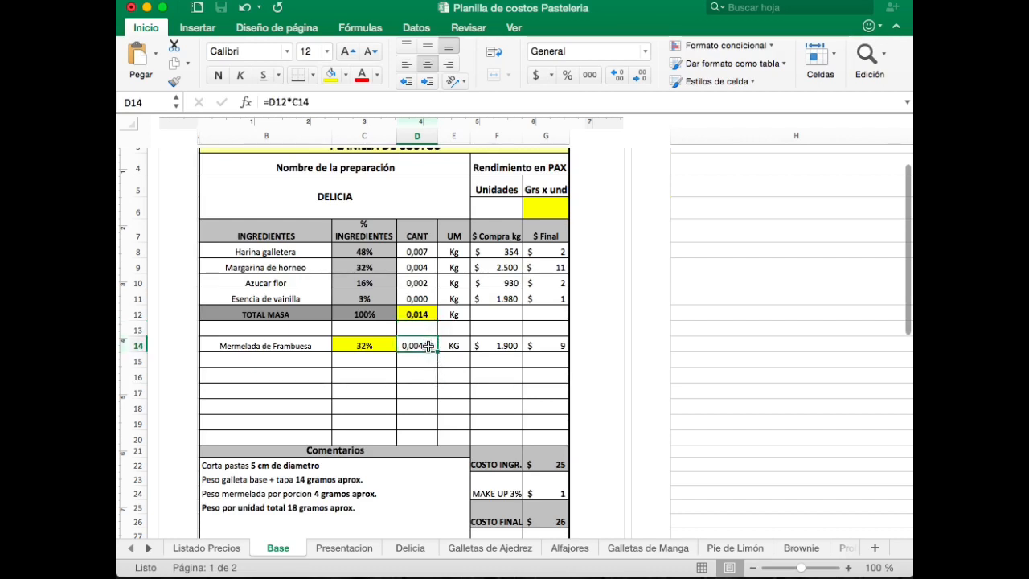
{"action": "left_click", "coordinate": [640, 77]}
{"action": "left_click", "coordinate": [642, 78]}
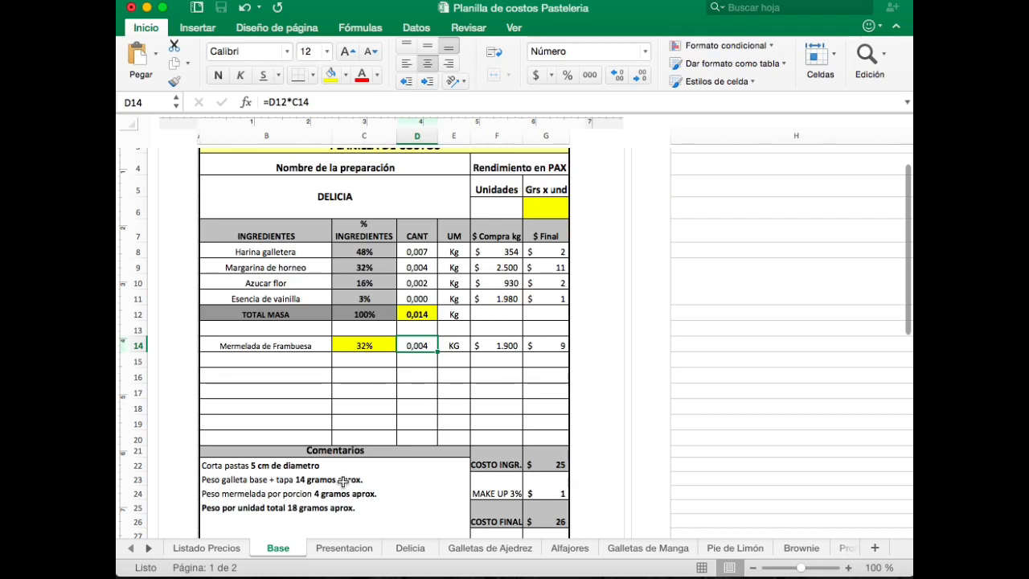
{"action": "left_click", "coordinate": [433, 315]}
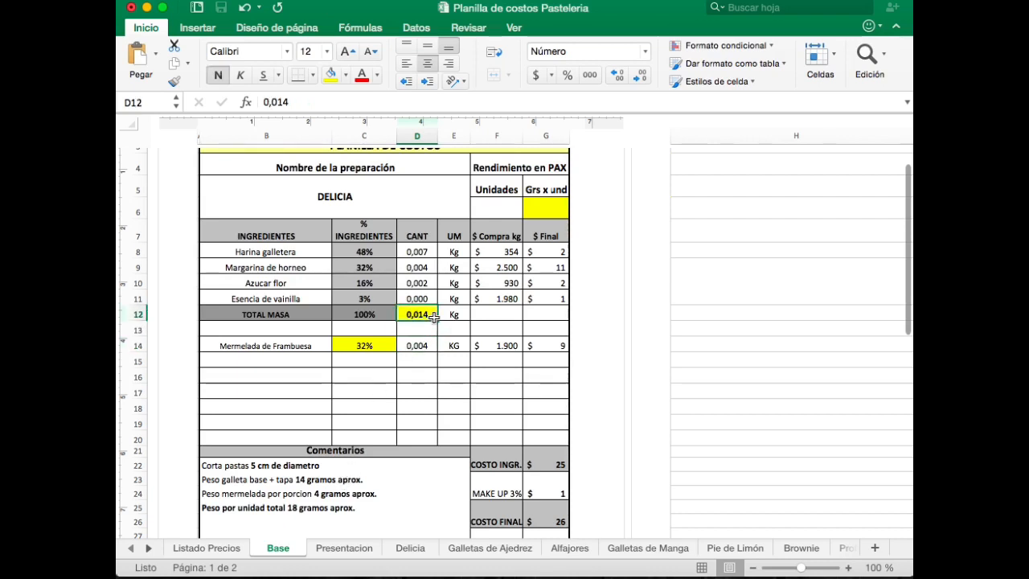
Set the TOTAL MASA quantity in D12 to 0,250 kg
{"action": "type", "text": "0,24"}
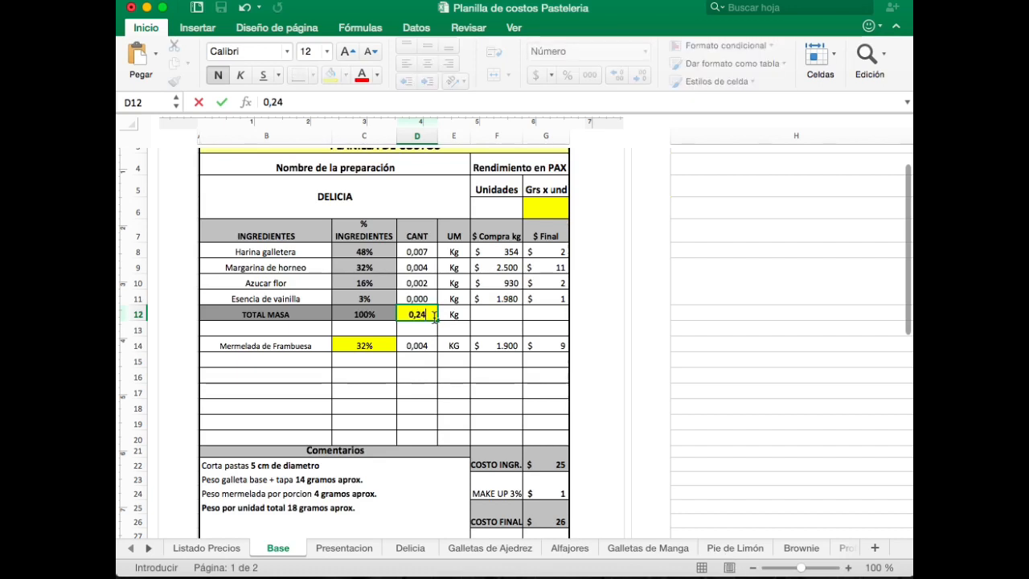
{"action": "key", "text": "BackSpace"}
{"action": "type", "text": "5'"}
{"action": "key", "text": "Return"}
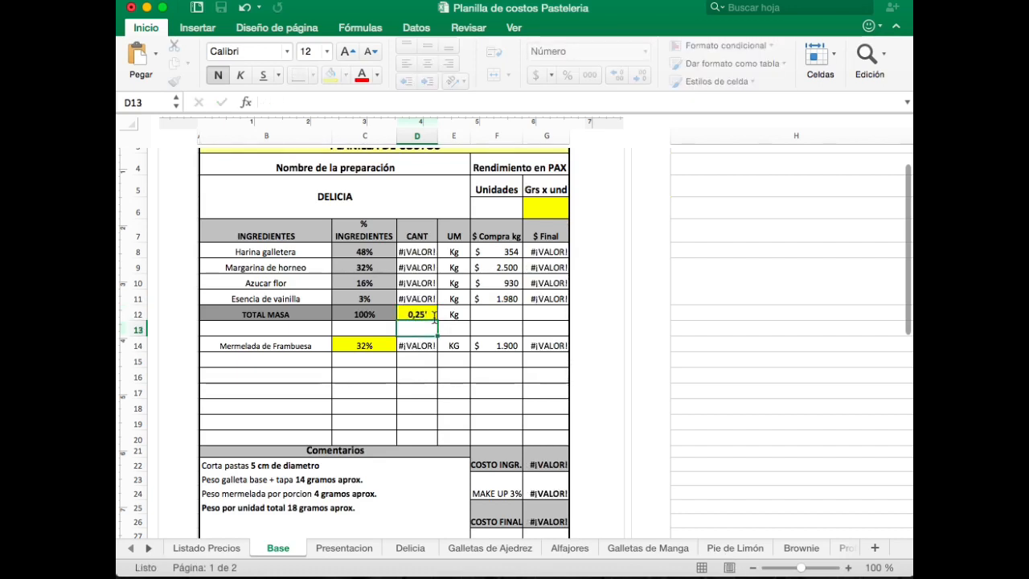
{"action": "left_click", "coordinate": [417, 315]}
{"action": "key", "text": "BackSpace"}
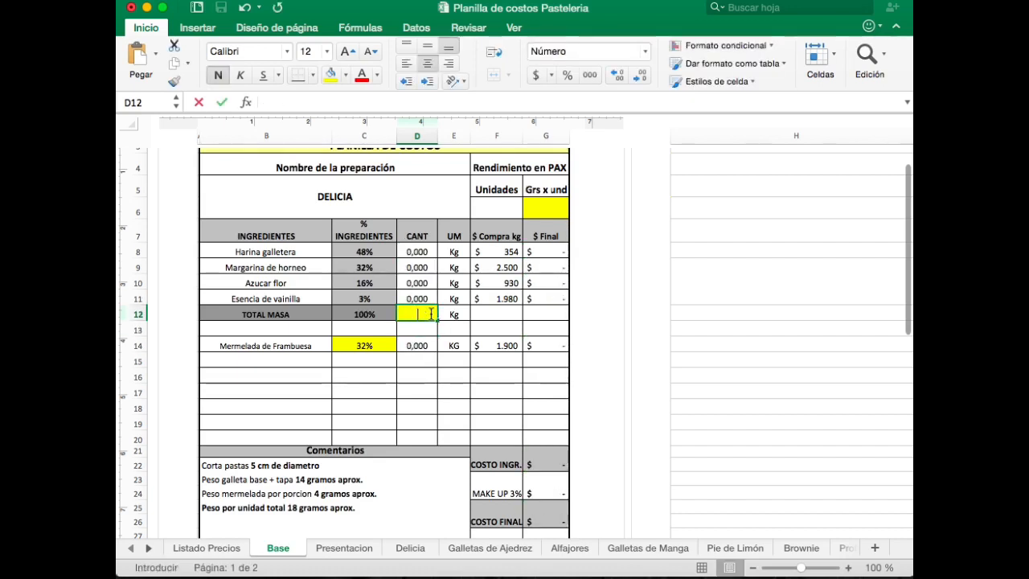
{"action": "type", "text": "0,250"}
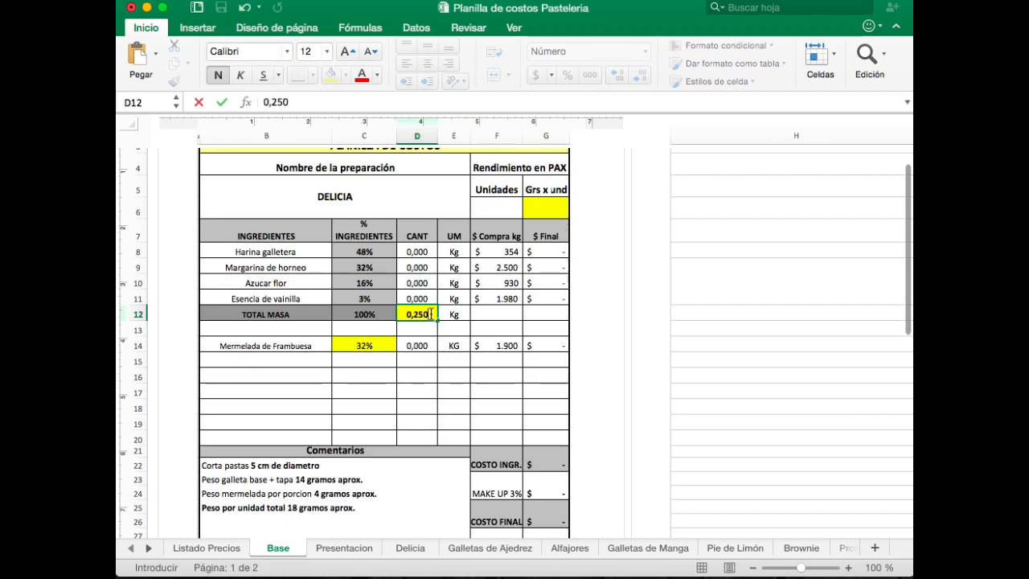
{"action": "key", "text": "Return"}
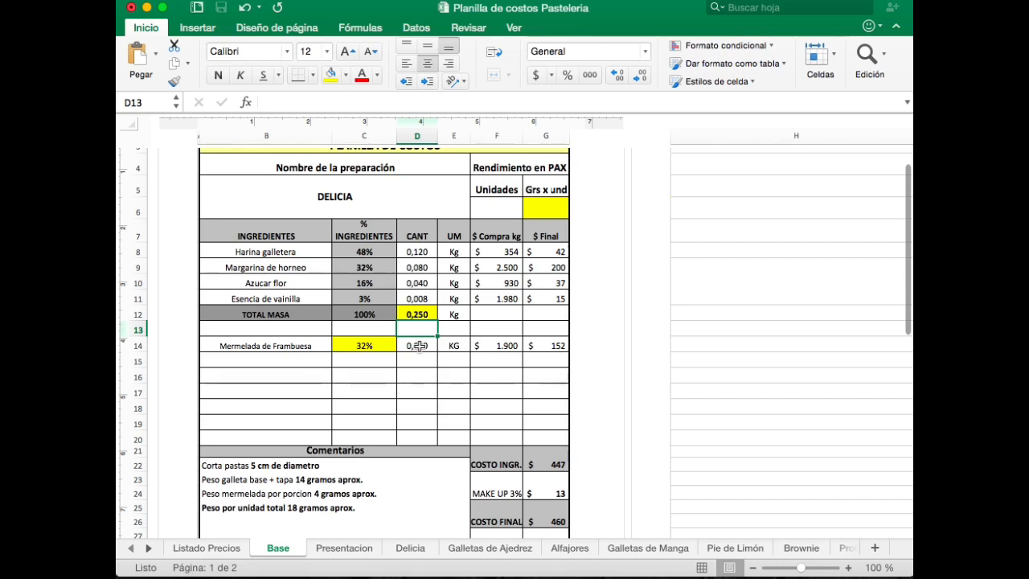
Enter 14 as the grams per unit in G6, matching the base-plus-lid cookie weight in Comentarios
{"action": "left_click", "coordinate": [560, 207]}
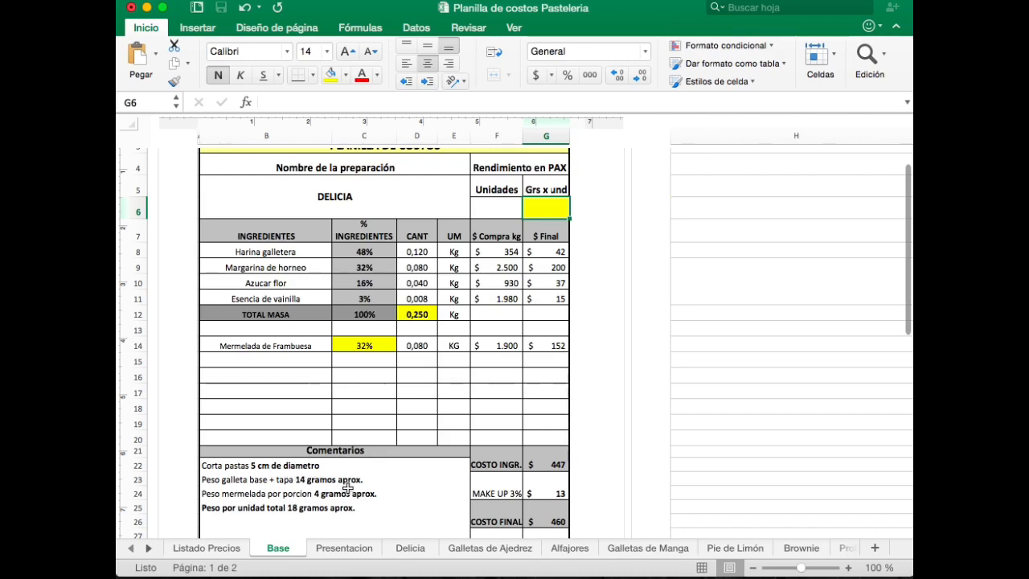
{"action": "type", "text": "14"}
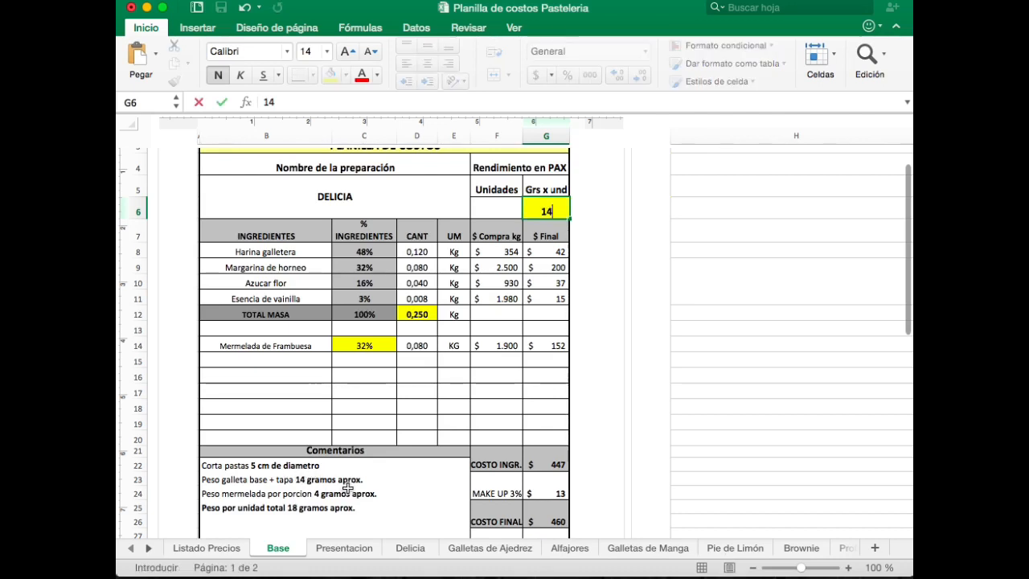
{"action": "left_click", "coordinate": [454, 408]}
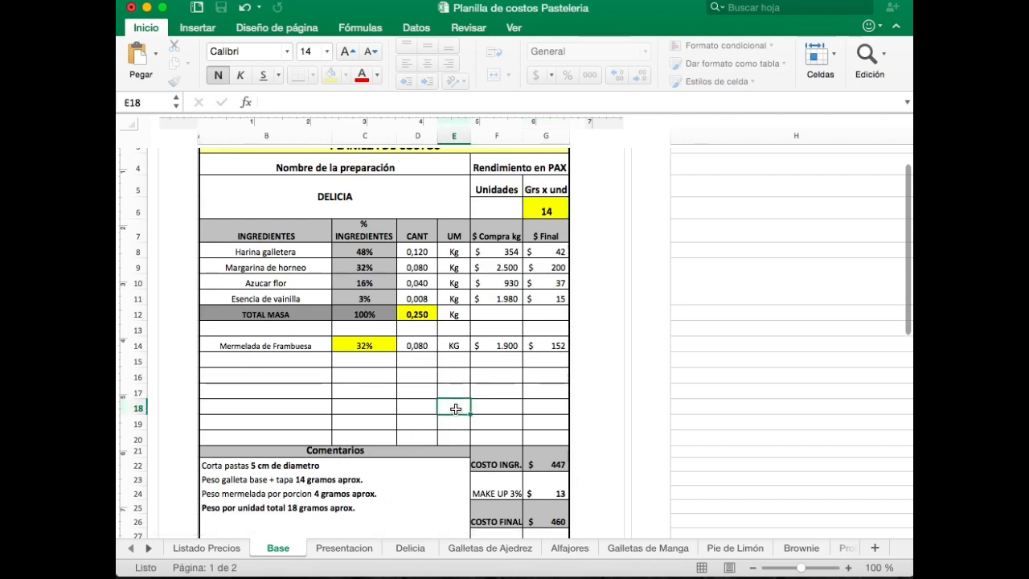
Calculate Unidades in F6 with the formula =(D12*1000)/G6, dividing the dough weight in grams by the unit weight
{"action": "left_click", "coordinate": [509, 206]}
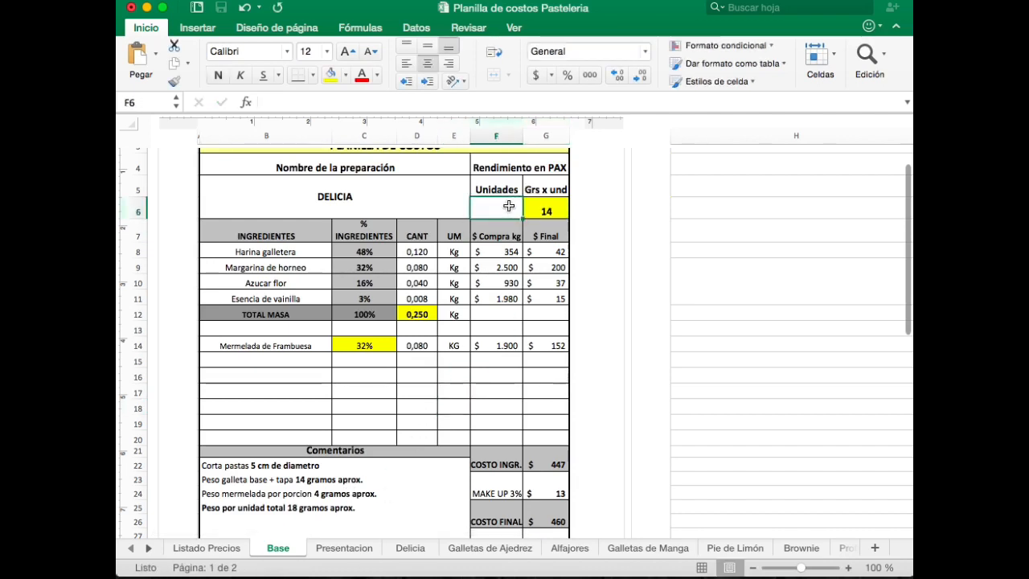
{"action": "type", "text": "=("}
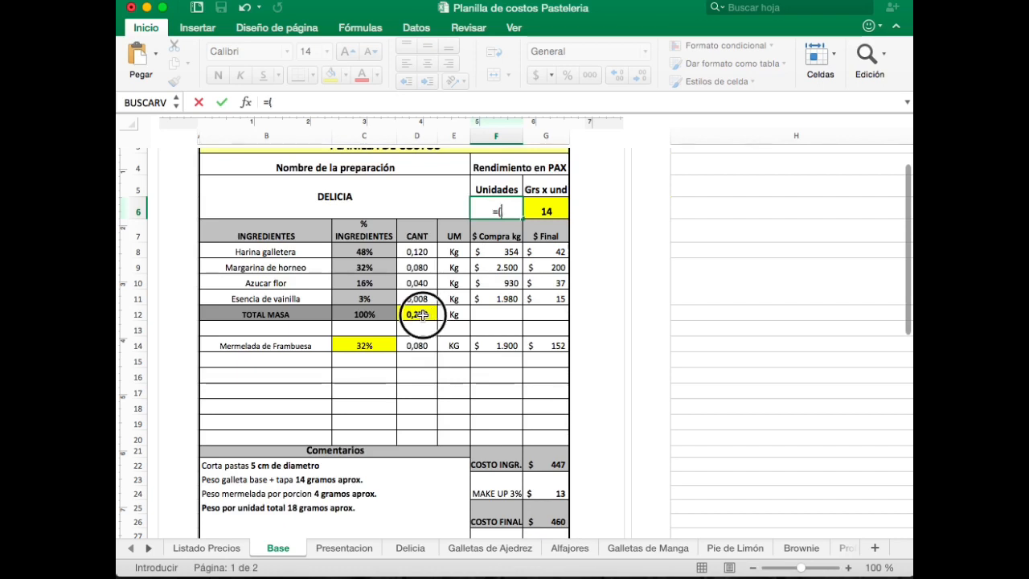
{"action": "left_click", "coordinate": [420, 315]}
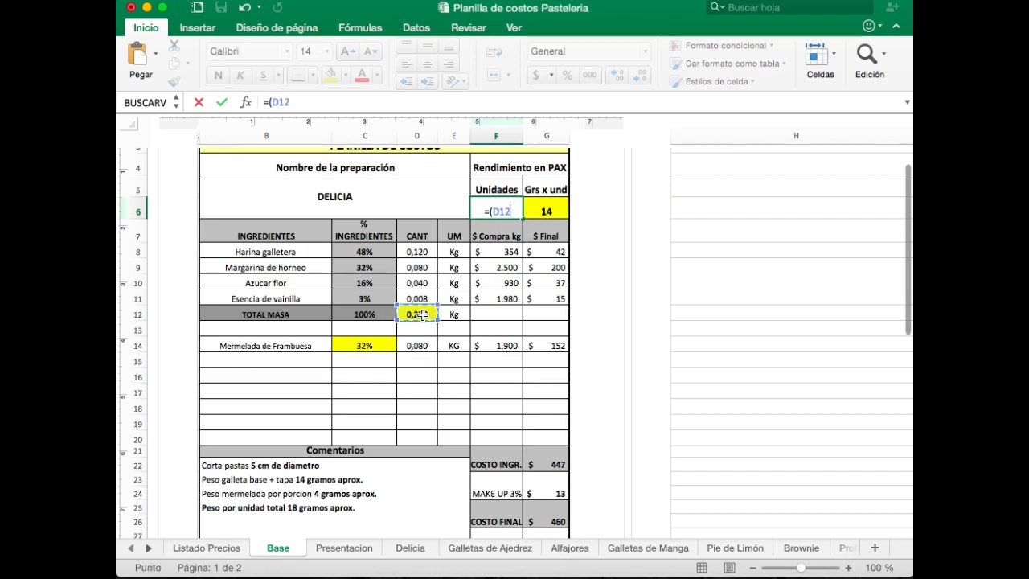
{"action": "type", "text": "*1000"}
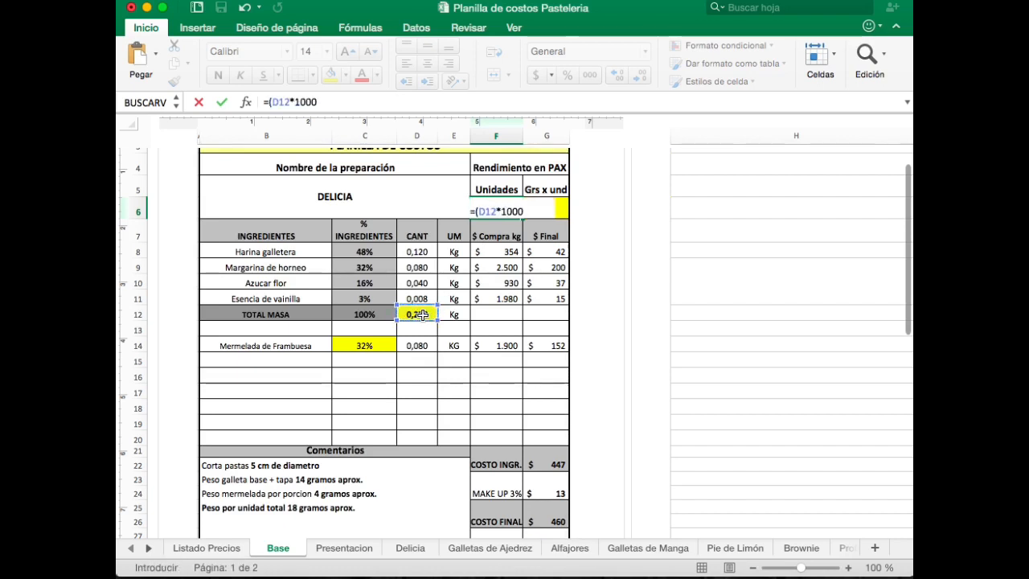
{"action": "type", "text": ")/"}
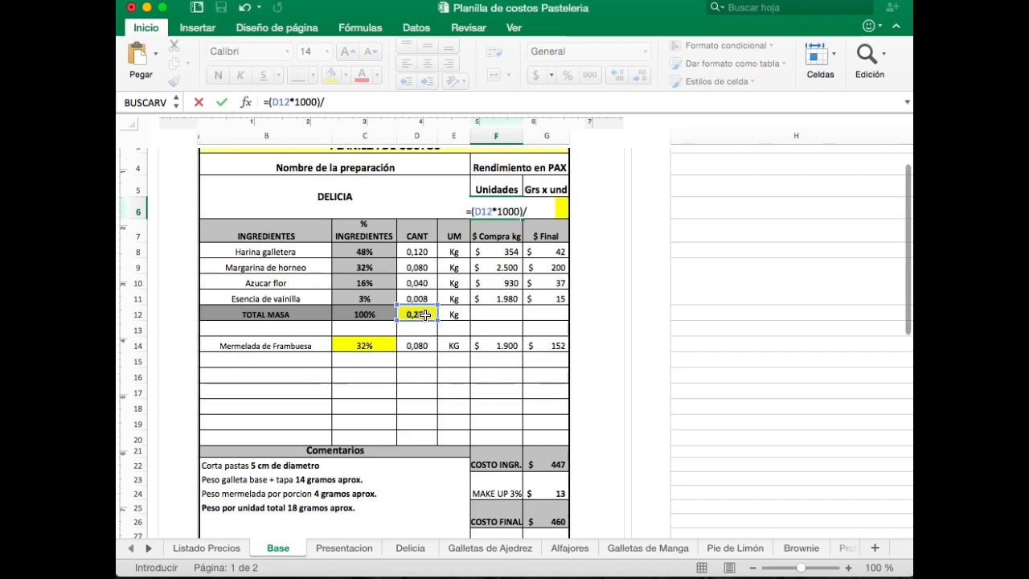
{"action": "left_click", "coordinate": [562, 211]}
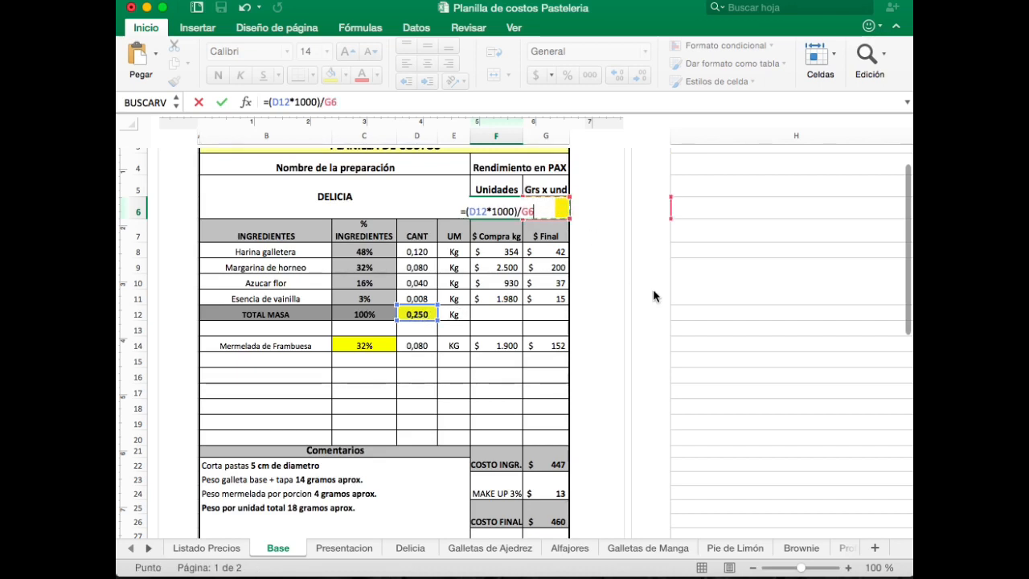
{"action": "key", "text": "Return"}
Format the Unidades result in F6 to show no decimal places
{"action": "left_click", "coordinate": [488, 204]}
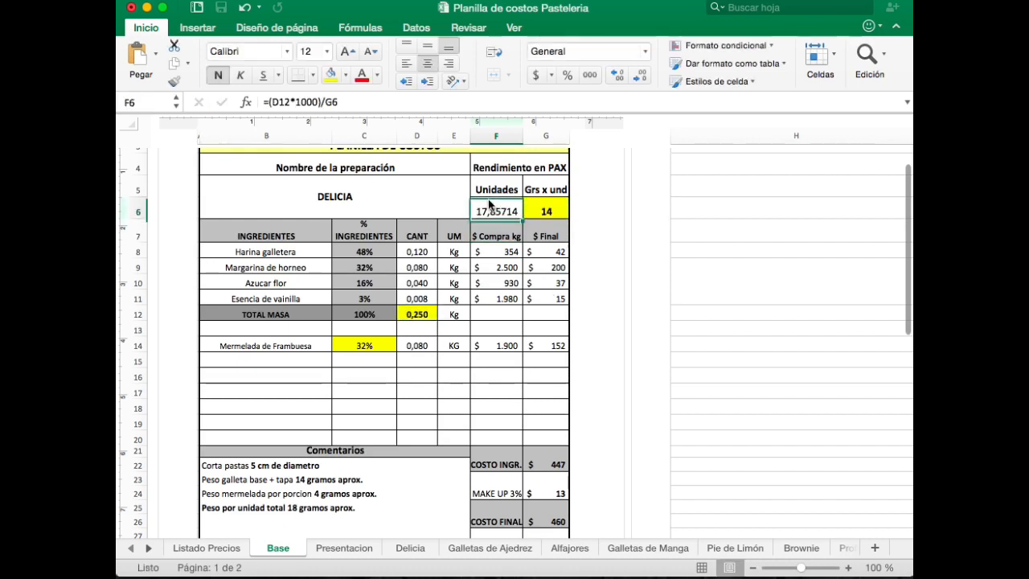
{"action": "left_click", "coordinate": [617, 76]}
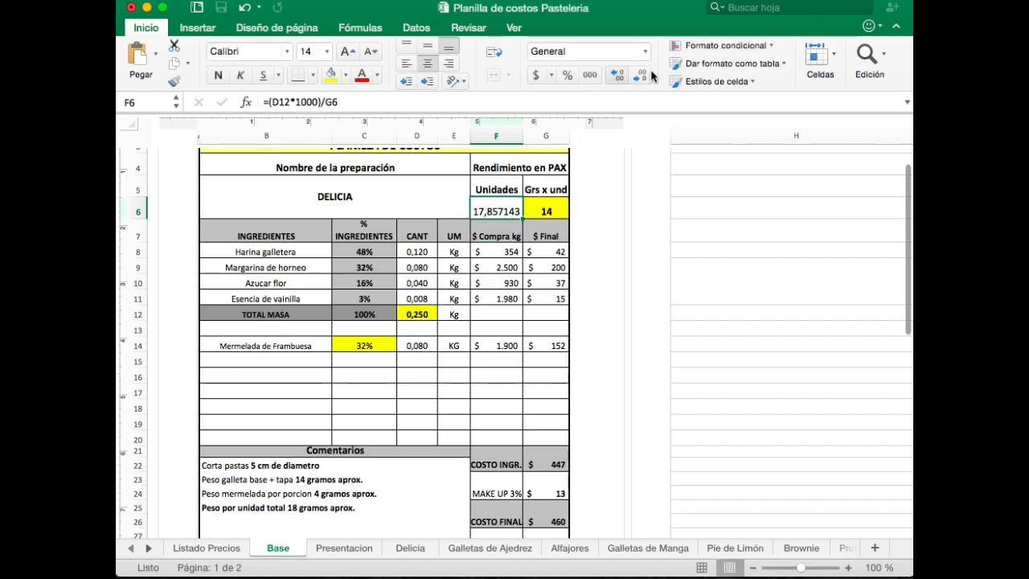
{"action": "left_click", "coordinate": [650, 69]}
{"action": "left_click", "coordinate": [650, 69]}
{"action": "left_click", "coordinate": [650, 69]}
{"action": "left_click", "coordinate": [650, 69]}
{"action": "left_click", "coordinate": [650, 69]}
{"action": "left_click", "coordinate": [651, 69]}
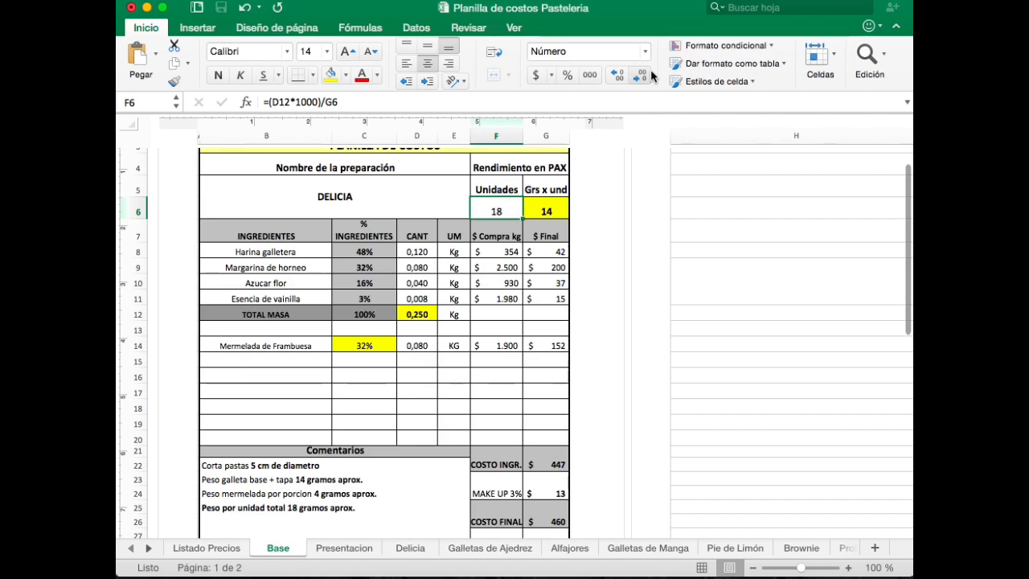
{"action": "left_click", "coordinate": [410, 282]}
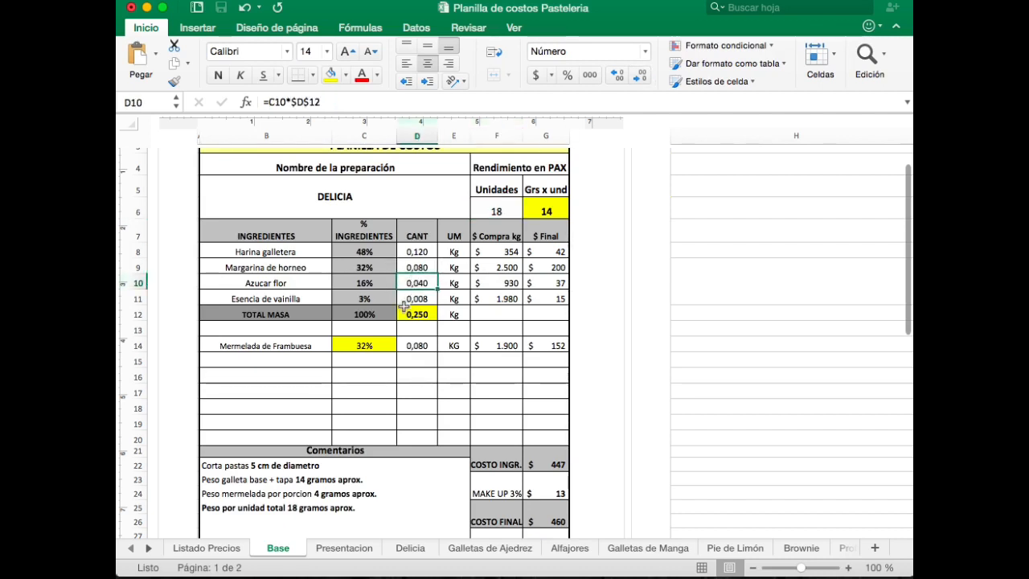
{"action": "left_click", "coordinate": [409, 313]}
{"action": "left_click", "coordinate": [520, 210]}
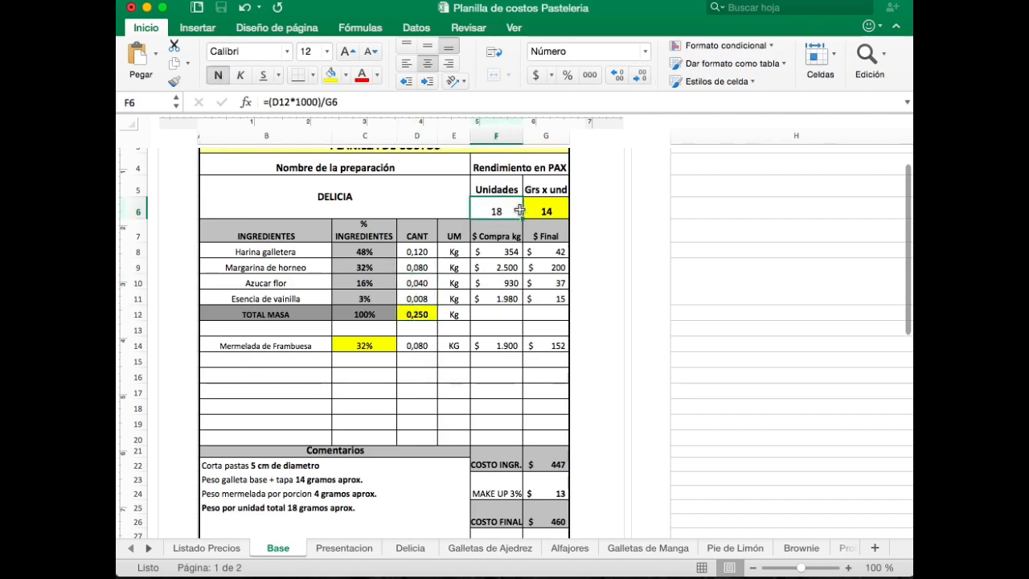
{"action": "left_click", "coordinate": [432, 347]}
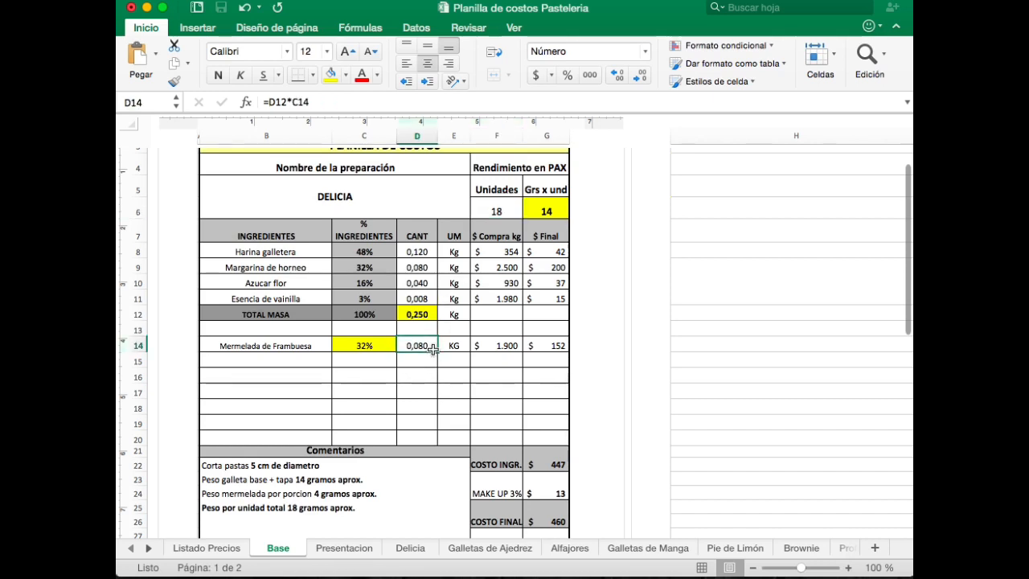
Change the TOTAL MASA quantity in D12 to 0,014 kg to cost a single unit
{"action": "left_click", "coordinate": [432, 313]}
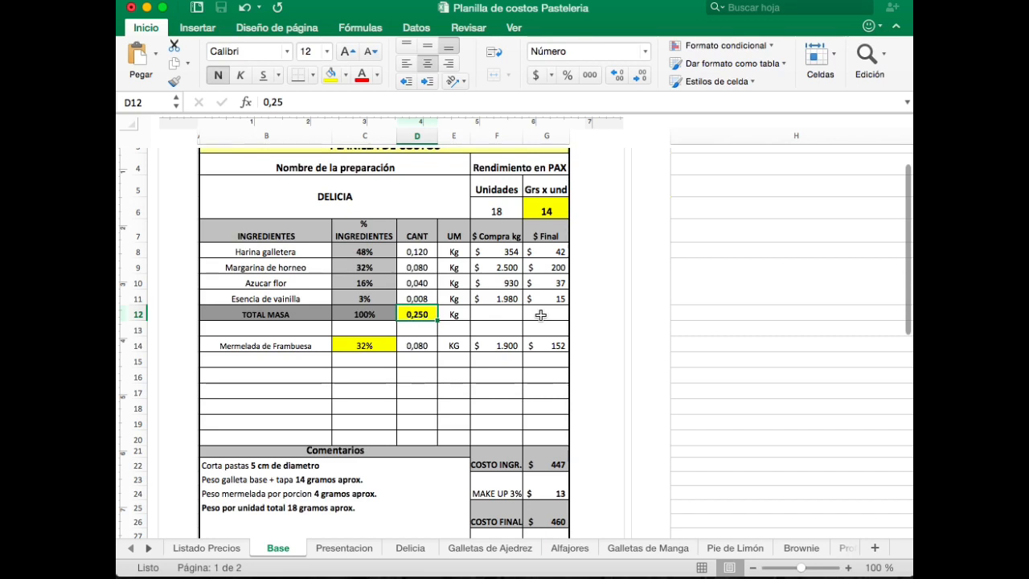
{"action": "type", "text": "0"}
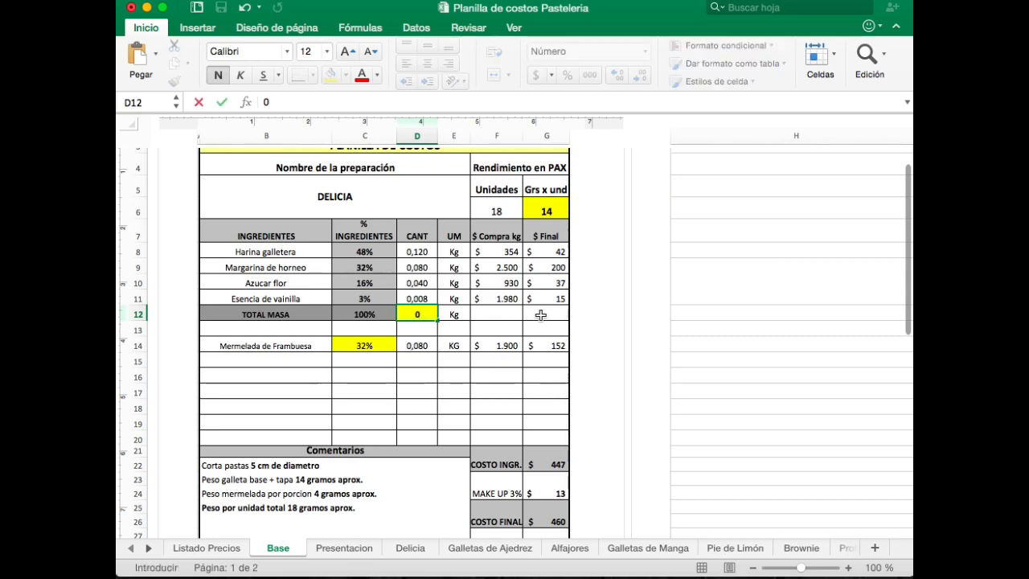
{"action": "type", "text": "0,014"}
{"action": "key", "text": "Return"}
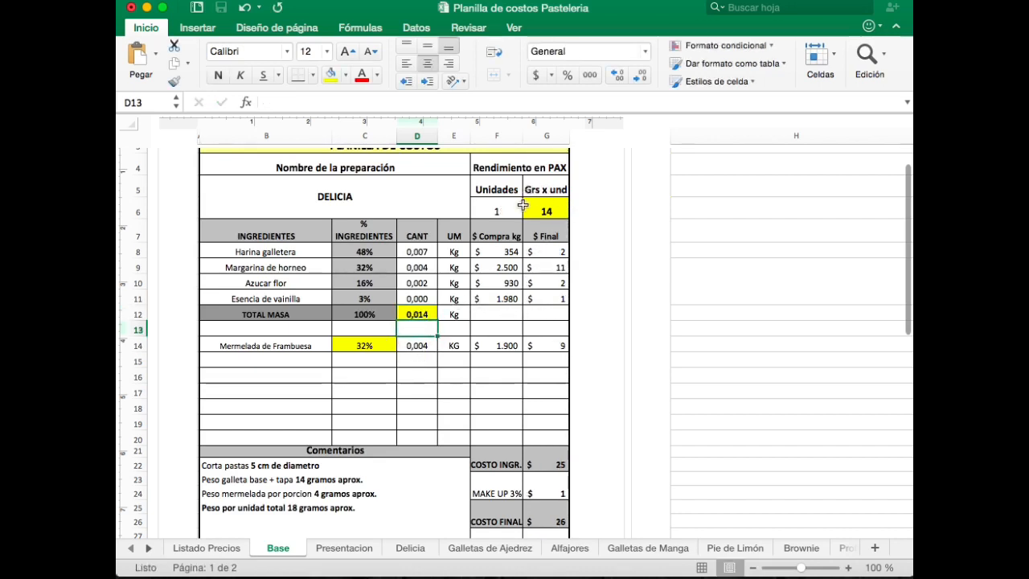
Try a TOTAL MASA quantity of 1 kg in D12, then undo that entry
{"action": "left_click", "coordinate": [426, 313]}
{"action": "type", "text": "1"}
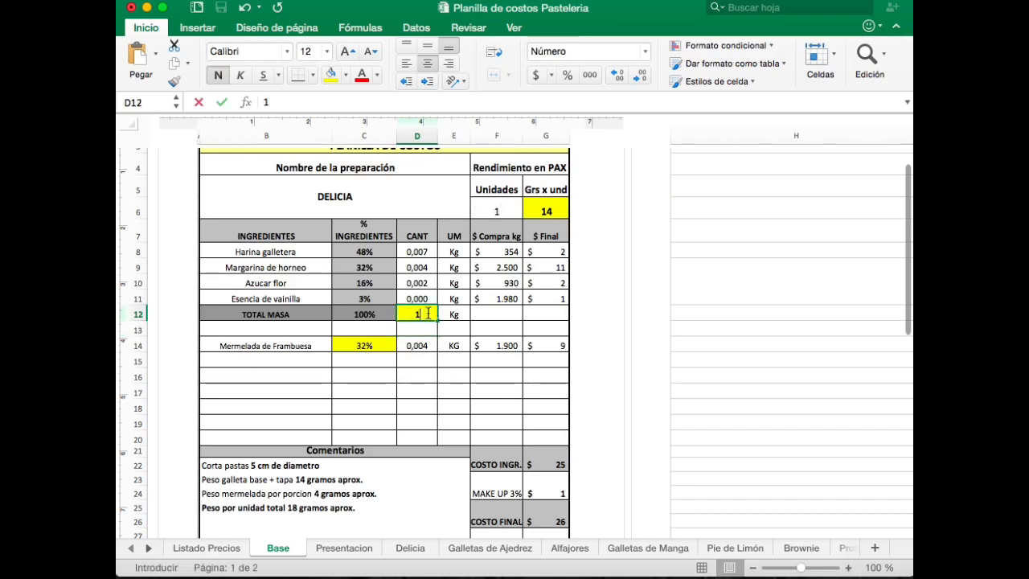
{"action": "key", "text": "Return"}
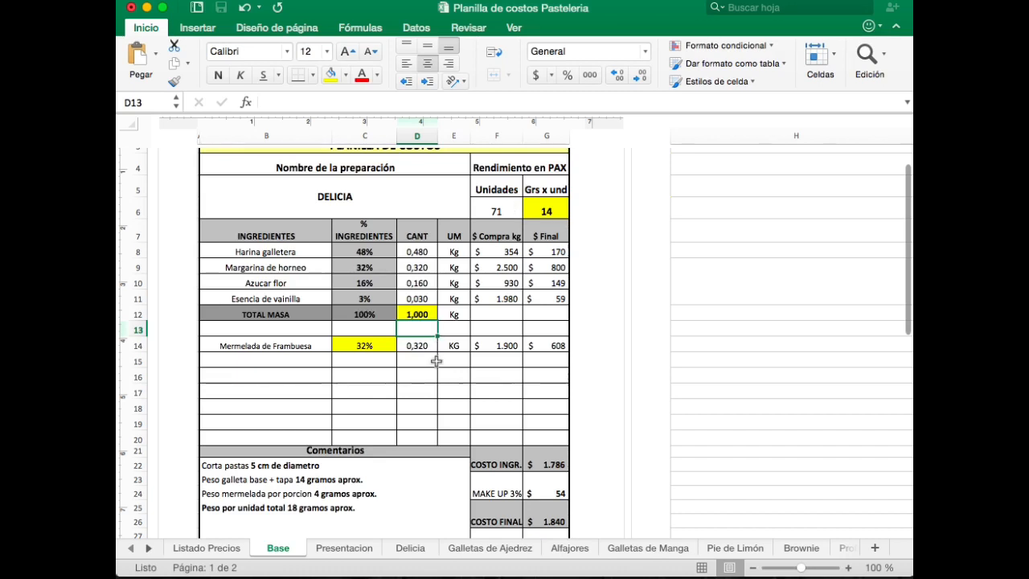
{"action": "key", "text": "super+z"}
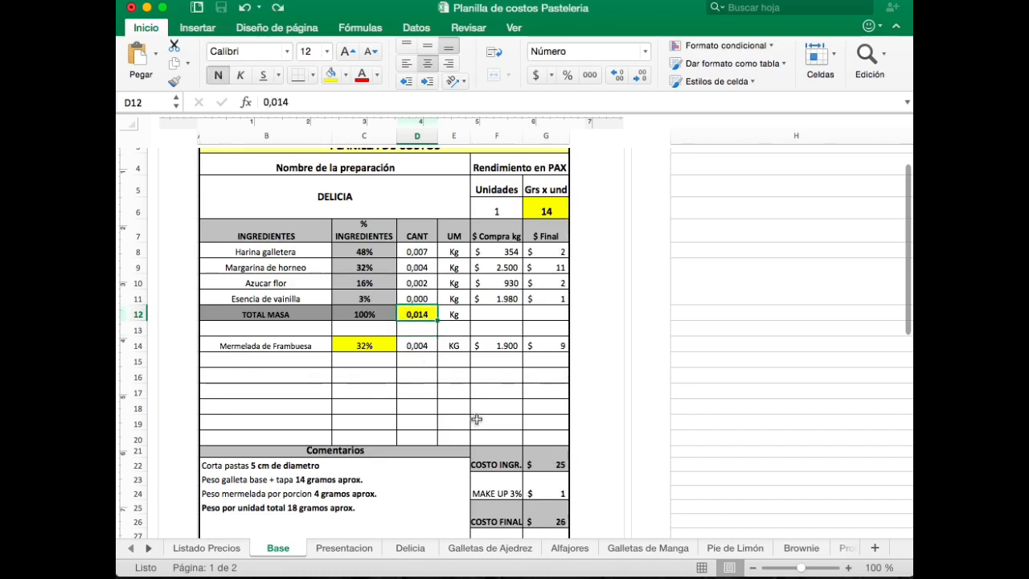
Set the TOTAL MASA quantity in D12 to 0,250 kg for the full batch
{"action": "scroll", "coordinate": [476, 419], "scroll_direction": "up", "scroll_amount": 1}
{"action": "scroll", "coordinate": [477, 419], "scroll_direction": "down", "scroll_amount": 4}
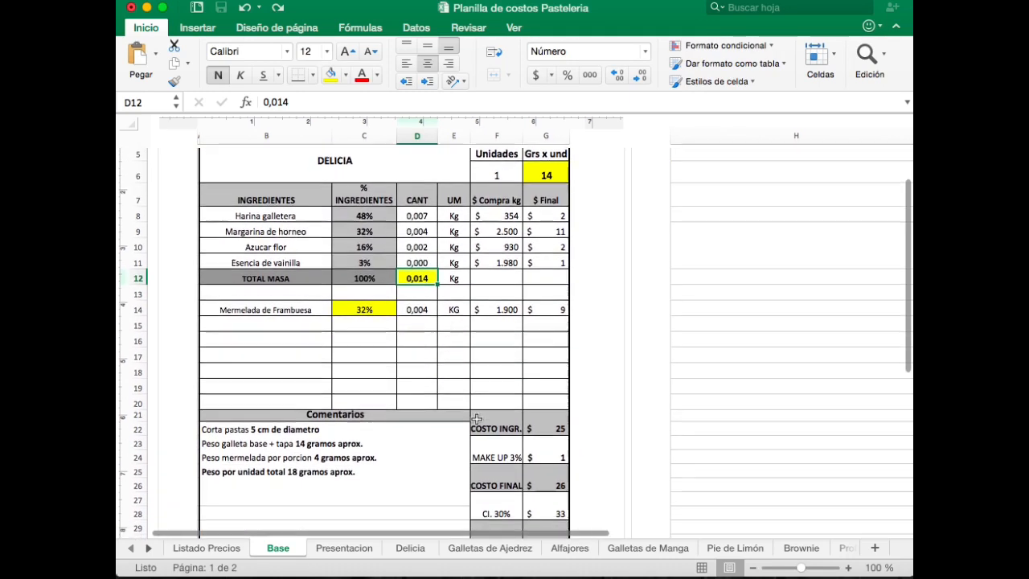
{"action": "scroll", "coordinate": [476, 418], "scroll_direction": "up", "scroll_amount": 2}
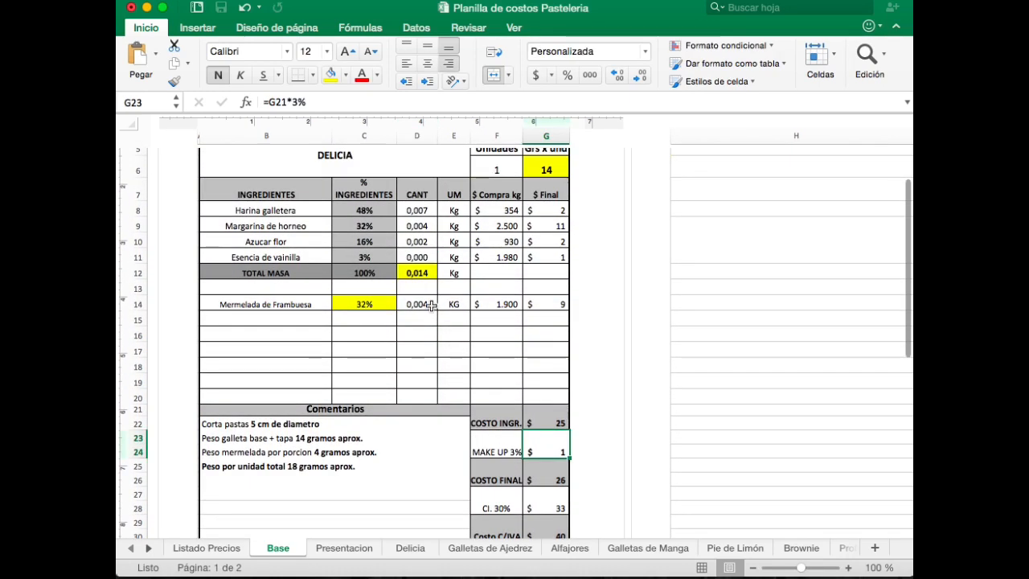
{"action": "left_click", "coordinate": [417, 274]}
{"action": "type", "text": "0,"}
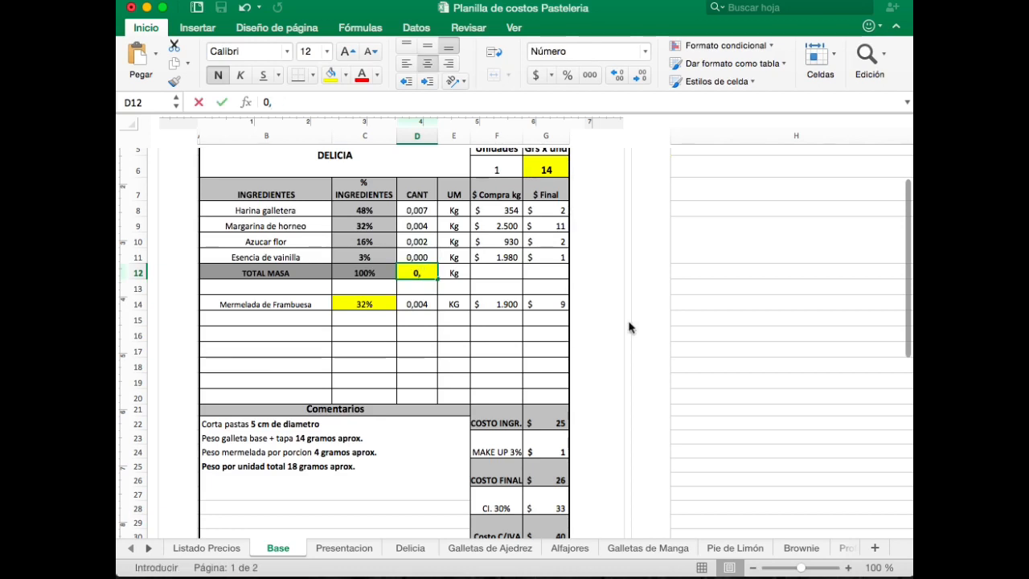
{"action": "type", "text": "250"}
{"action": "key", "text": "Return"}
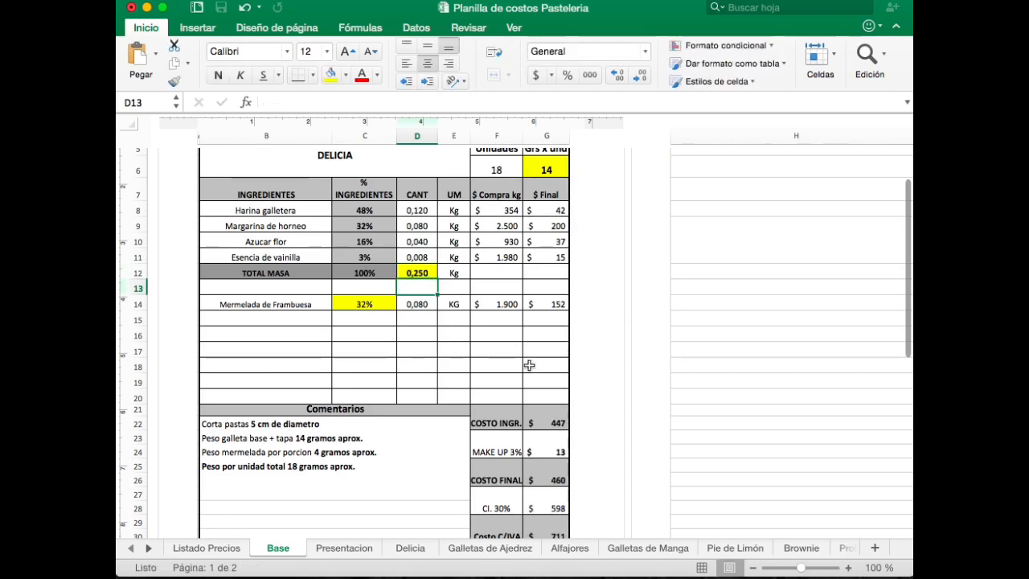
Enter the COSTO INGR. formula in G21 as =SUMA(G8:G20), totalling the final costs of all ingredients
{"action": "left_click", "coordinate": [548, 418]}
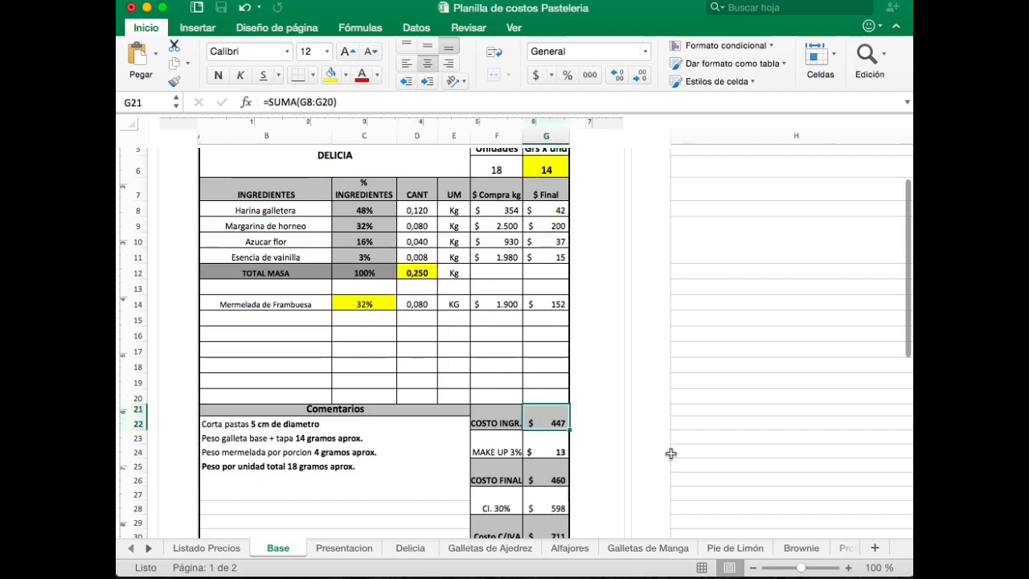
{"action": "type", "text": "="}
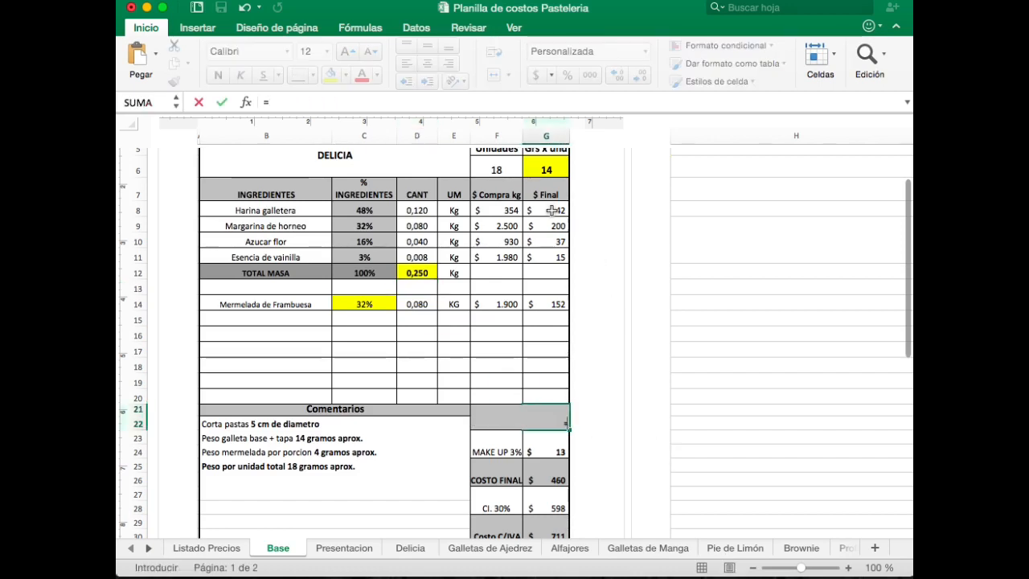
{"action": "left_click", "coordinate": [551, 210]}
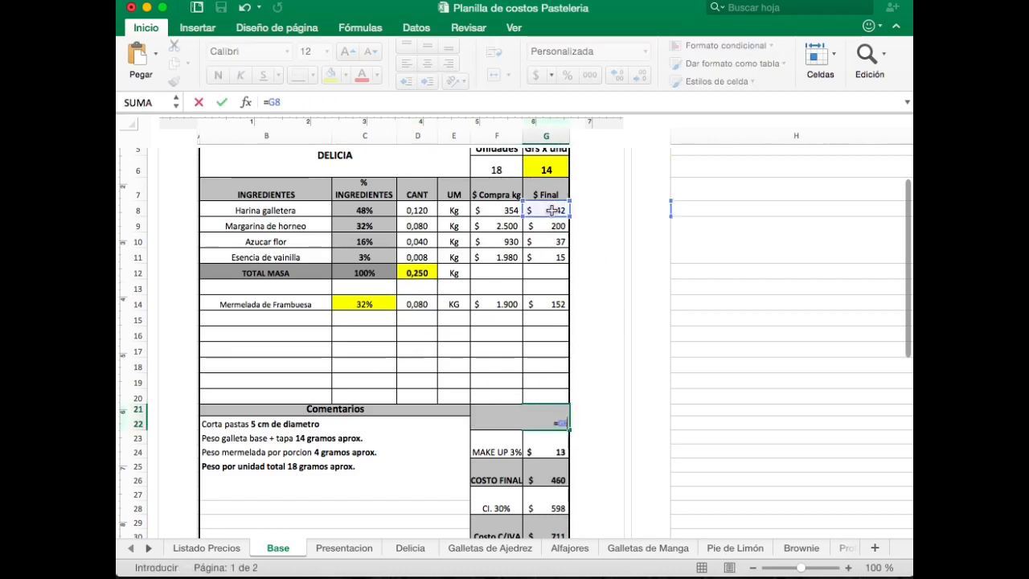
{"action": "key", "text": "BackSpace"}
{"action": "key", "text": "BackSpace"}
{"action": "type", "text": "su"}
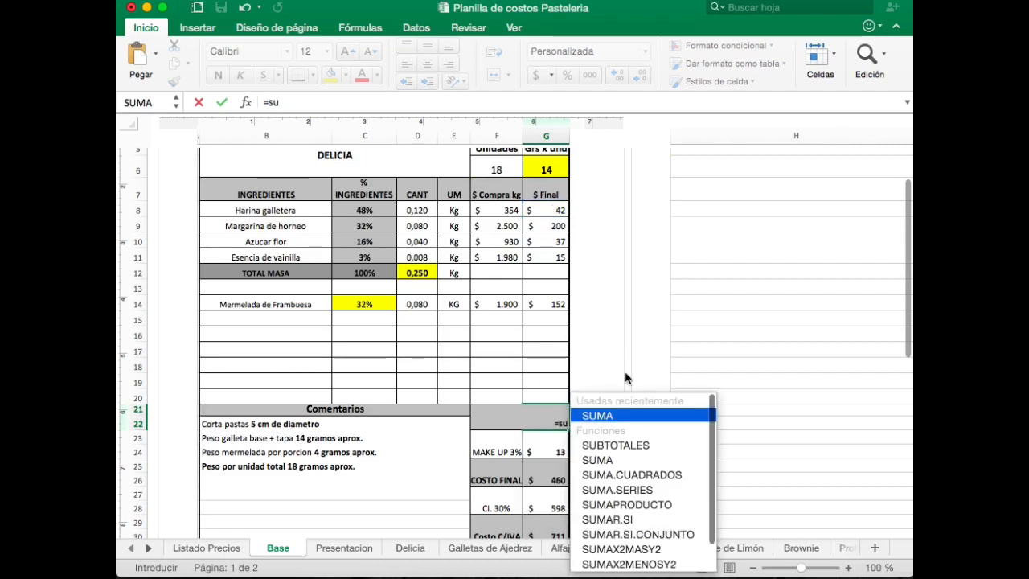
{"action": "double_click", "coordinate": [619, 416]}
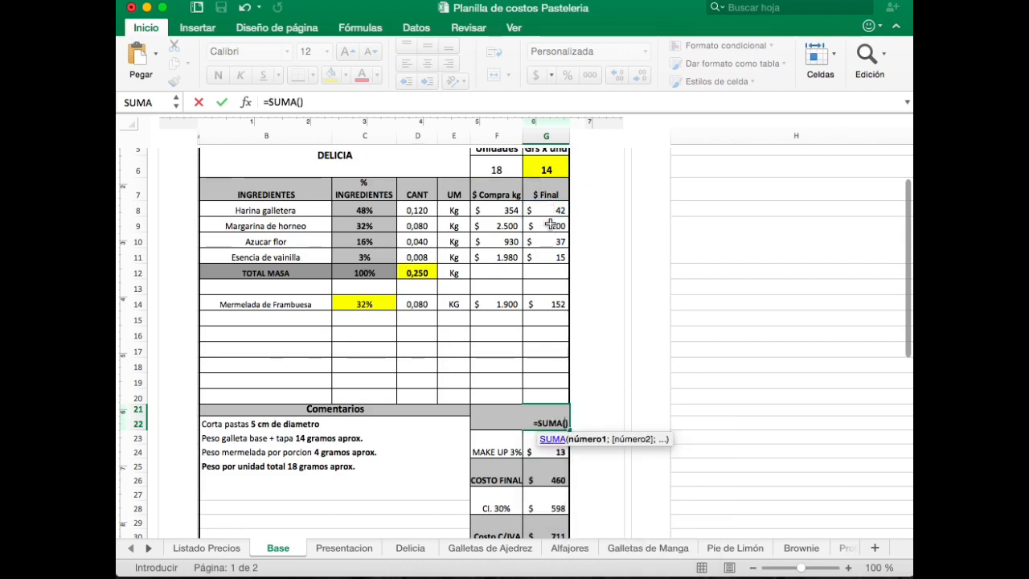
{"action": "left_click_drag", "start_coordinate": [549, 216], "coordinate": [559, 397]}
{"action": "key", "text": "Return"}
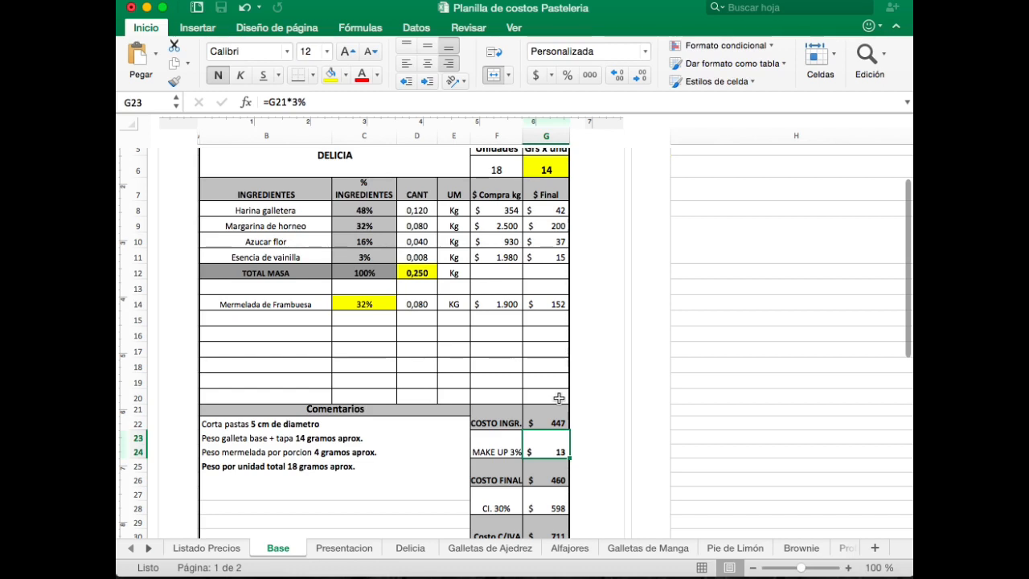
Enter the MAKE UP 3% formula in G23 as =G21*3%, based on the ingredient cost
{"action": "type", "text": "="}
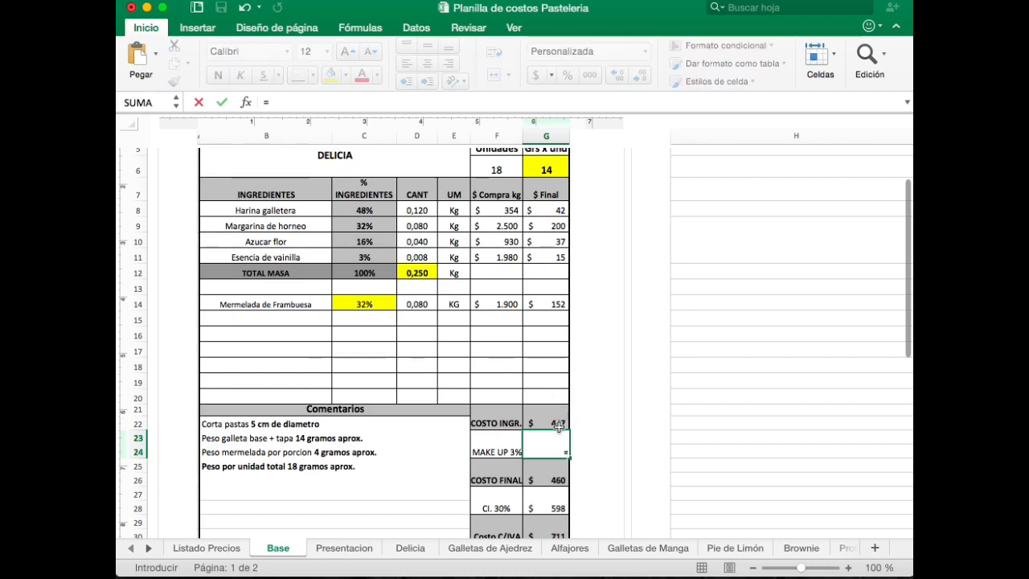
{"action": "left_click", "coordinate": [558, 425]}
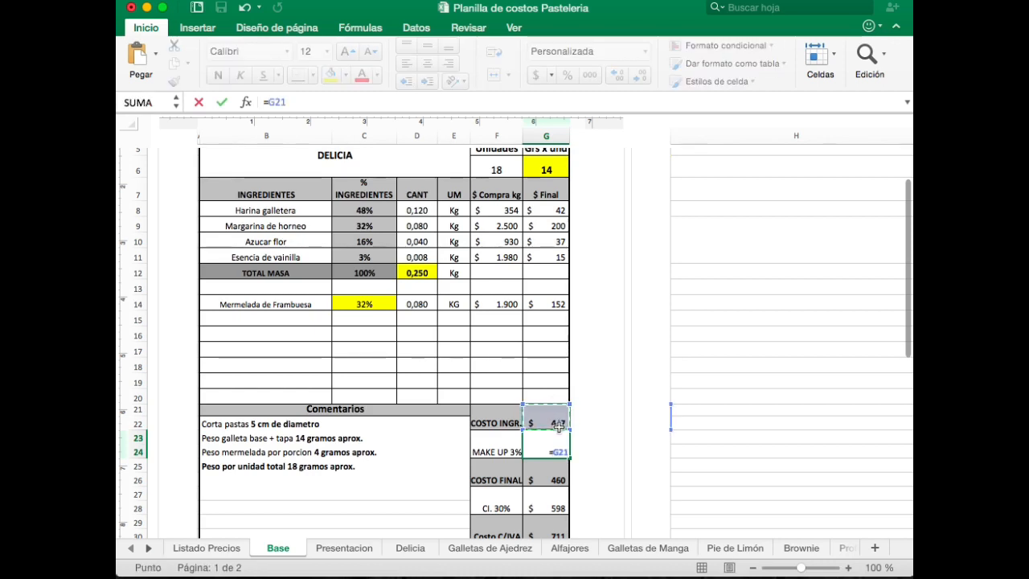
{"action": "type", "text": "*"}
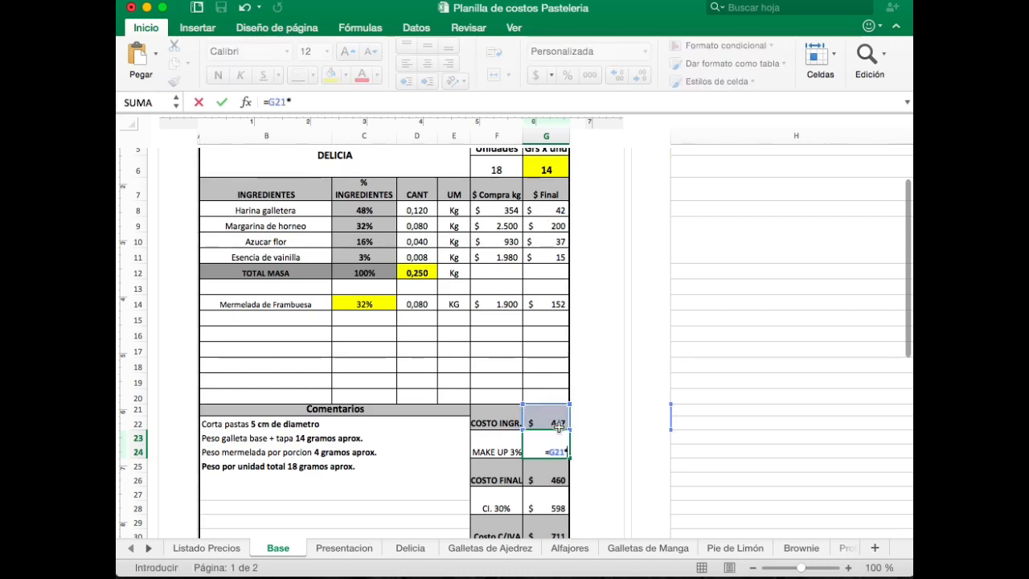
{"action": "type", "text": "3%"}
{"action": "key", "text": "Return"}
{"action": "left_click", "coordinate": [563, 436]}
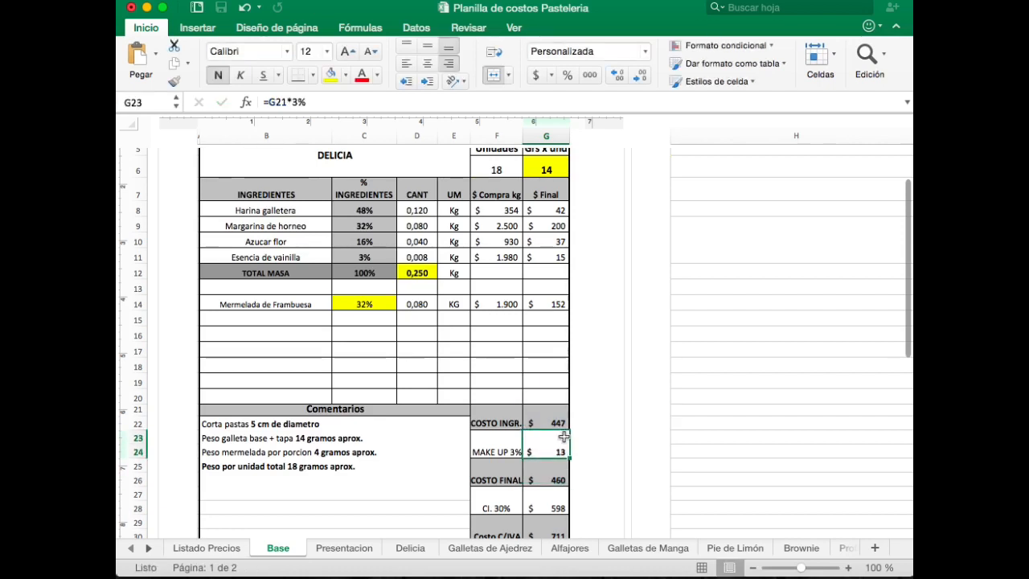
Enter the COSTO FINAL formula in G25 as =G21+G23, adding the make-up to the ingredient cost
{"action": "left_click", "coordinate": [554, 470]}
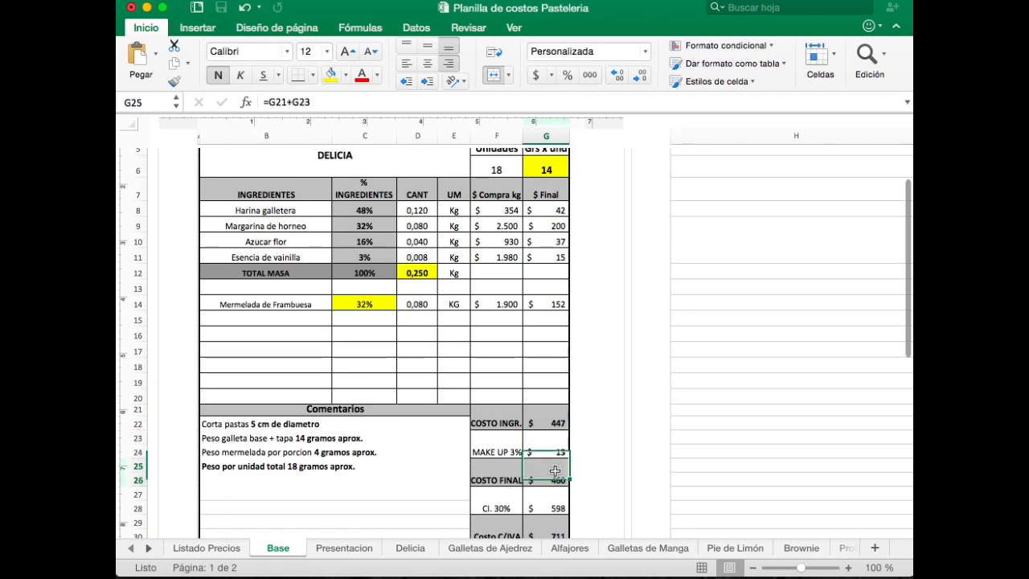
{"action": "double_click", "coordinate": [555, 470]}
{"action": "type", "text": "="}
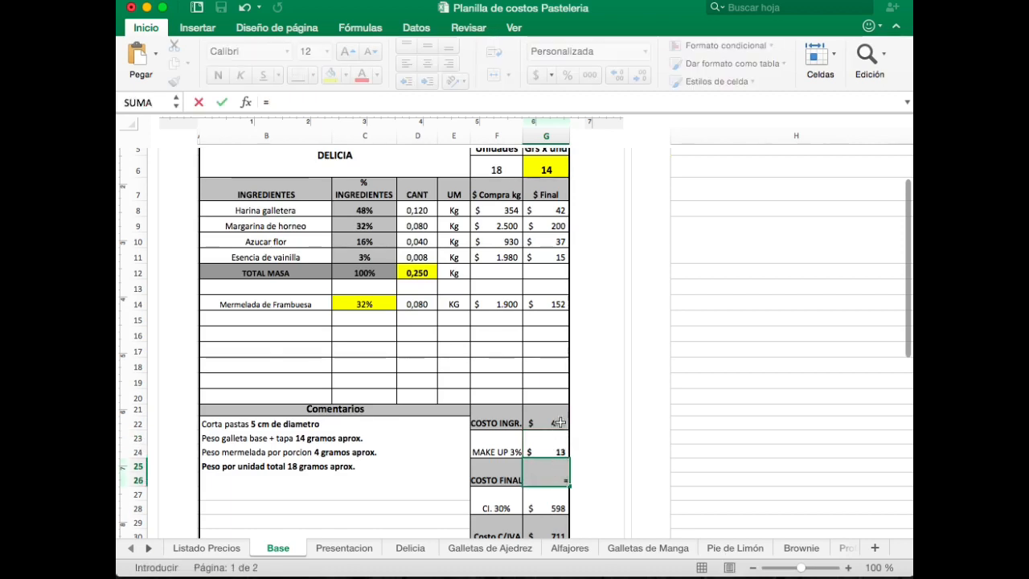
{"action": "left_click", "coordinate": [561, 418]}
{"action": "type", "text": "+"}
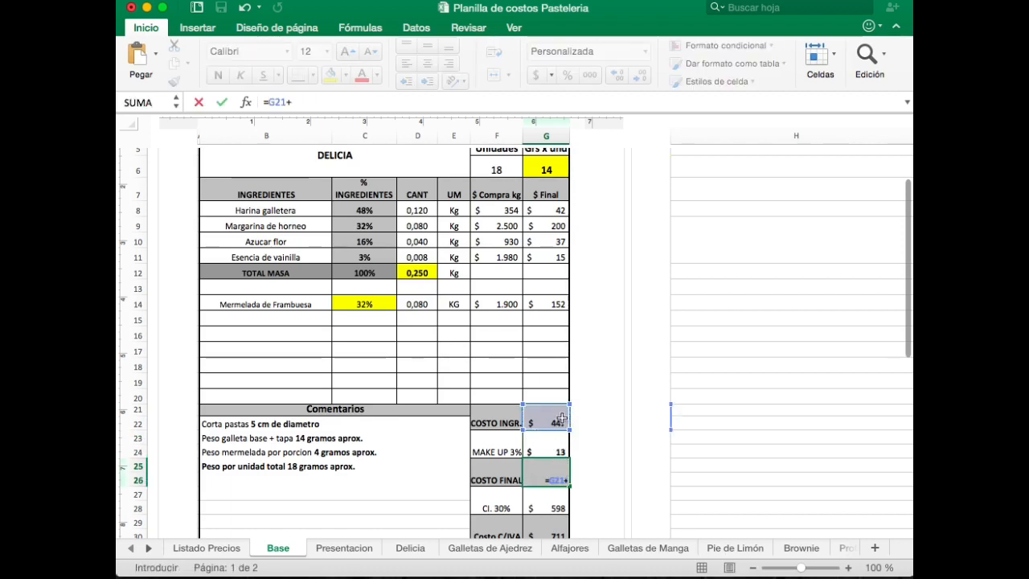
{"action": "left_click", "coordinate": [552, 440]}
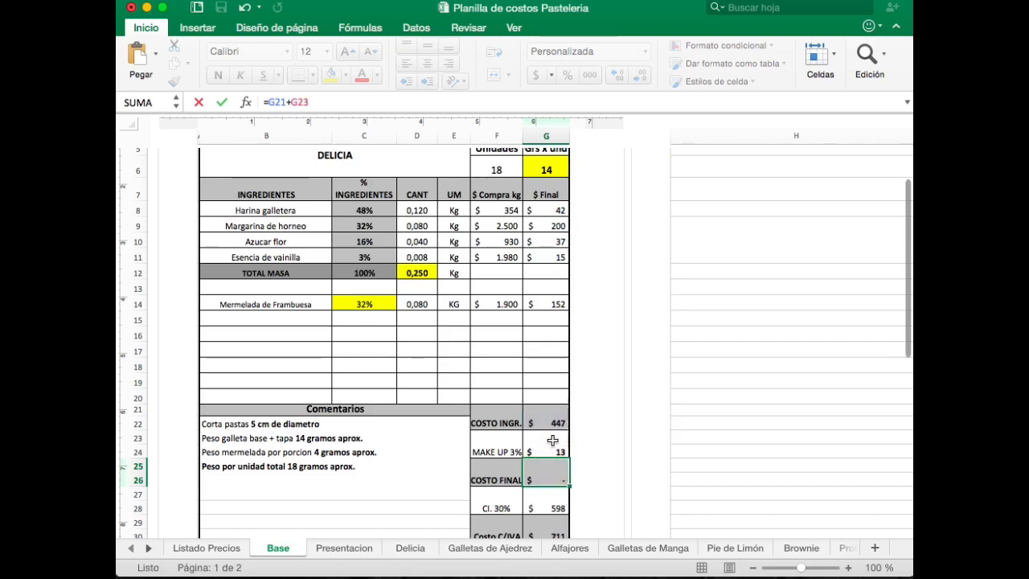
{"action": "key", "text": "Return"}
Enter the CI. 30% formula in G27 as =G25*1,3 to add indirect costs to COSTO FINAL
{"action": "scroll", "coordinate": [552, 440], "scroll_direction": "down", "scroll_amount": 2}
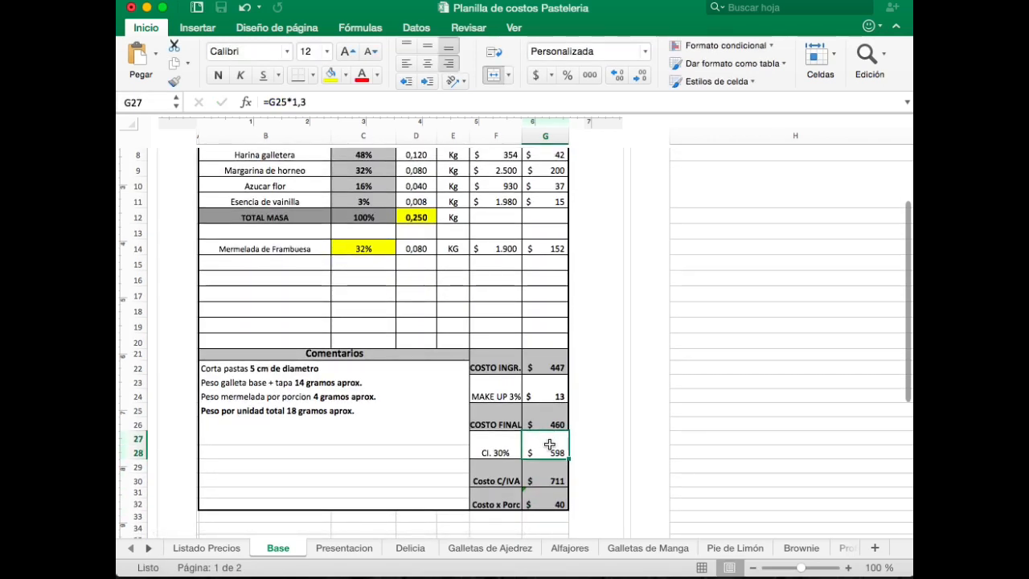
{"action": "type", "text": "="}
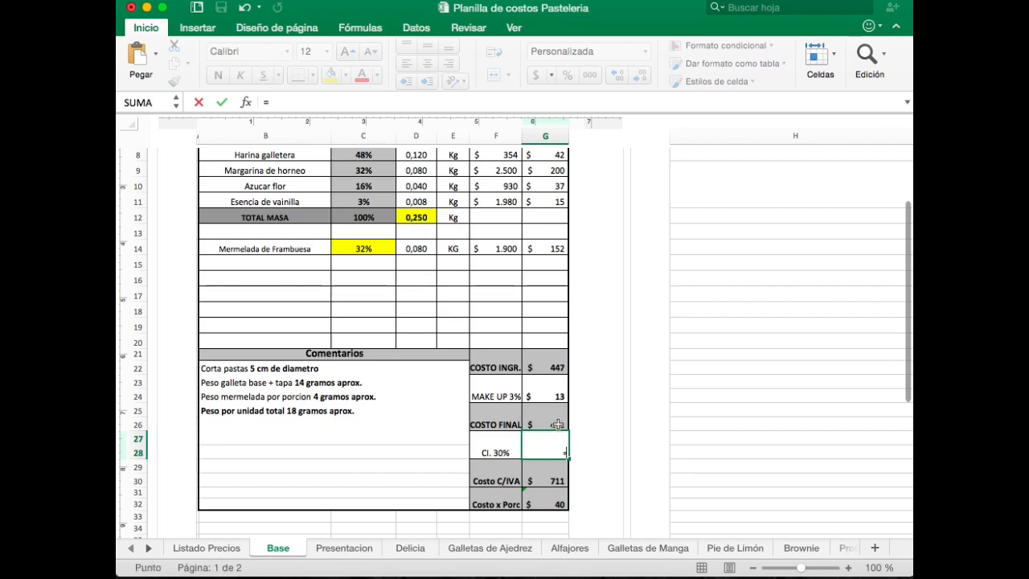
{"action": "left_click", "coordinate": [558, 424]}
{"action": "type", "text": "*"}
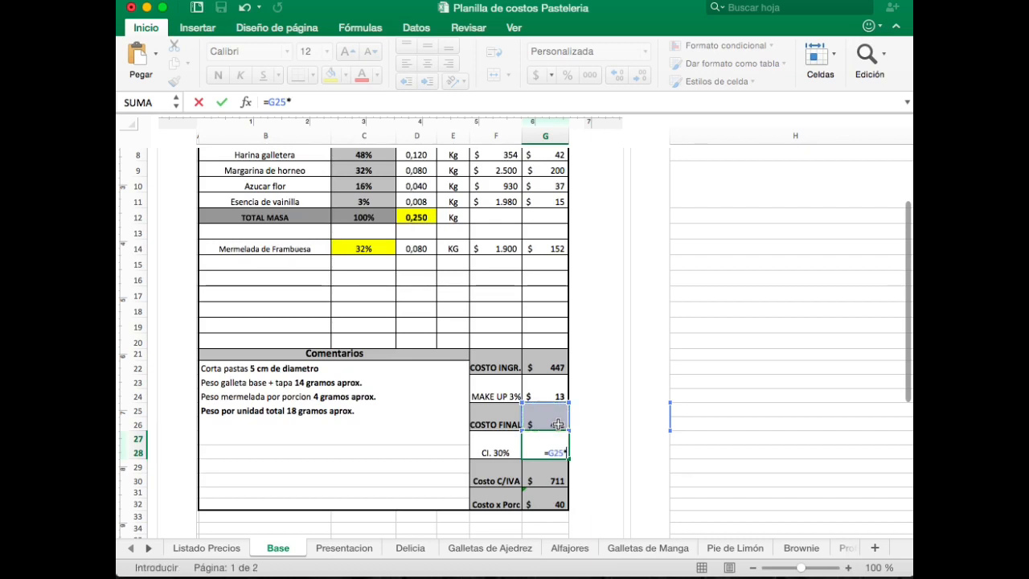
{"action": "type", "text": "1,3"}
{"action": "key", "text": "Return"}
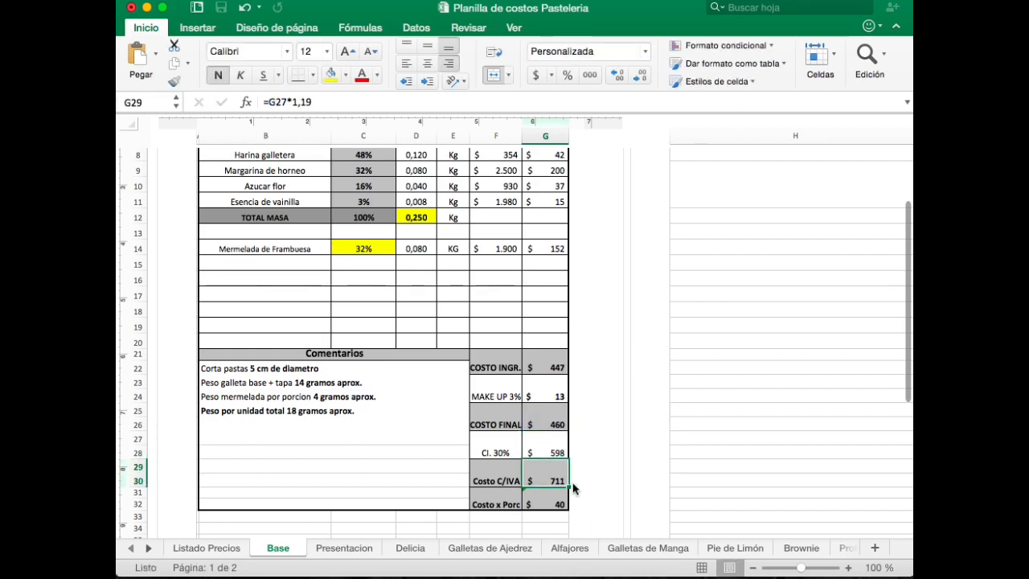
Enter the Costo C/IVA formula in G29 as =G27*1,19 to include the tax
{"action": "type", "text": "="}
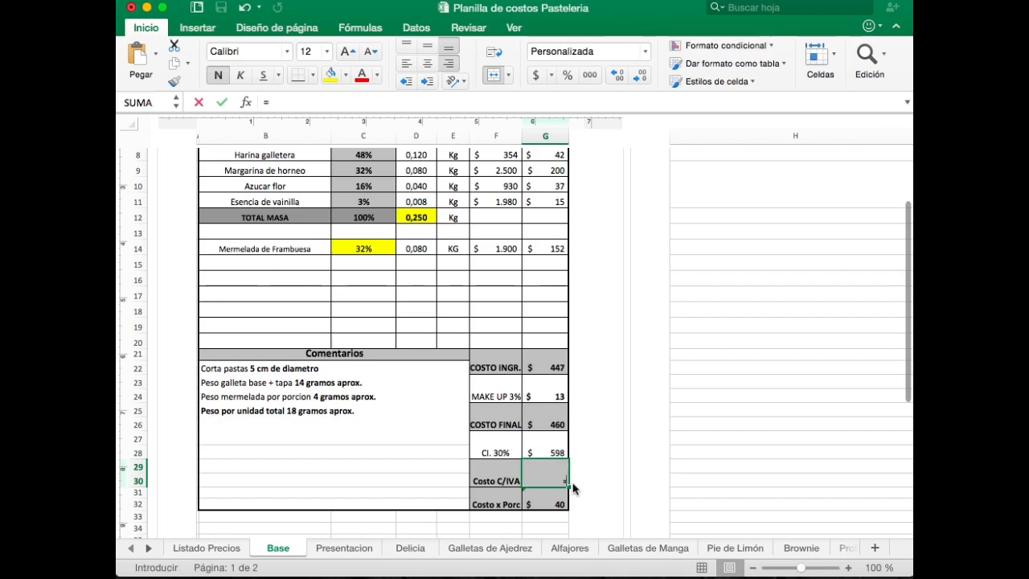
{"action": "left_click", "coordinate": [554, 446]}
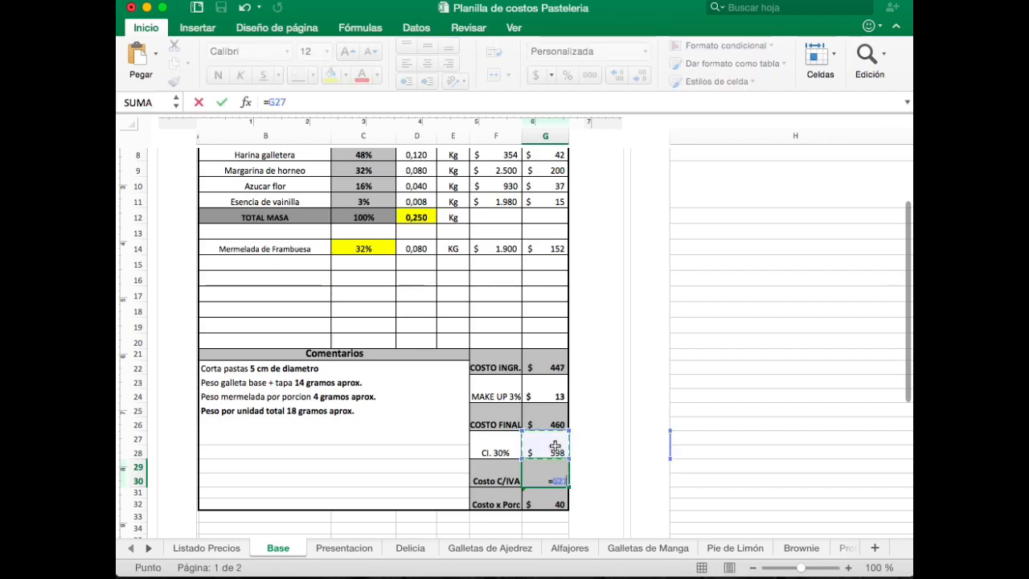
{"action": "type", "text": "*"}
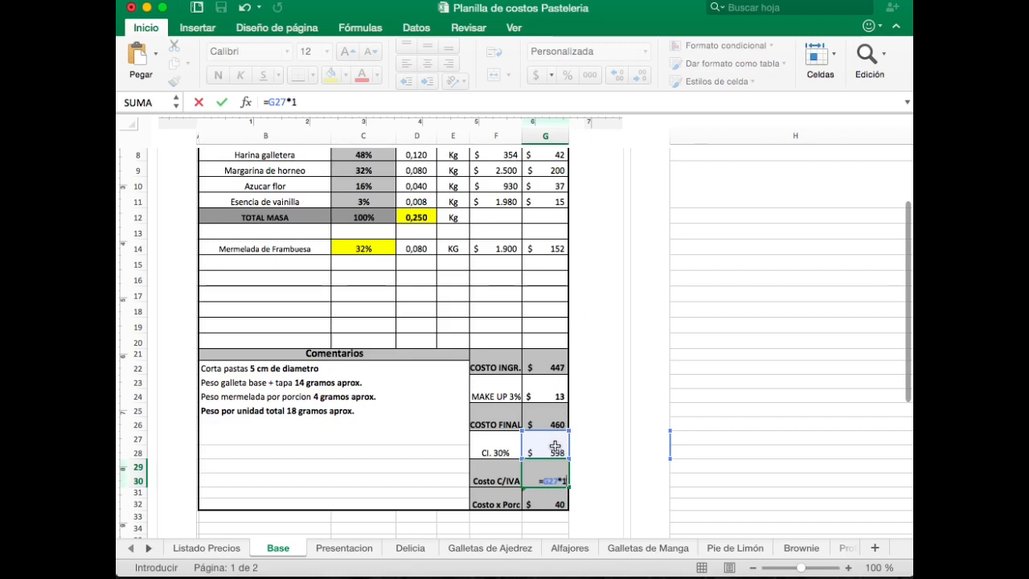
{"action": "type", "text": "1,19"}
{"action": "key", "text": "Return"}
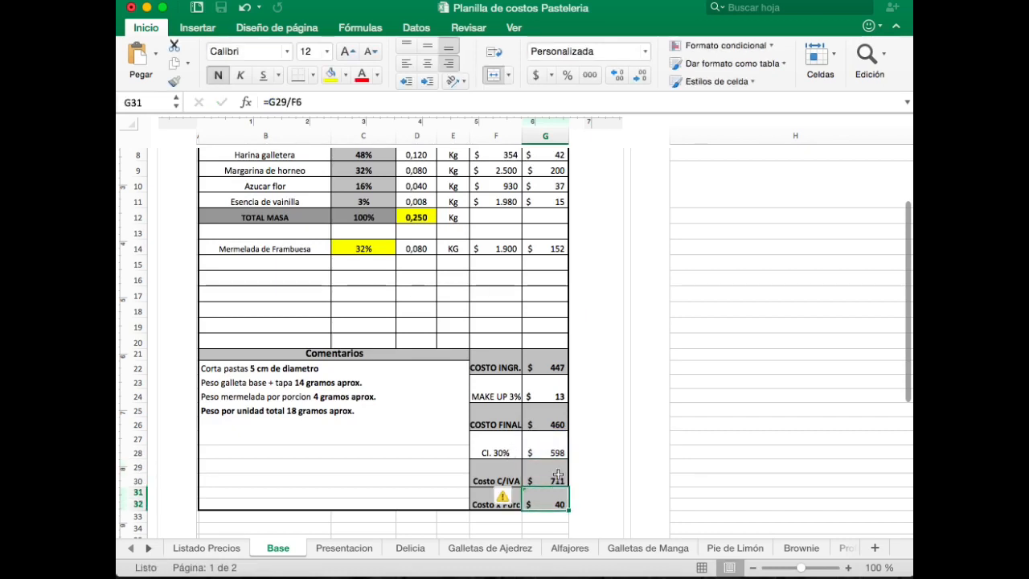
Rebuild the Costo x Porc formula in G31 as =G29/F6, dividing the cost with IVA by the Unidades
{"action": "double_click", "coordinate": [552, 503]}
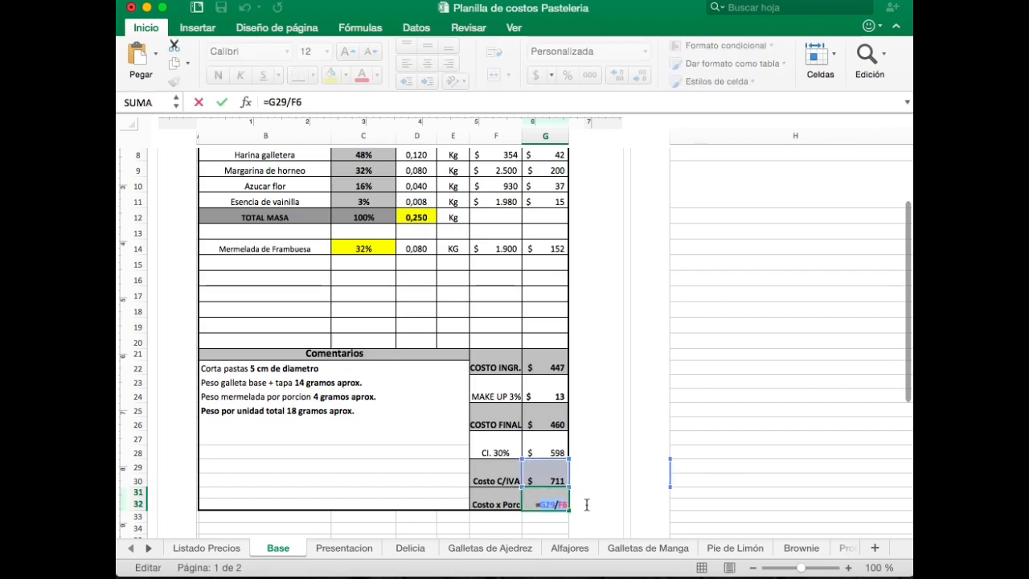
{"action": "key", "text": "BackSpace"}
{"action": "key", "text": "BackSpace"}
{"action": "key", "text": "BackSpace"}
{"action": "left_click", "coordinate": [541, 476]}
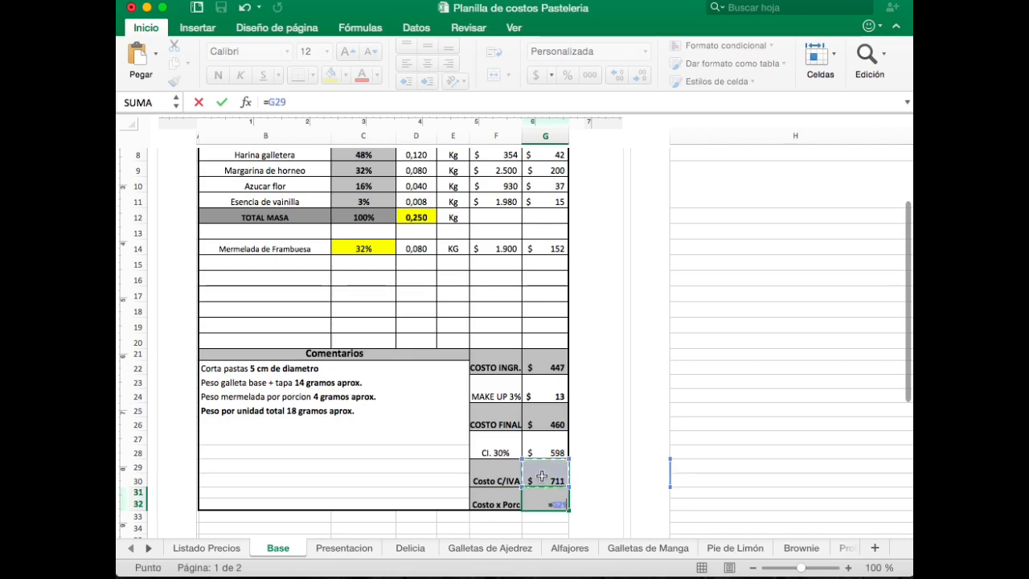
{"action": "type", "text": "/"}
{"action": "scroll", "coordinate": [542, 476], "scroll_direction": "down", "scroll_amount": 5}
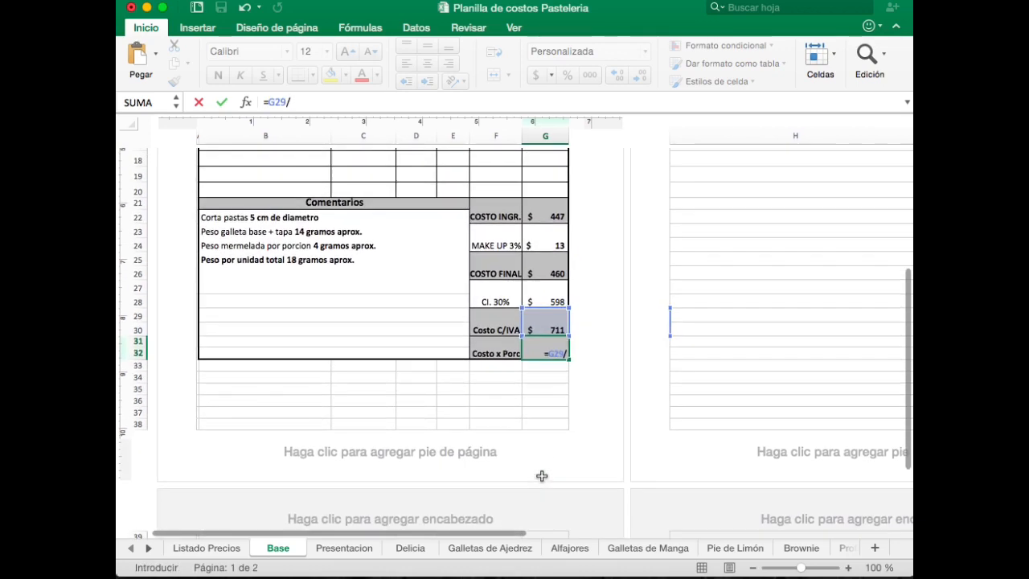
{"action": "scroll", "coordinate": [542, 475], "scroll_direction": "up", "scroll_amount": 7}
{"action": "left_click", "coordinate": [497, 179]}
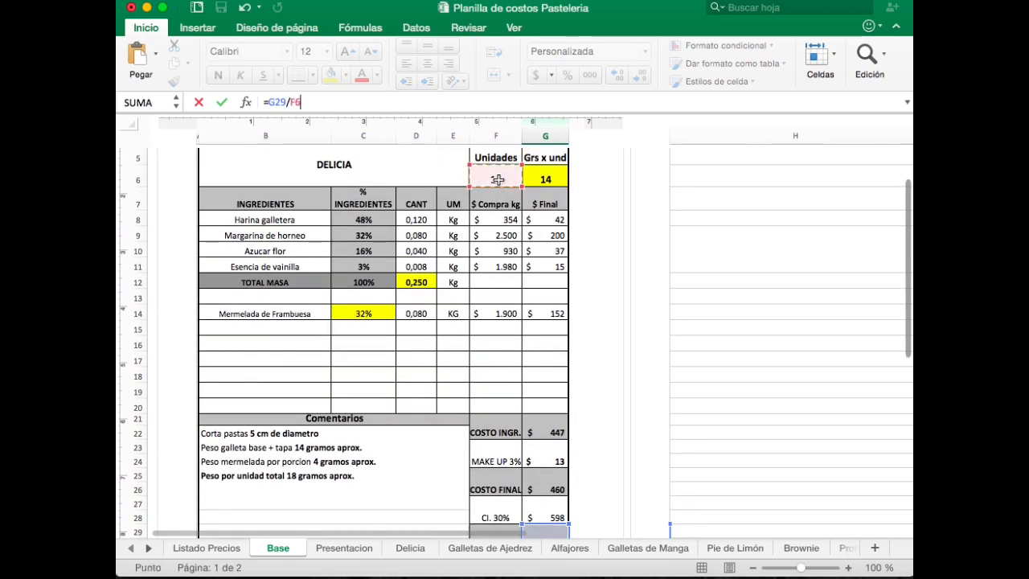
{"action": "scroll", "coordinate": [499, 179], "scroll_direction": "down", "scroll_amount": 2}
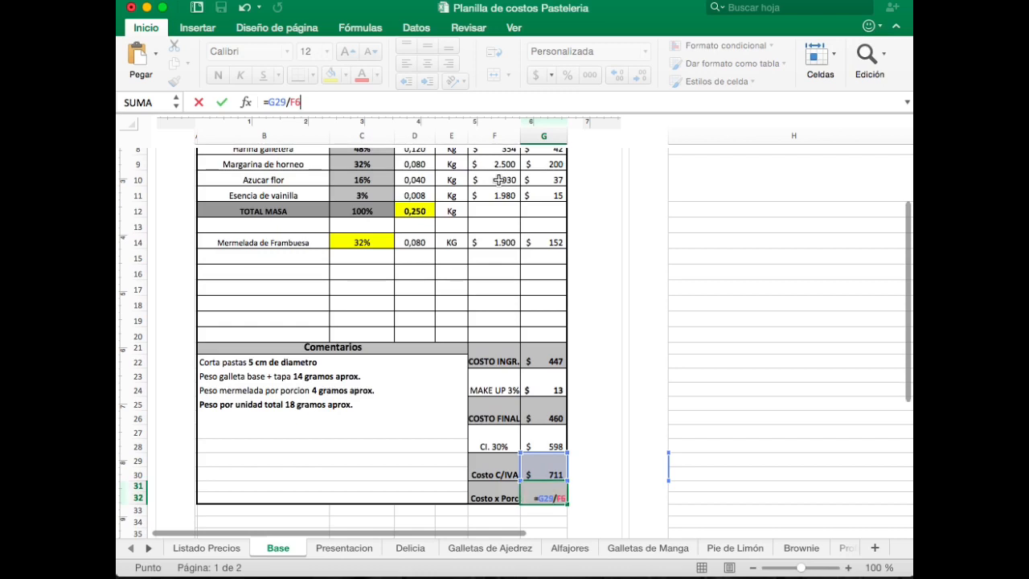
{"action": "key", "text": "Return"}
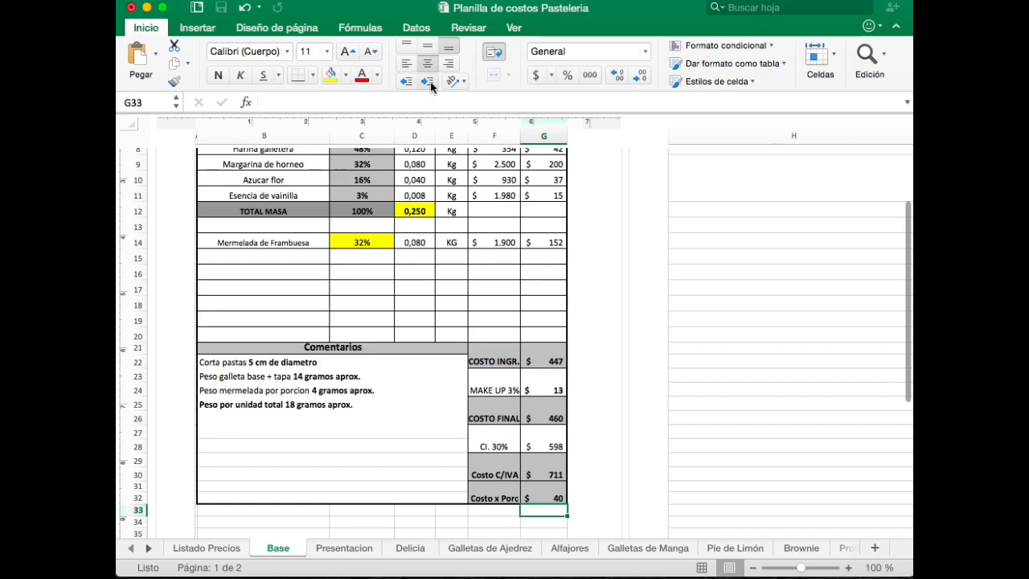
Try 1 kg as the TOTAL MASA quantity in D12 to compare the costs, then undo the change
{"action": "left_click", "coordinate": [418, 207]}
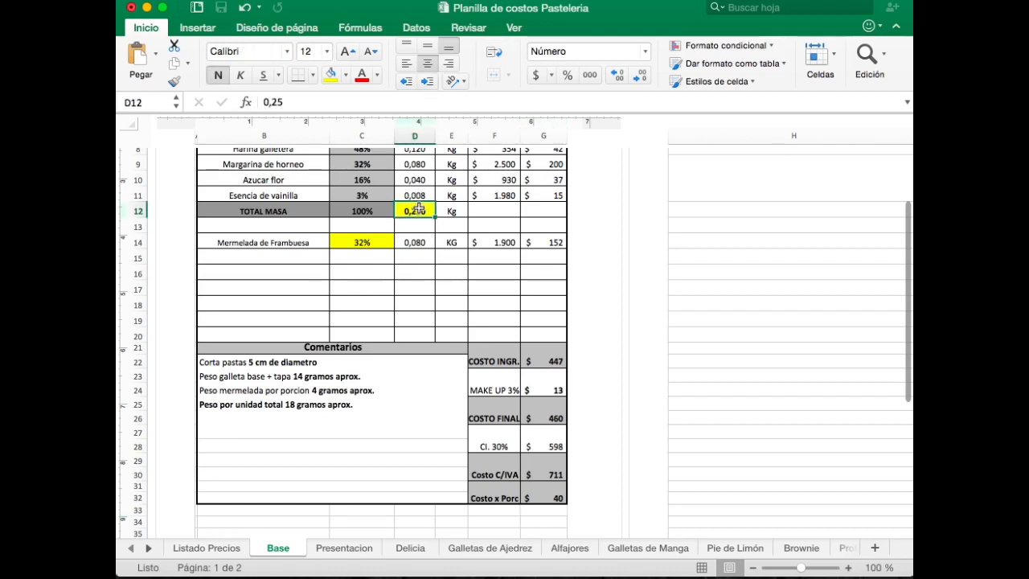
{"action": "type", "text": "1"}
{"action": "key", "text": "Return"}
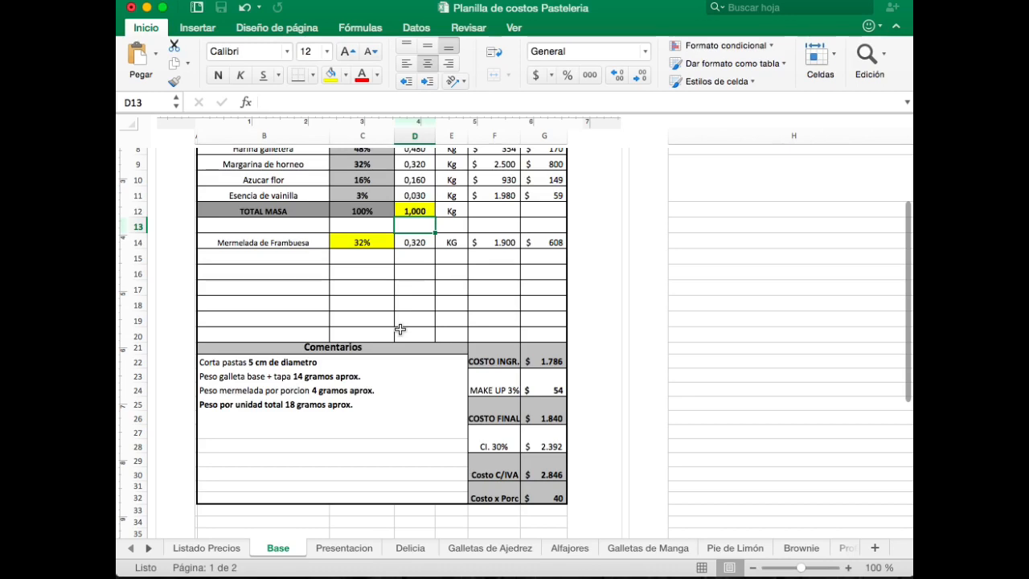
{"action": "key", "text": "super+z"}
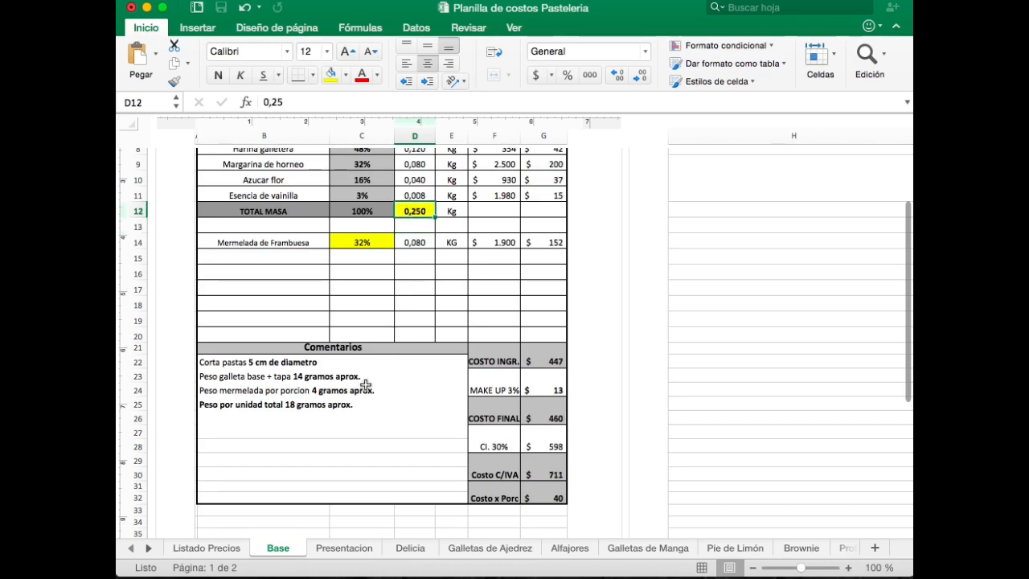
Try 20 as the Grs x und value in G6 to compare the unit yield, then restore it to 14
{"action": "scroll", "coordinate": [366, 386], "scroll_direction": "up", "scroll_amount": 3}
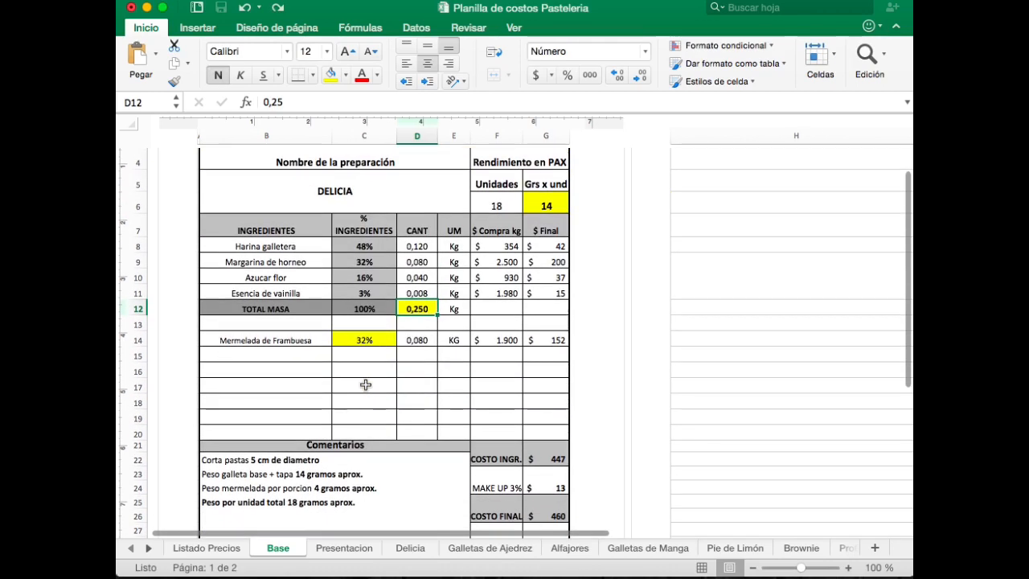
{"action": "left_click", "coordinate": [553, 211]}
{"action": "type", "text": "2"}
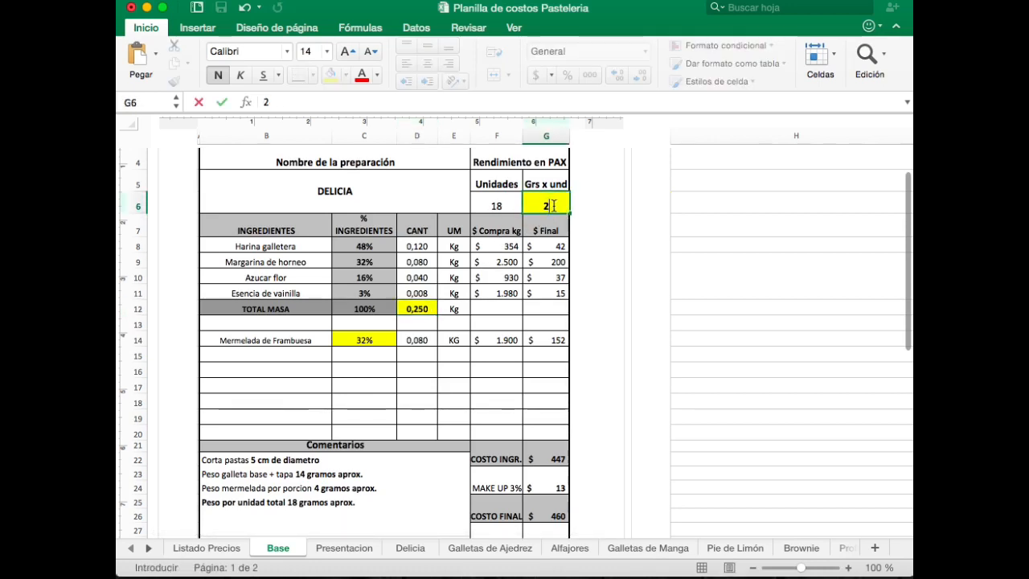
{"action": "type", "text": "0"}
{"action": "key", "text": "Return"}
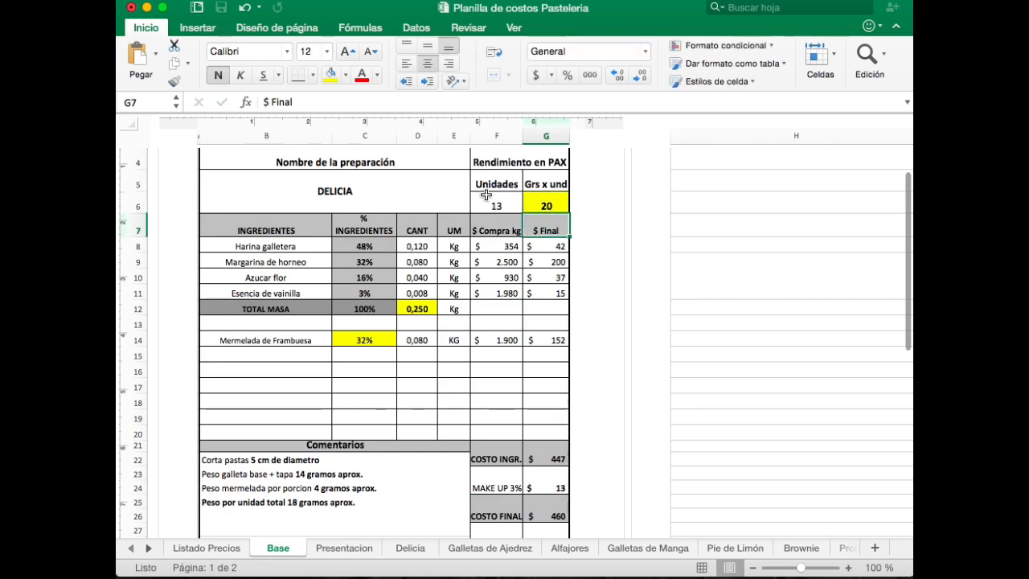
{"action": "key", "text": "Up"}
{"action": "type", "text": "14"}
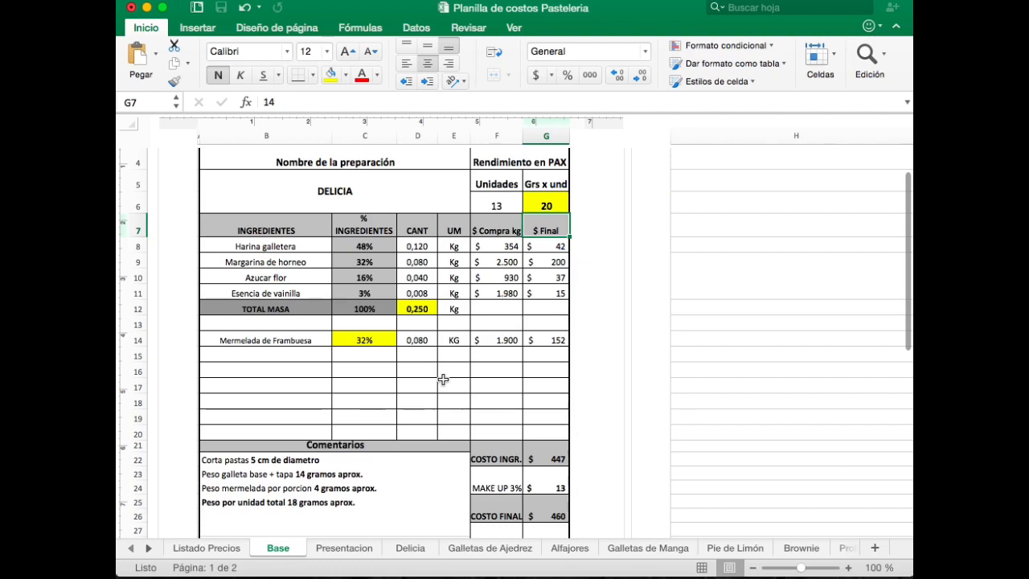
{"action": "key", "text": "Return"}
{"action": "key", "text": "Up"}
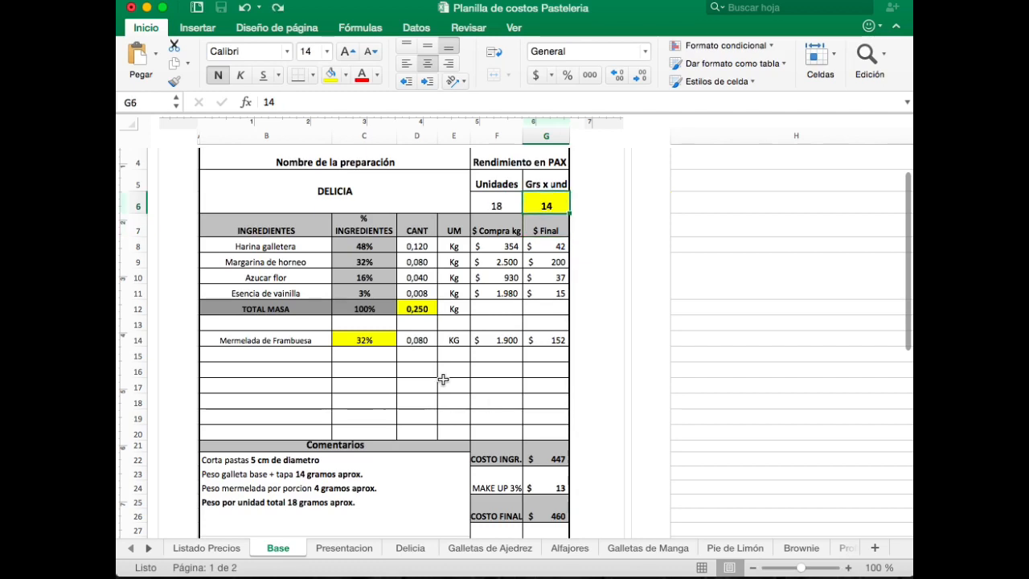
Review the cost totals and the yellow input cells: Mermelada de Frambuesa percentage in C14, TOTAL MASA quantity in D12, and Grs x und in G6
{"action": "double_click", "coordinate": [363, 340]}
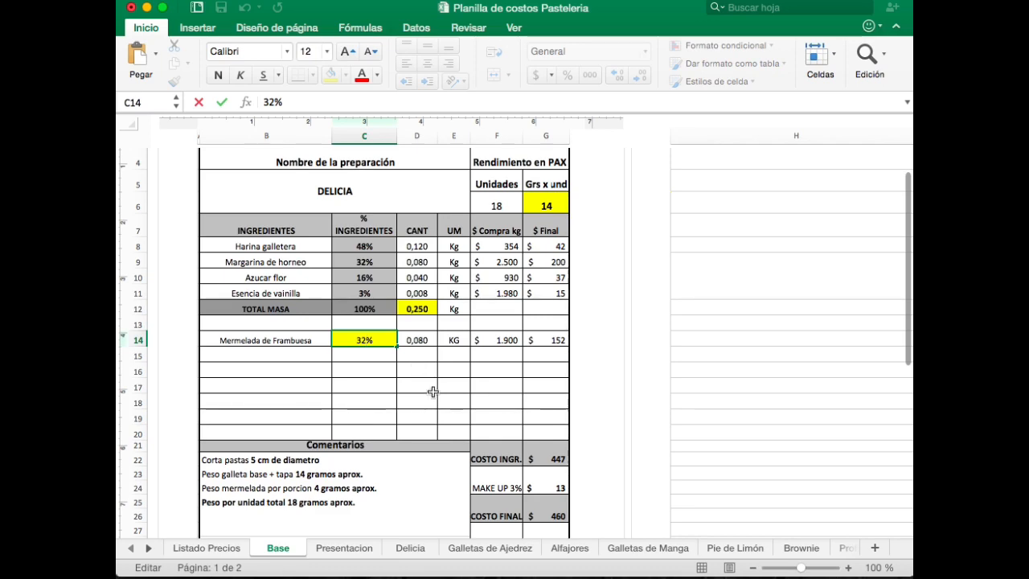
{"action": "left_click", "coordinate": [432, 392]}
{"action": "scroll", "coordinate": [432, 391], "scroll_direction": "up", "scroll_amount": 2}
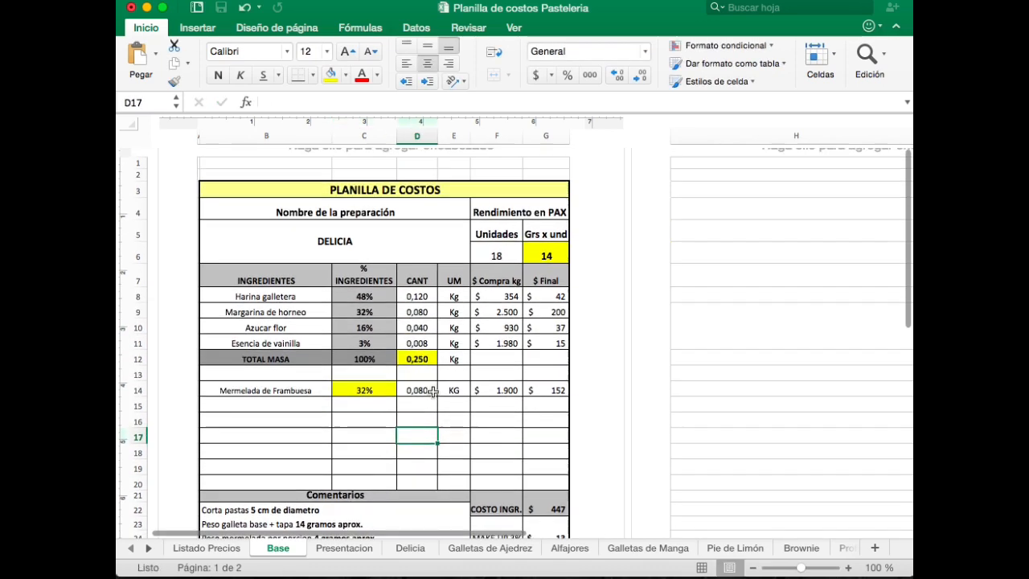
{"action": "scroll", "coordinate": [432, 392], "scroll_direction": "down", "scroll_amount": 4}
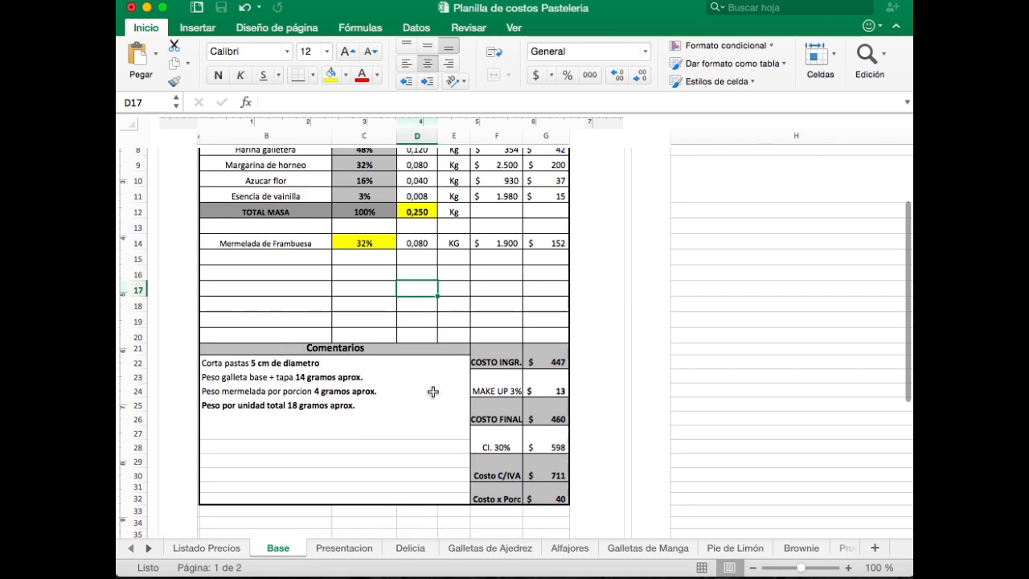
{"action": "scroll", "coordinate": [433, 391], "scroll_direction": "up", "scroll_amount": 3}
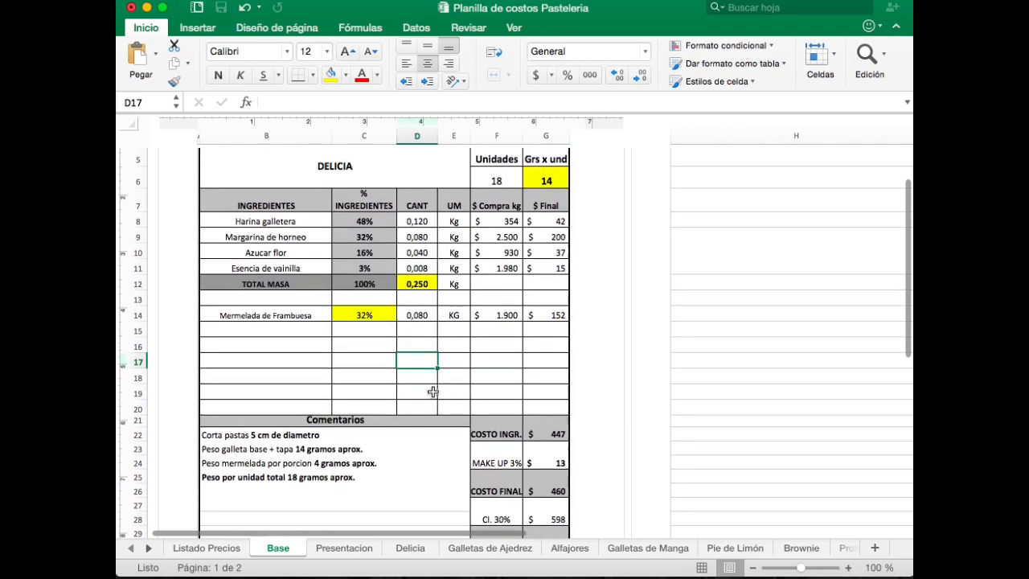
{"action": "left_click", "coordinate": [367, 313]}
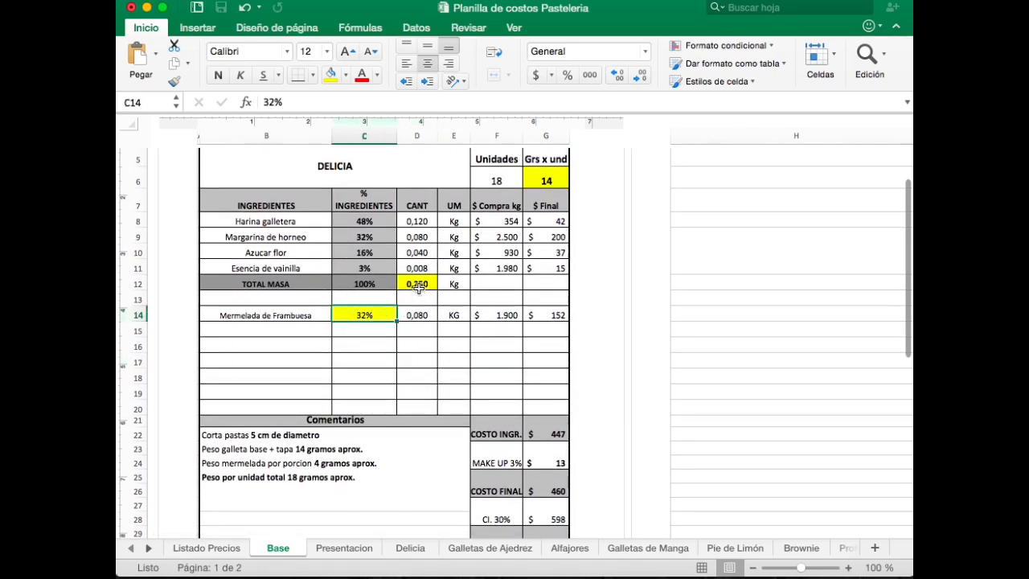
{"action": "left_click", "coordinate": [418, 286]}
{"action": "left_click", "coordinate": [546, 179]}
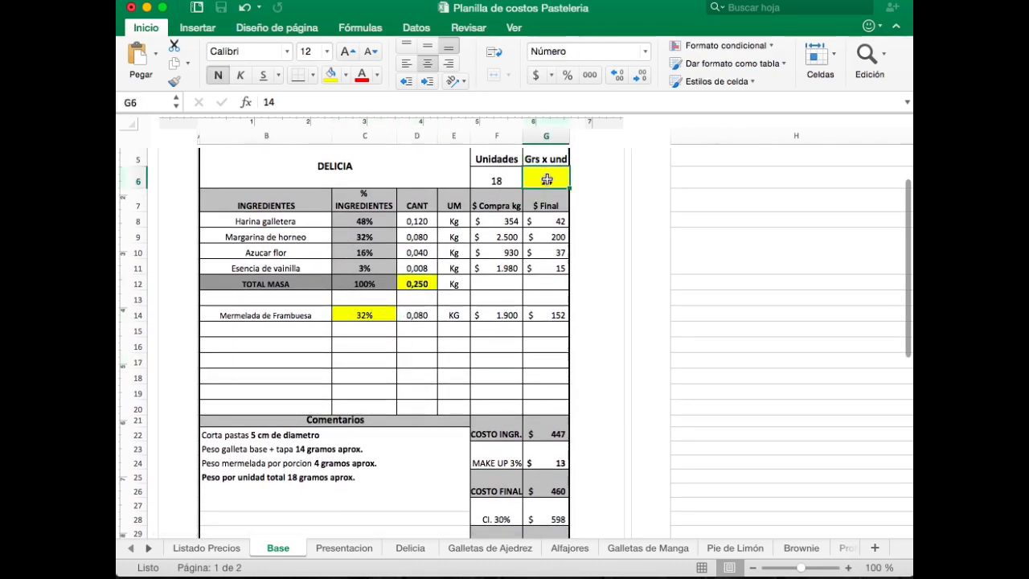